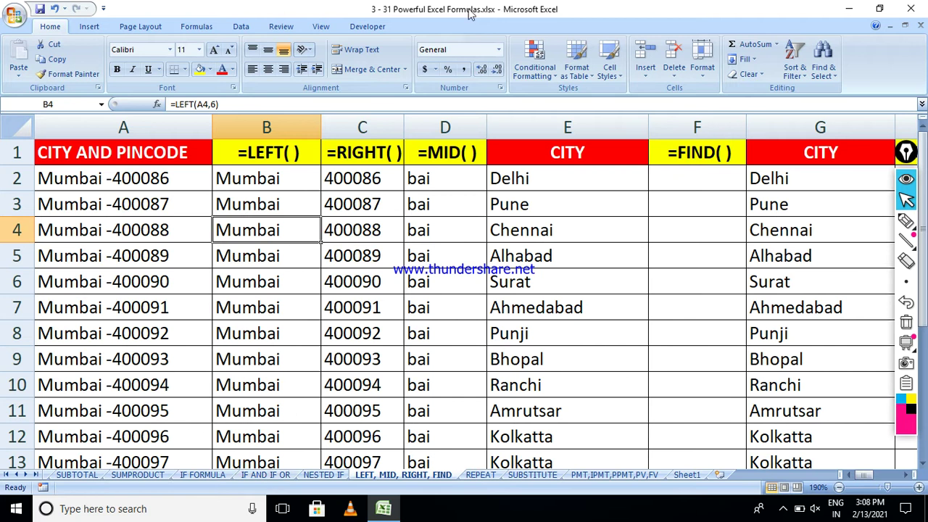
Examine the list of text functions in the function library, including the description of LEFT.
{"action": "left_click", "coordinate": [197, 27]}
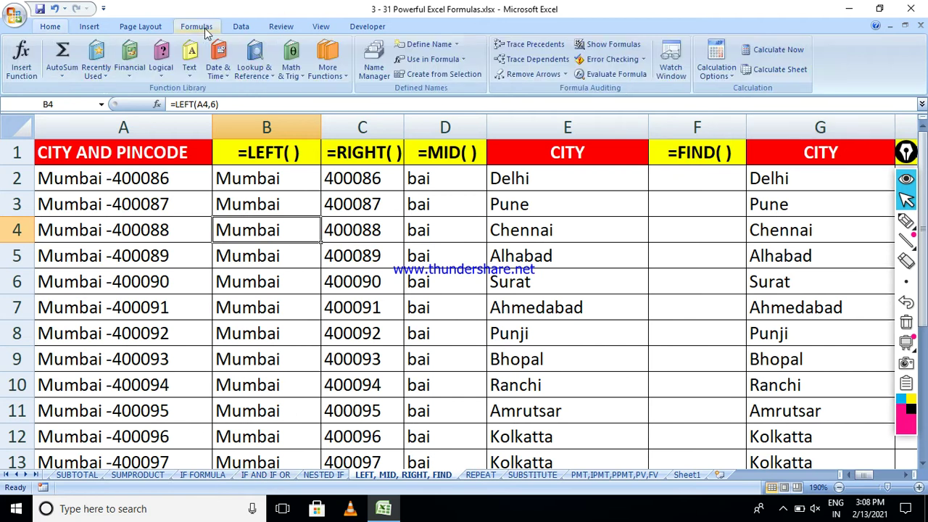
{"action": "left_click", "coordinate": [191, 73]}
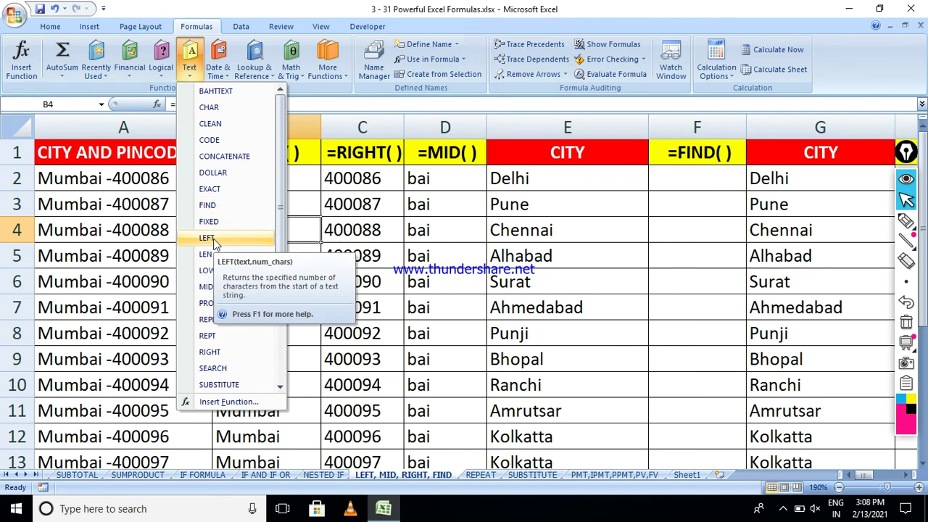
{"action": "left_click", "coordinate": [905, 221]}
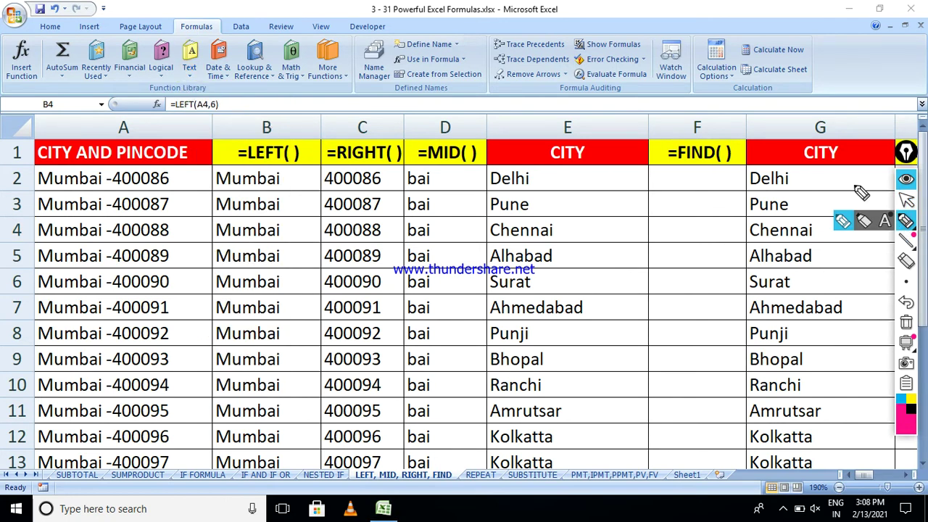
{"action": "left_click", "coordinate": [905, 200]}
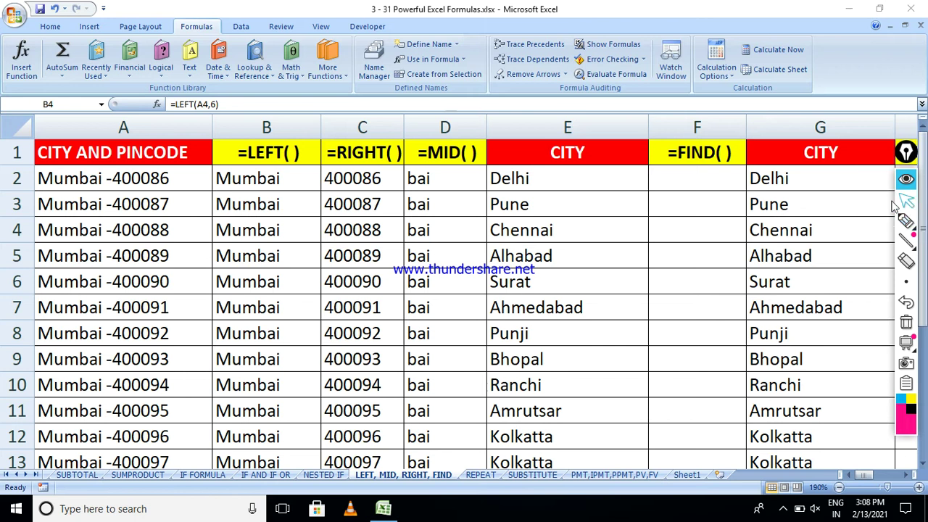
{"action": "left_click", "coordinate": [189, 67]}
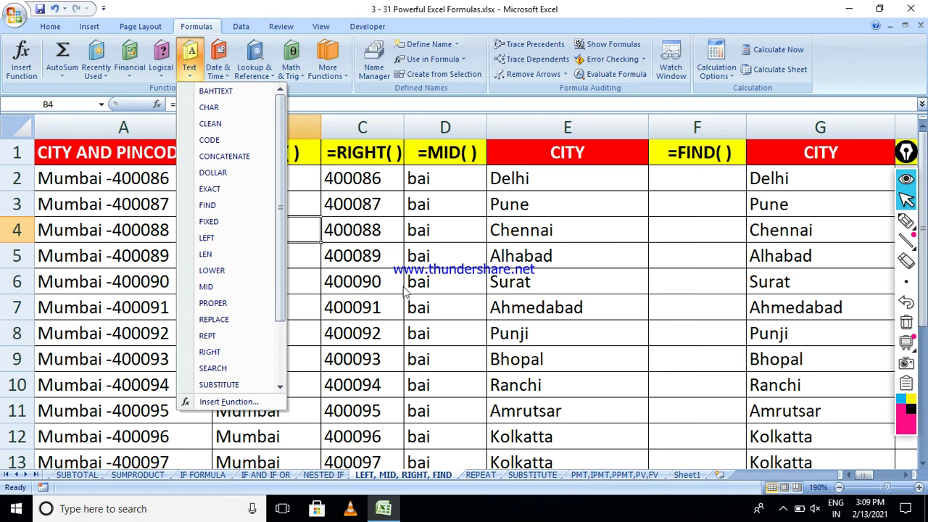
{"action": "left_click", "coordinate": [702, 228]}
Underline the city and the pincode in cell A2 with the pen and mark both parts above.
{"action": "left_click", "coordinate": [905, 221]}
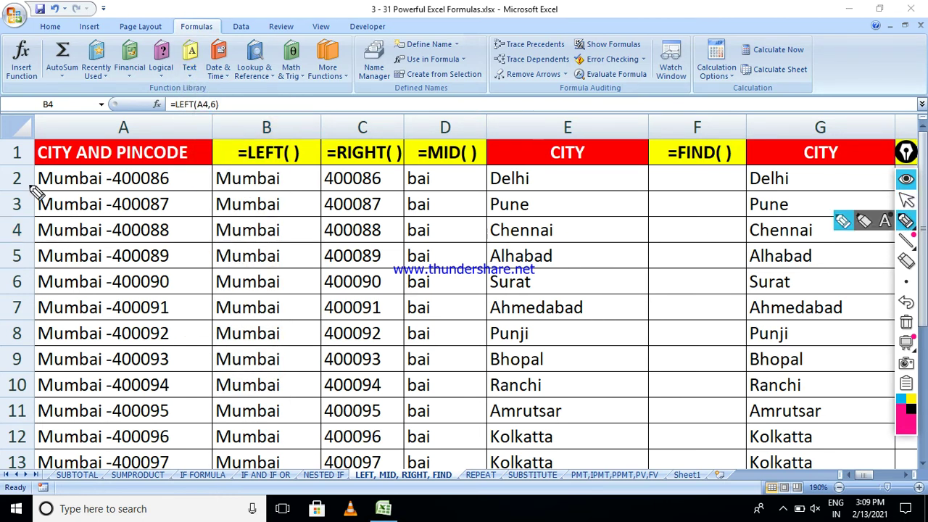
{"action": "left_click_drag", "start_coordinate": [42, 187], "coordinate": [166, 188]}
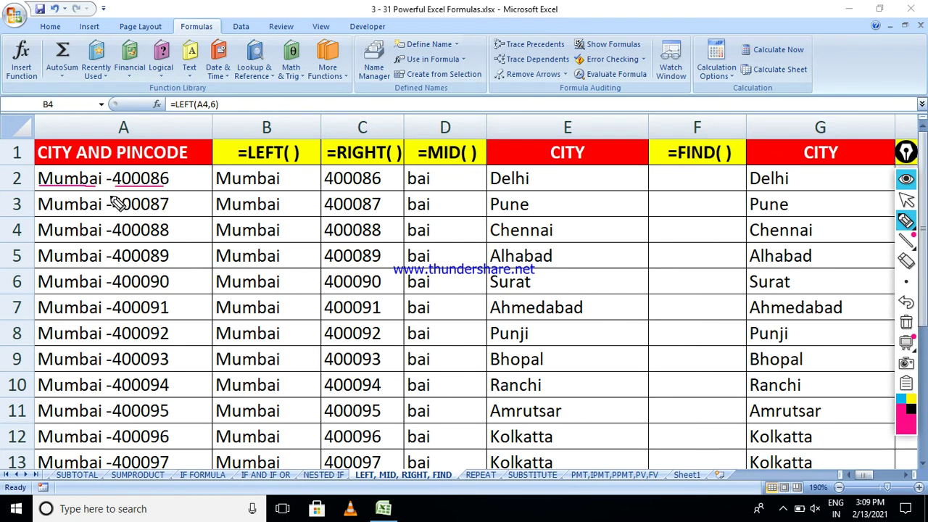
{"action": "left_click_drag", "start_coordinate": [113, 187], "coordinate": [168, 187]}
{"action": "left_click_drag", "start_coordinate": [64, 174], "coordinate": [84, 174]}
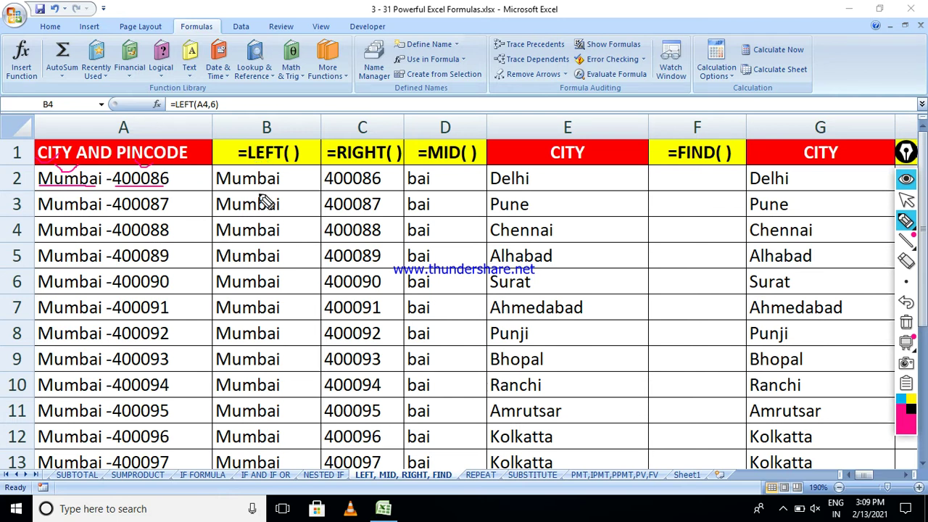
Draw vertical pen lines beside the LEFT and RIGHT results, and tick the MID heading and circle its first result.
{"action": "left_click_drag", "start_coordinate": [287, 178], "coordinate": [289, 370]}
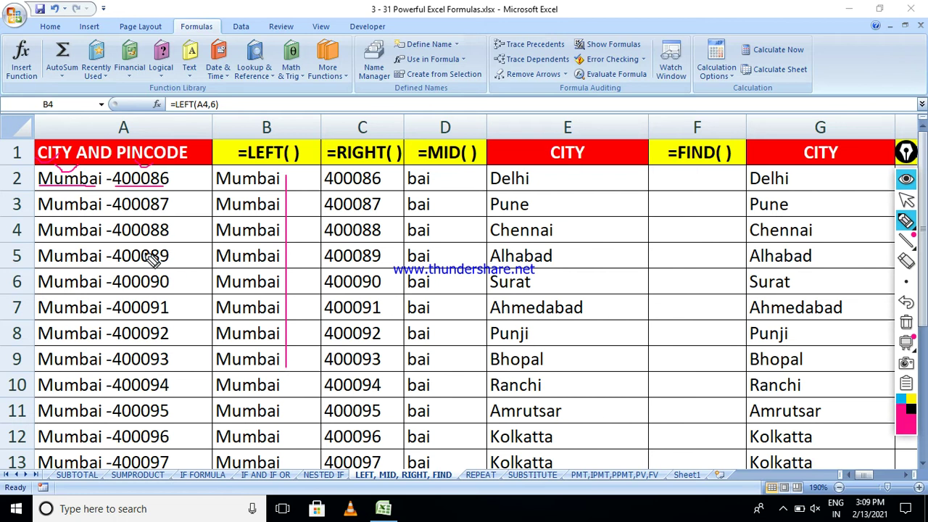
{"action": "left_click_drag", "start_coordinate": [387, 177], "coordinate": [387, 300]}
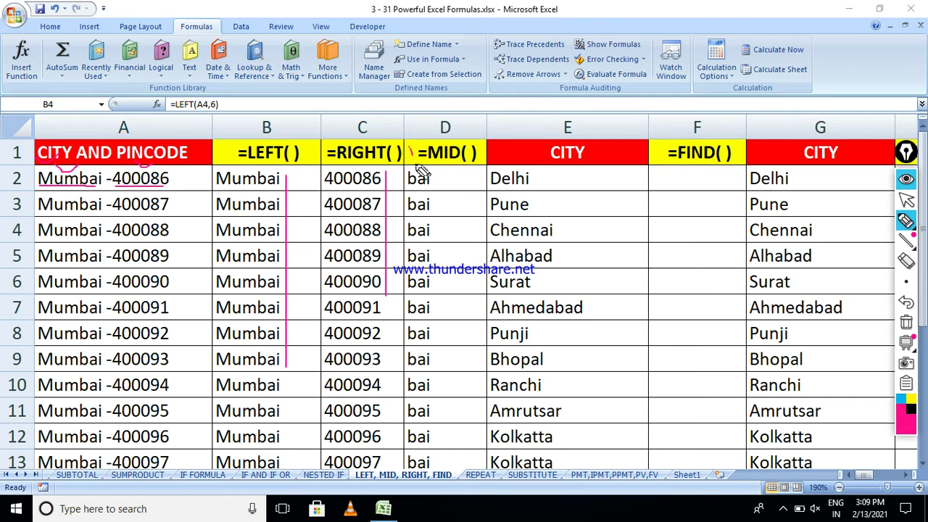
{"action": "left_click_drag", "start_coordinate": [416, 163], "coordinate": [443, 141]}
{"action": "mouse_move", "coordinate": [427, 194]}
{"action": "left_mouse_down"}
{"action": "mouse_move", "coordinate": [447, 166]}
{"action": "mouse_move", "coordinate": [419, 151]}
{"action": "mouse_move", "coordinate": [406, 181]}
{"action": "mouse_move", "coordinate": [441, 190]}
{"action": "left_mouse_up"}
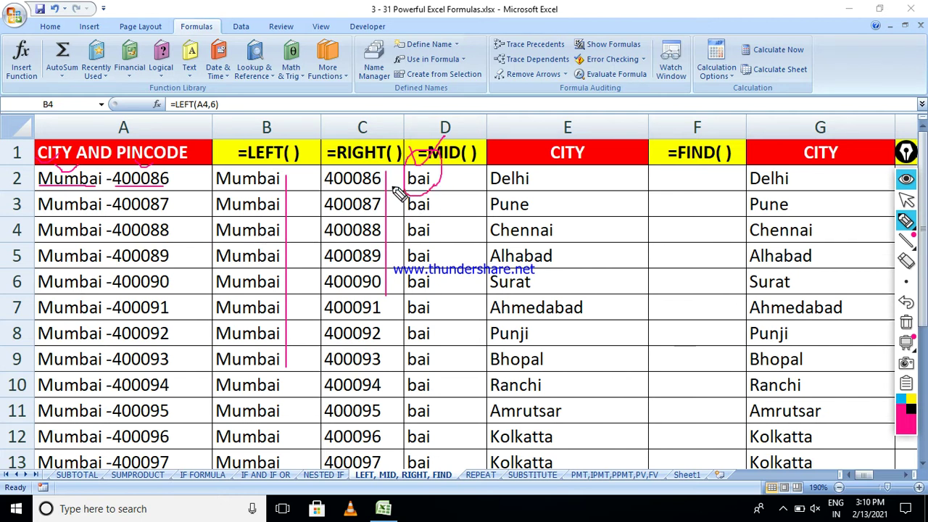
Tick the LEFT, RIGHT and FIND column headings with the pen.
{"action": "left_click", "coordinate": [914, 281]}
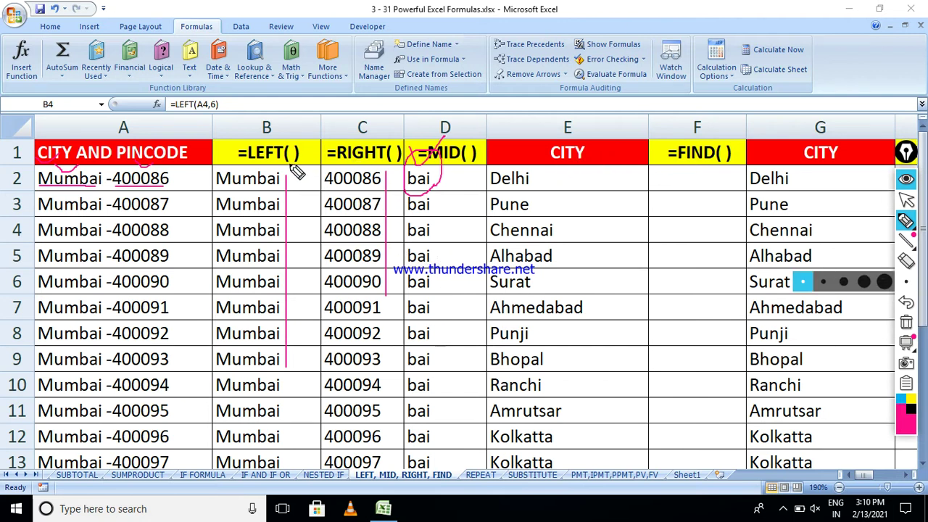
{"action": "mouse_move", "coordinate": [220, 154]}
{"action": "left_mouse_down"}
{"action": "mouse_move", "coordinate": [229, 158]}
{"action": "mouse_move", "coordinate": [248, 141]}
{"action": "left_mouse_up"}
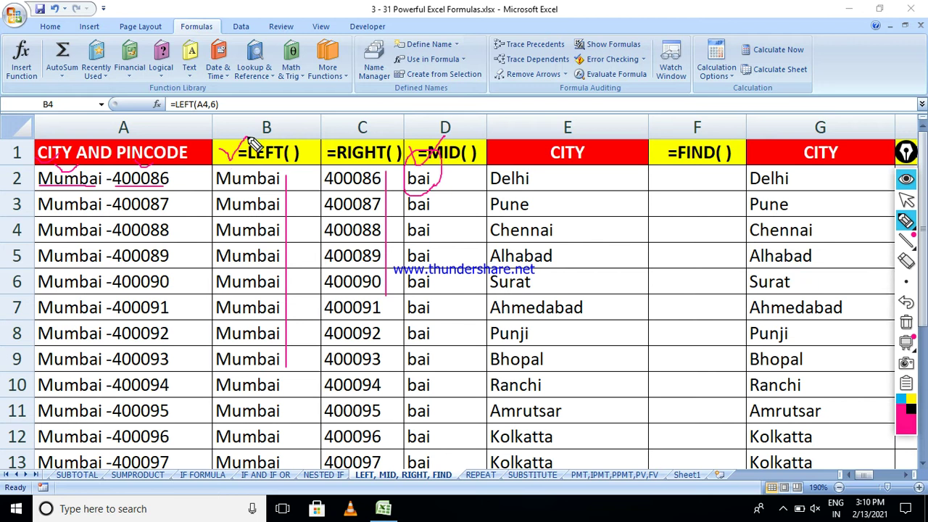
{"action": "mouse_move", "coordinate": [320, 151]}
{"action": "left_mouse_down"}
{"action": "mouse_move", "coordinate": [328, 161]}
{"action": "mouse_move", "coordinate": [353, 131]}
{"action": "left_mouse_up"}
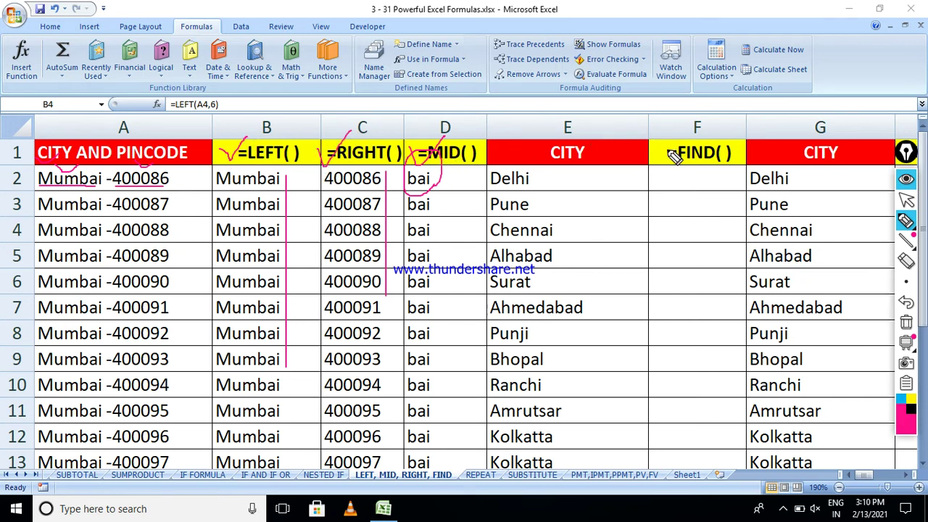
{"action": "left_click_drag", "start_coordinate": [661, 150], "coordinate": [679, 142]}
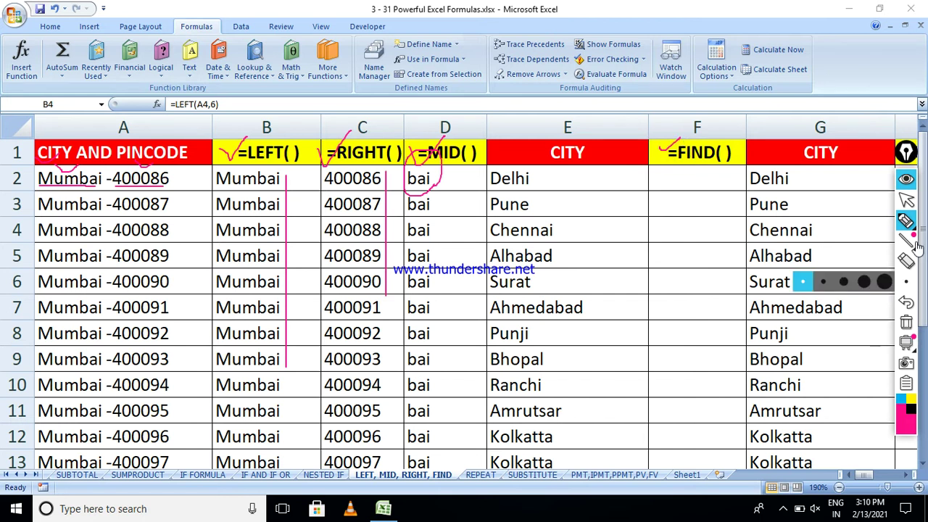
{"action": "left_click", "coordinate": [905, 199]}
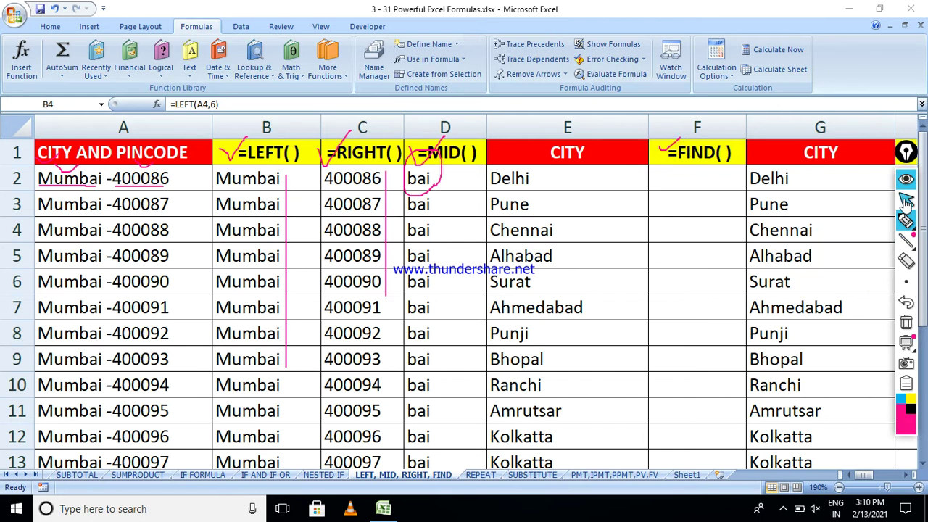
Tick the UPPER and LOWER column headings with the pen.
{"action": "left_click", "coordinate": [910, 474]}
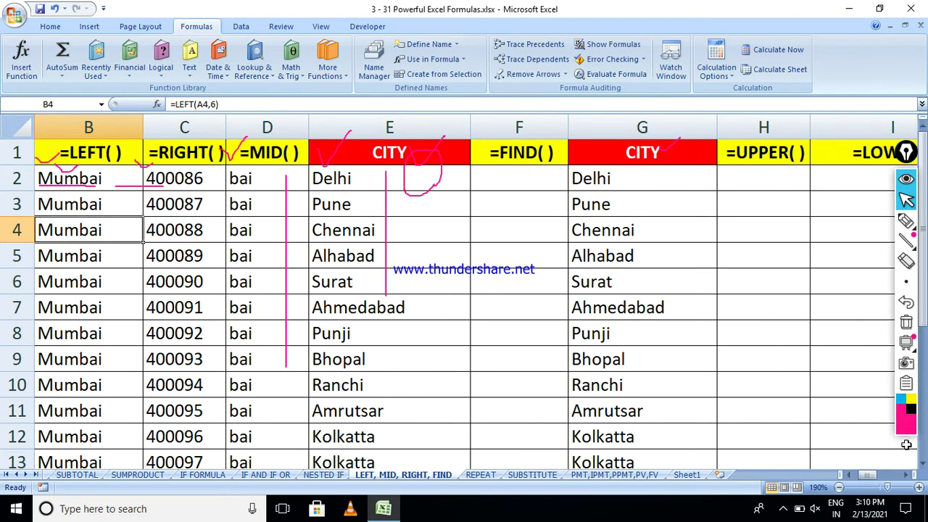
{"action": "left_click", "coordinate": [910, 474]}
{"action": "left_click", "coordinate": [910, 474]}
{"action": "left_click", "coordinate": [910, 474]}
{"action": "left_click", "coordinate": [910, 474]}
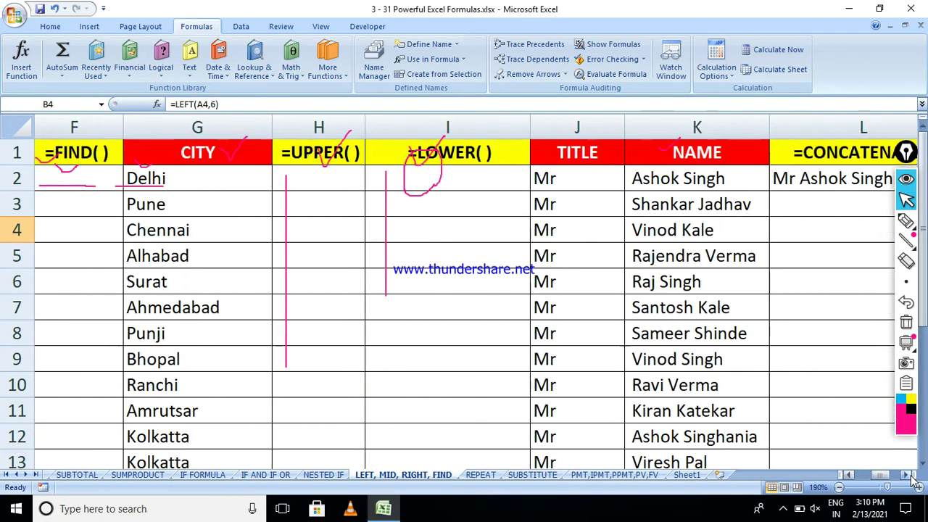
{"action": "left_click", "coordinate": [910, 474]}
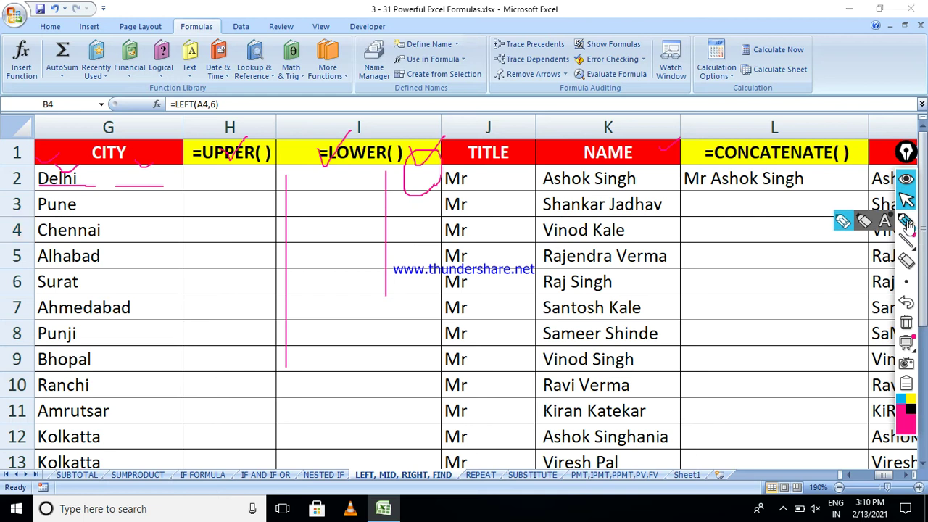
{"action": "left_click", "coordinate": [906, 224]}
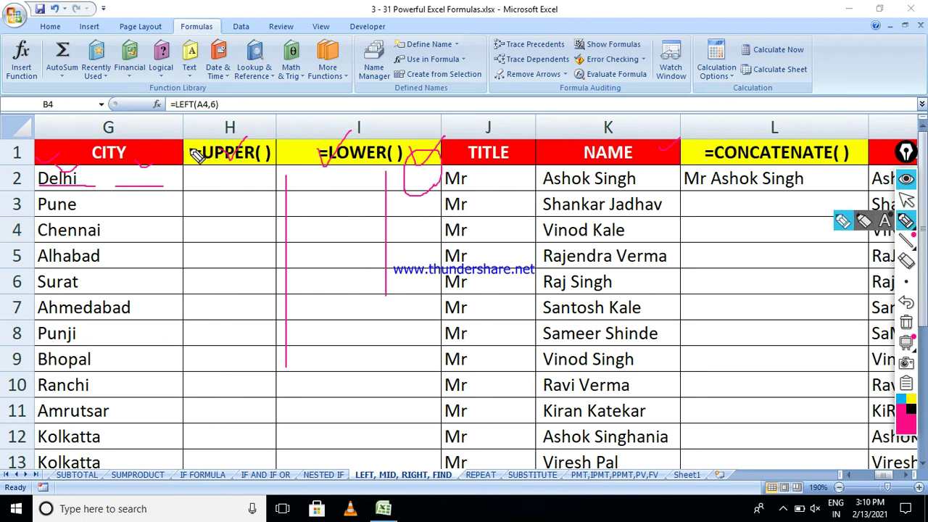
{"action": "left_click_drag", "start_coordinate": [192, 148], "coordinate": [217, 136]}
{"action": "left_click_drag", "start_coordinate": [289, 152], "coordinate": [319, 160]}
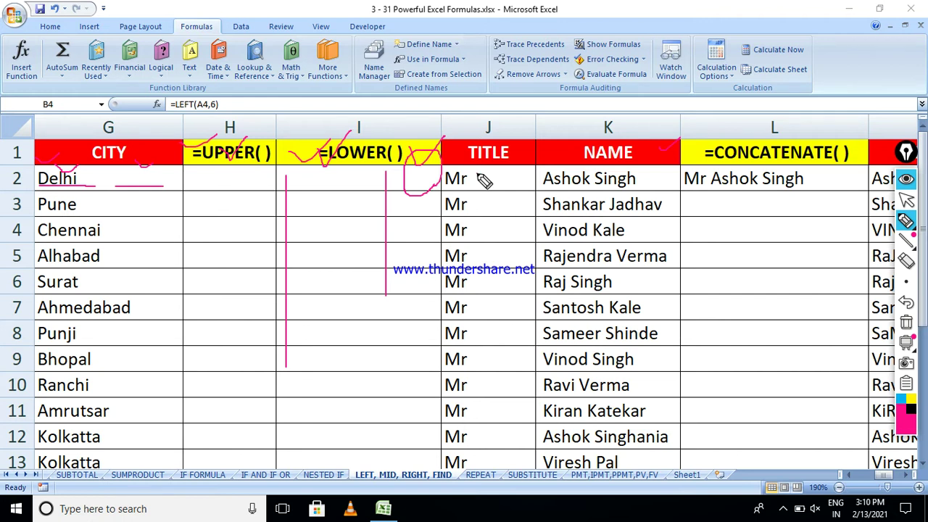
Mark the title and name in row 2 and the CONCATENATE heading with the pen, and clear all annotations.
{"action": "mouse_move", "coordinate": [477, 175]}
{"action": "left_mouse_down"}
{"action": "mouse_move", "coordinate": [497, 187]}
{"action": "mouse_move", "coordinate": [532, 162]}
{"action": "mouse_move", "coordinate": [563, 182]}
{"action": "mouse_move", "coordinate": [599, 168]}
{"action": "left_mouse_up"}
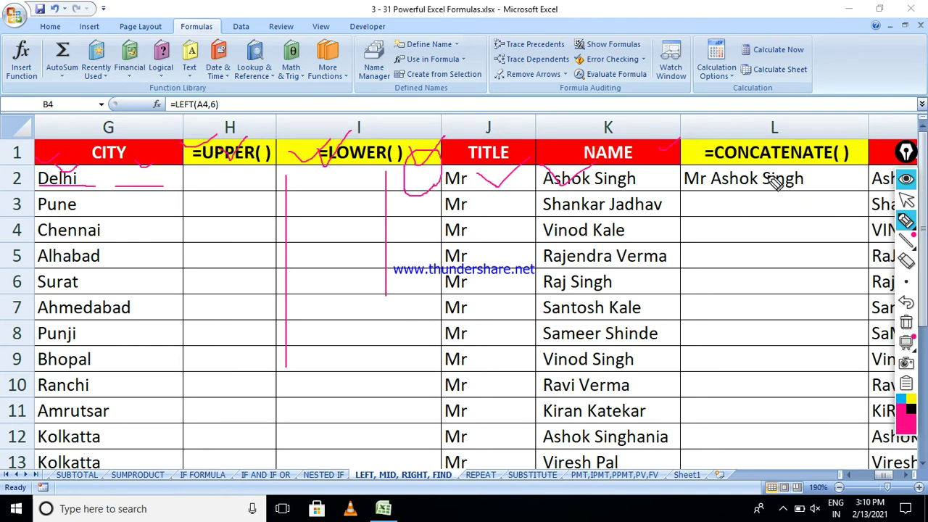
{"action": "left_click_drag", "start_coordinate": [685, 146], "coordinate": [734, 115]}
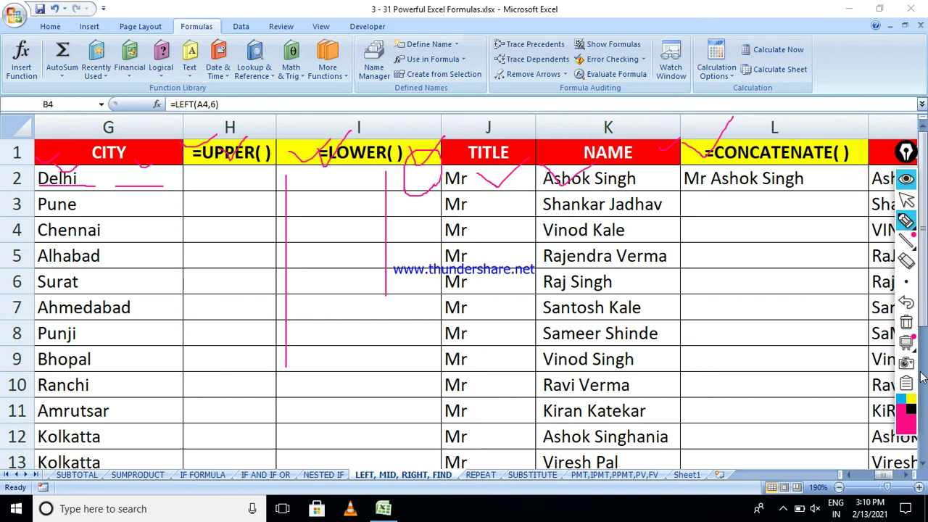
{"action": "left_click", "coordinate": [906, 322]}
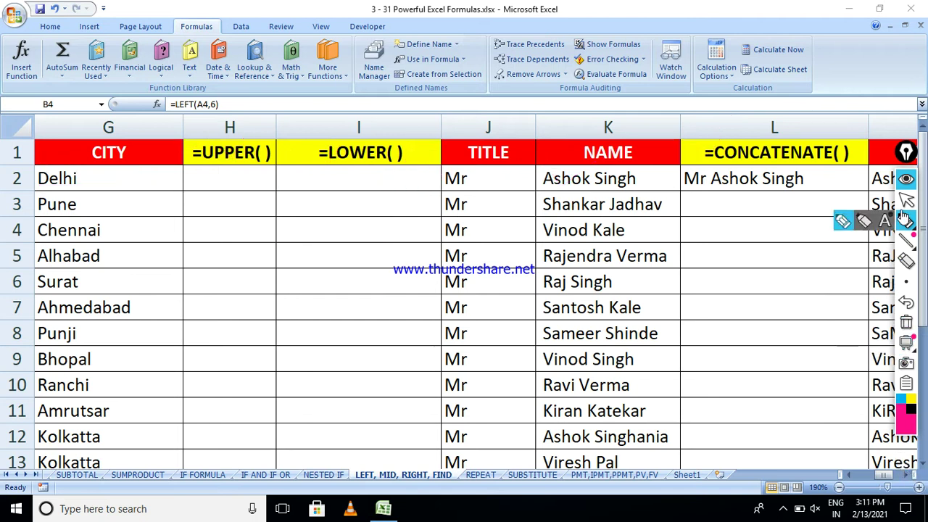
{"action": "left_click", "coordinate": [905, 201]}
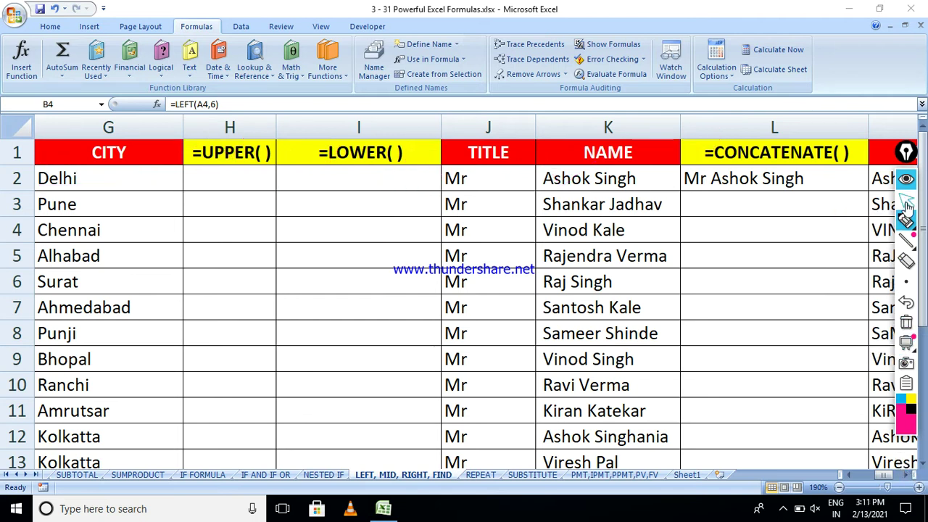
Tick and underline both parts of the name in cell M2 beside the PROPER column, and clear the annotations.
{"action": "left_click", "coordinate": [906, 474]}
{"action": "left_click", "coordinate": [906, 475]}
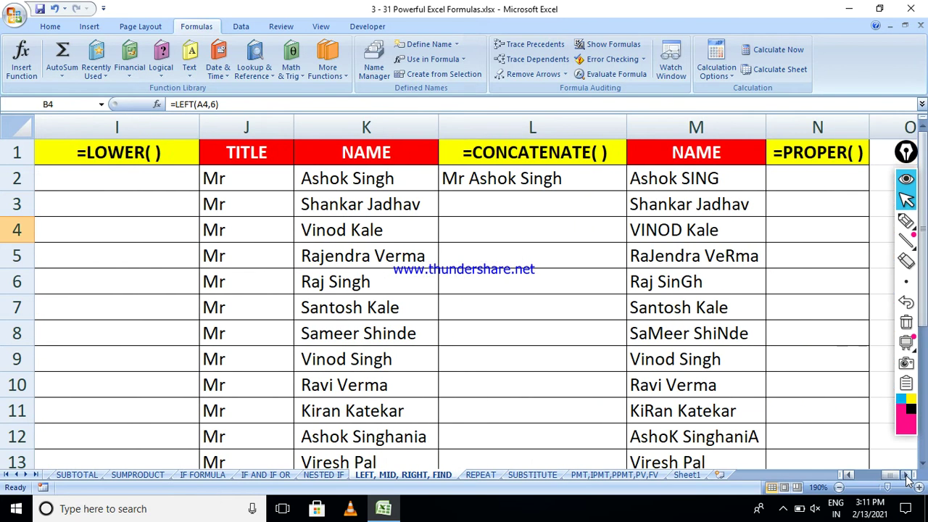
{"action": "left_click", "coordinate": [906, 475]}
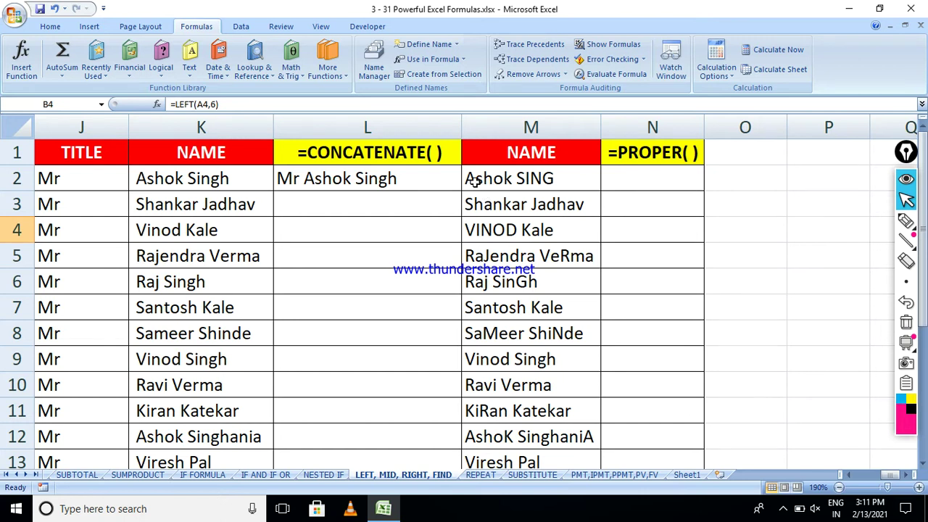
{"action": "left_click", "coordinate": [906, 221]}
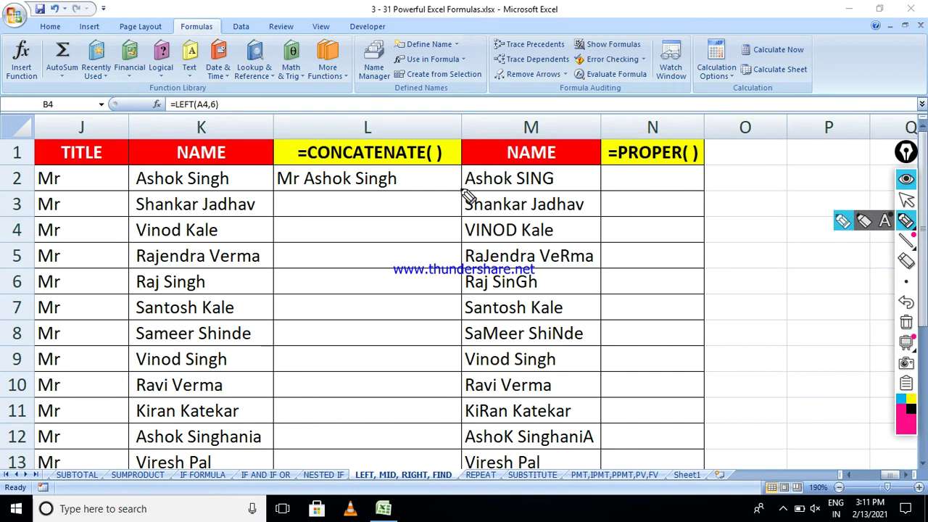
{"action": "left_click_drag", "start_coordinate": [464, 189], "coordinate": [519, 192]}
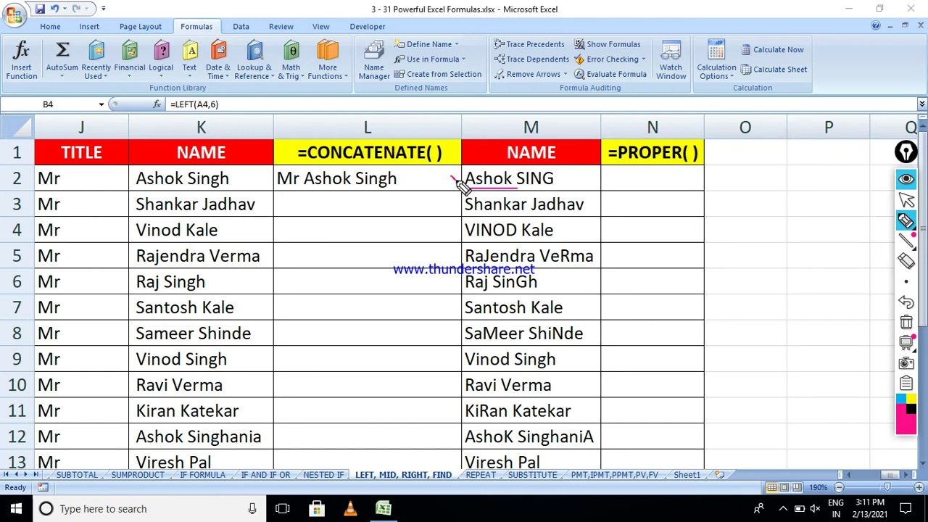
{"action": "mouse_move", "coordinate": [457, 181]}
{"action": "left_mouse_down"}
{"action": "mouse_move", "coordinate": [462, 174]}
{"action": "mouse_move", "coordinate": [558, 186]}
{"action": "left_mouse_up"}
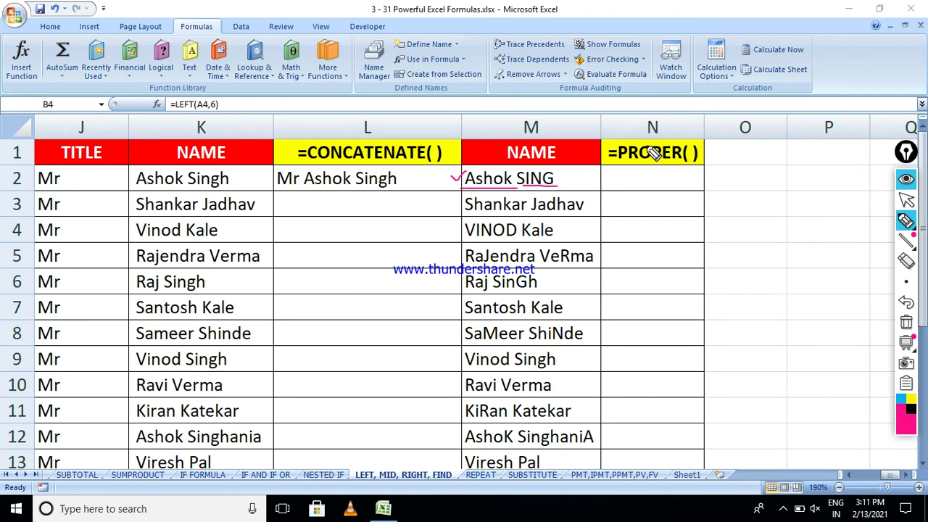
{"action": "left_click", "coordinate": [906, 200]}
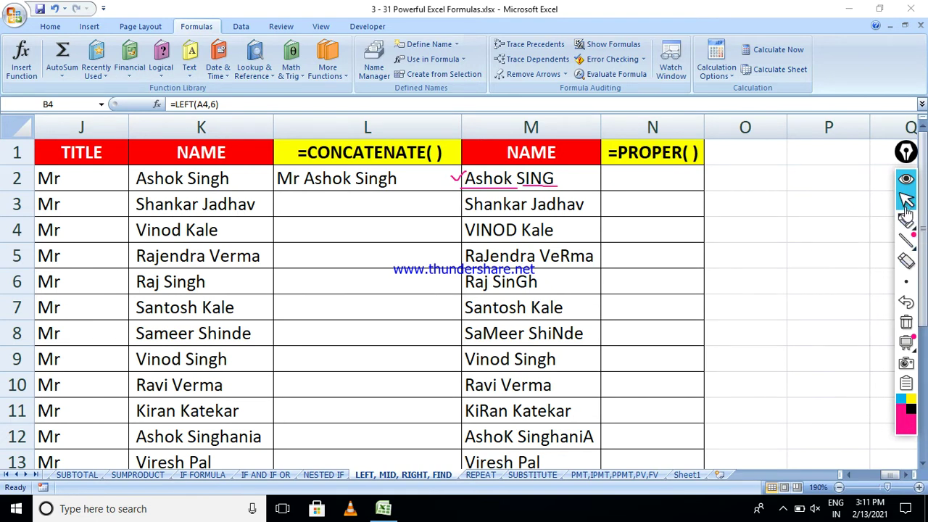
{"action": "mouse_move", "coordinate": [911, 269]}
{"action": "left_click", "coordinate": [906, 322]}
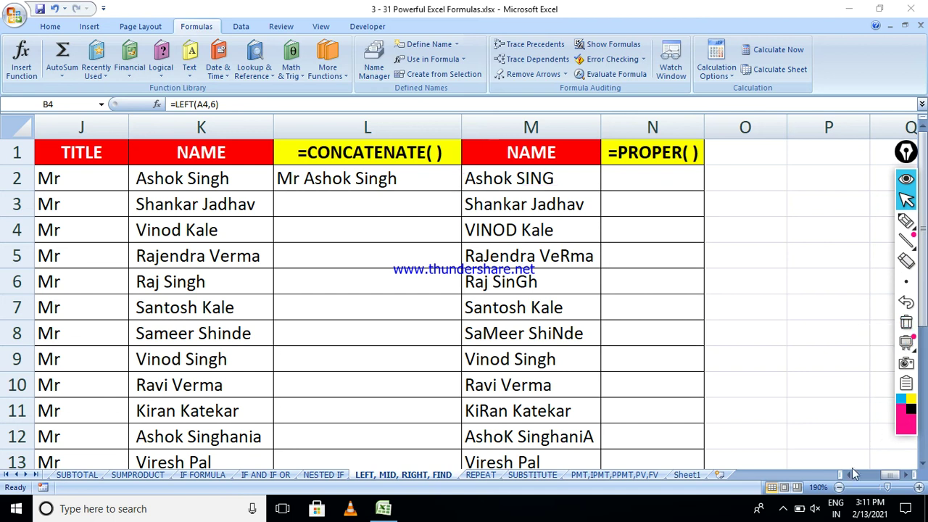
Clear the existing results under the LEFT, RIGHT and MID headings in cells B2 to D13.
{"action": "scroll", "coordinate": [848, 476], "scroll_direction": "left", "scroll_amount": 6}
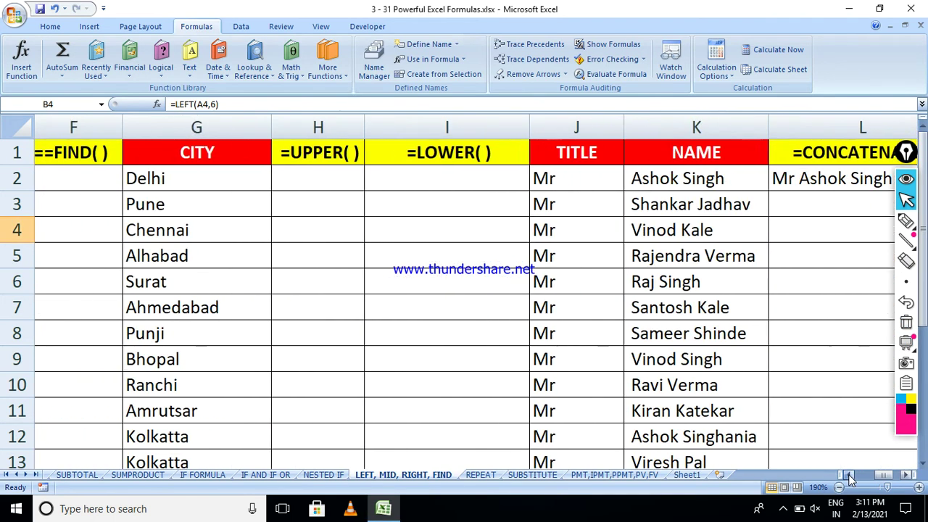
{"action": "scroll", "coordinate": [849, 477], "scroll_direction": "left", "scroll_amount": 3}
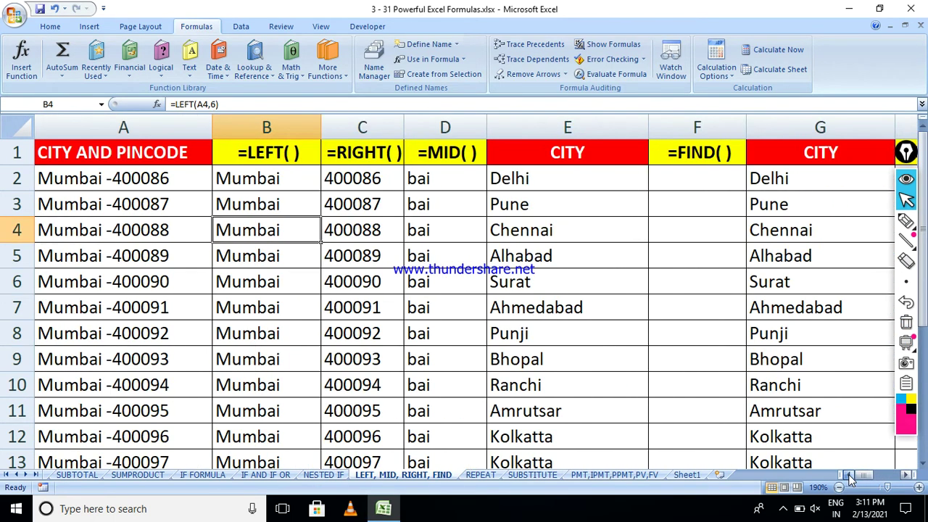
{"action": "left_click", "coordinate": [264, 181]}
{"action": "left_click_drag", "start_coordinate": [264, 180], "coordinate": [326, 204]}
{"action": "left_click", "coordinate": [288, 187]}
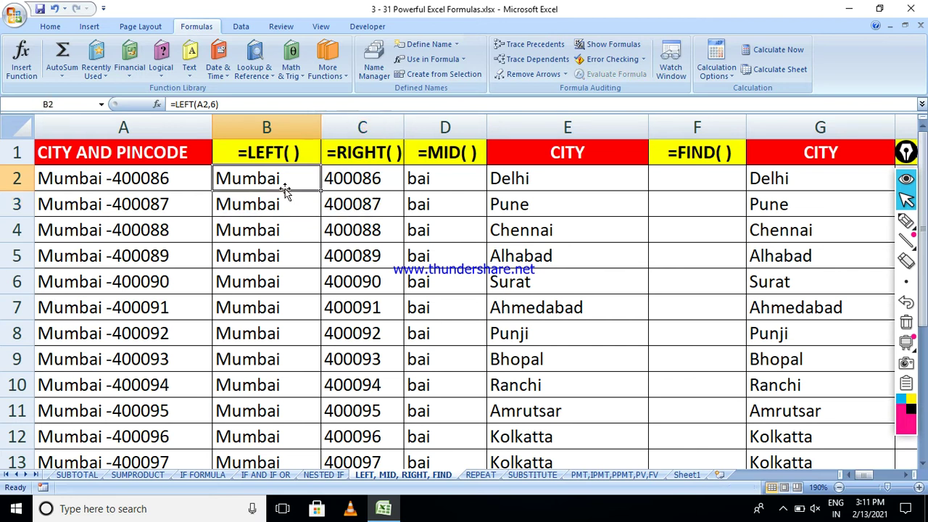
{"action": "left_click_drag", "start_coordinate": [271, 180], "coordinate": [420, 410]}
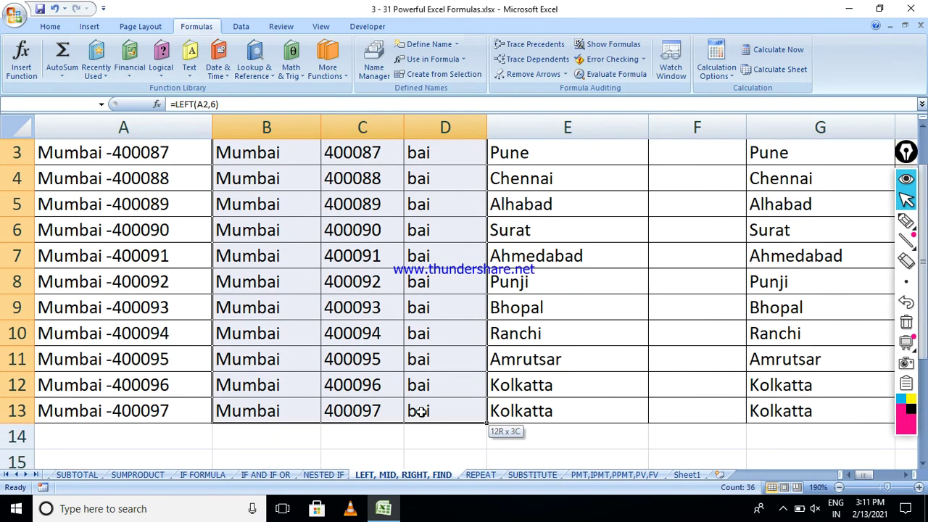
{"action": "key", "text": "Delete"}
{"action": "scroll", "coordinate": [300, 209], "scroll_direction": "up", "scroll_amount": 1}
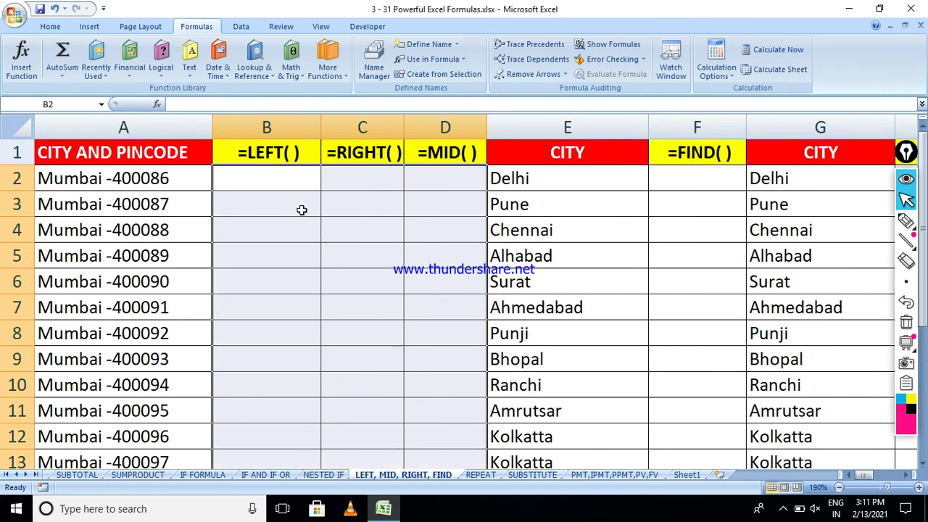
Enter =LEFT(A2,6) in cell B2 to extract the city name from the city and pincode text.
{"action": "left_click", "coordinate": [282, 188]}
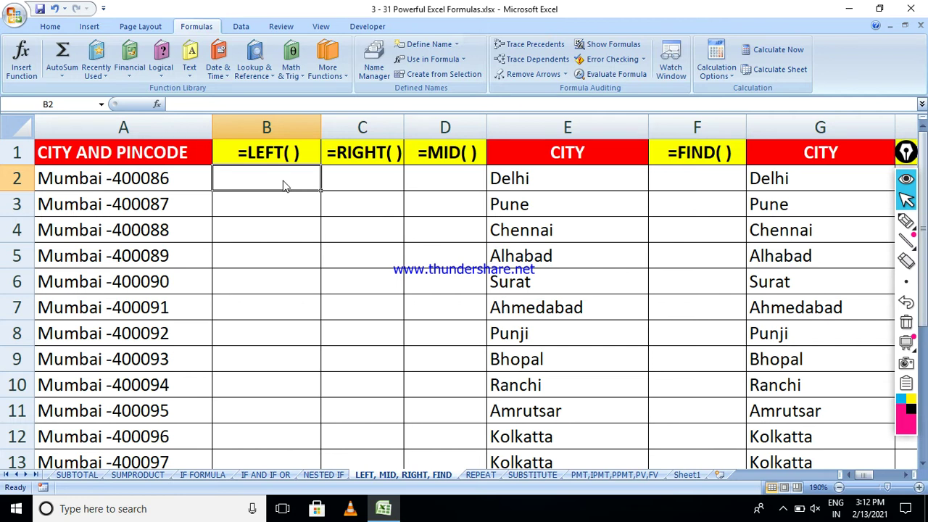
{"action": "type", "text": "="}
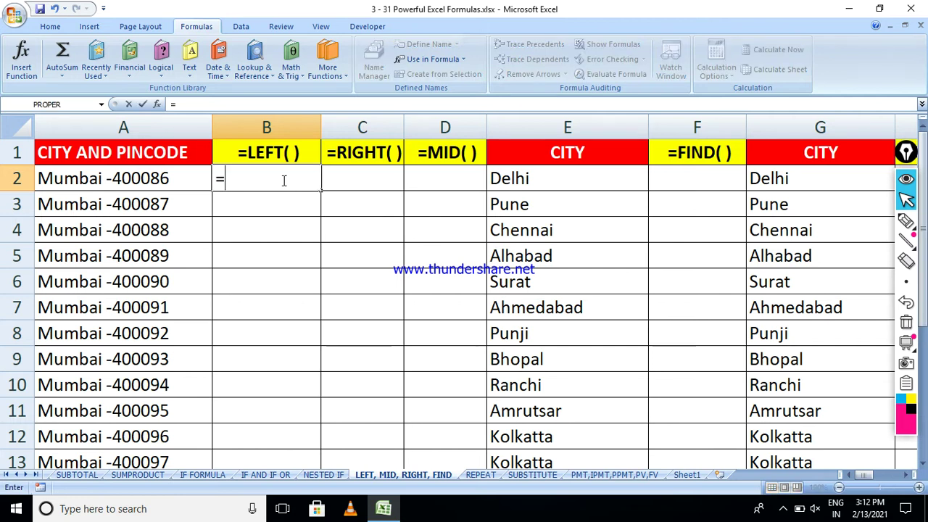
{"action": "type", "text": "left"}
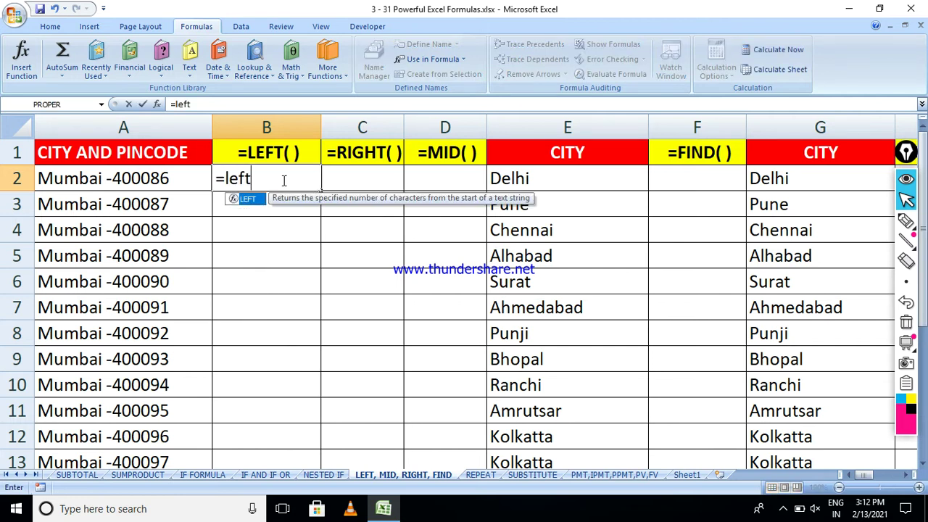
{"action": "key", "text": "Tab"}
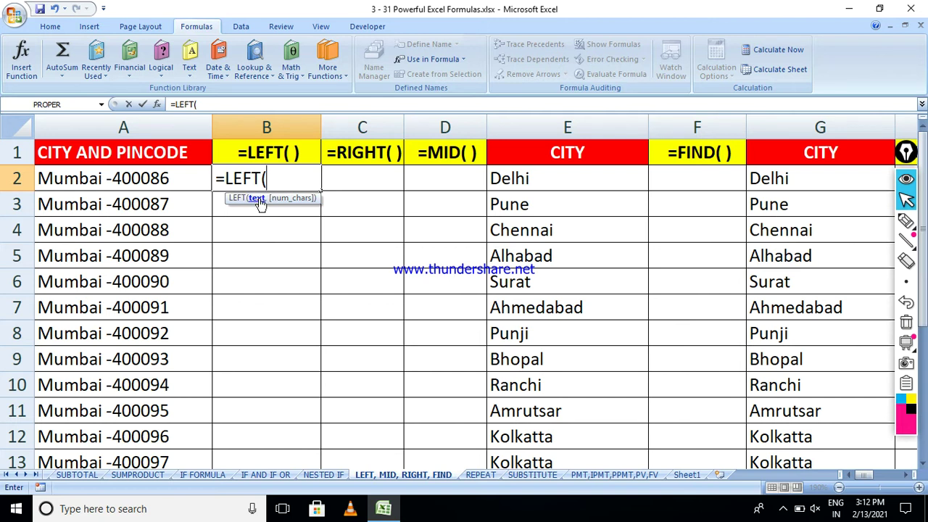
{"action": "left_click", "coordinate": [161, 178]}
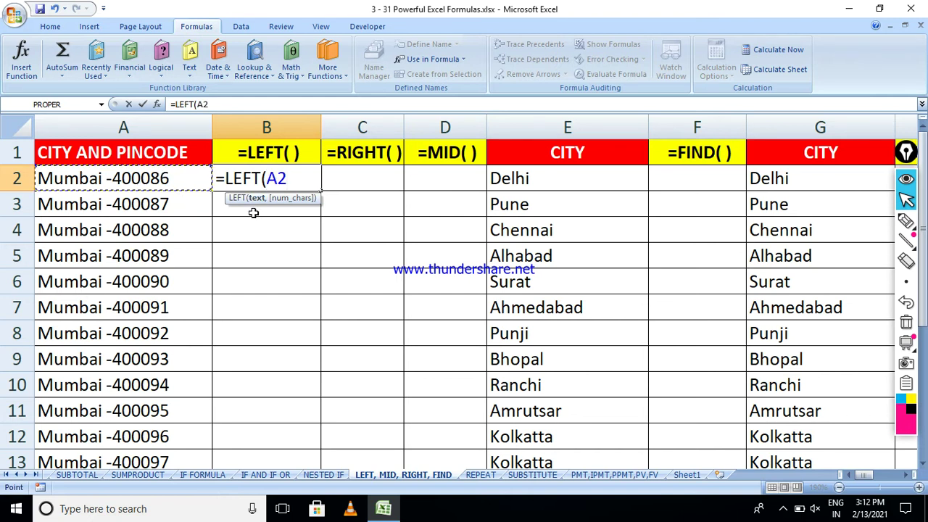
{"action": "type", "text": ","}
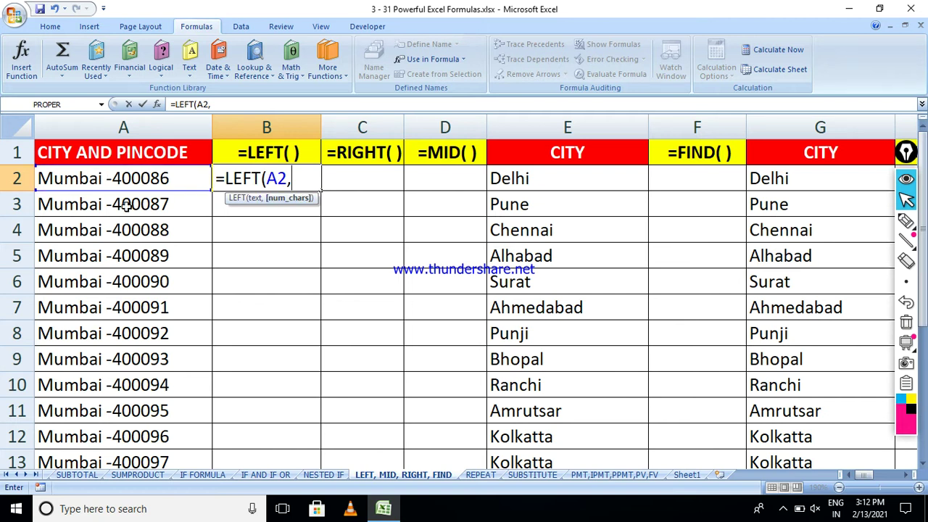
{"action": "type", "text": "6)"}
{"action": "key", "text": "Tab"}
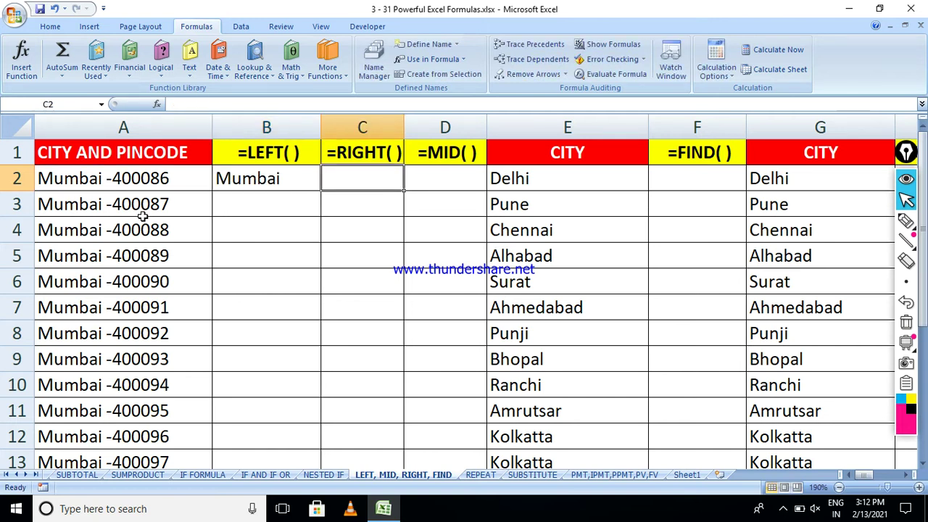
Set the number of characters in B2's LEFT formula to 4.
{"action": "left_click", "coordinate": [258, 182]}
{"action": "left_click", "coordinate": [211, 104]}
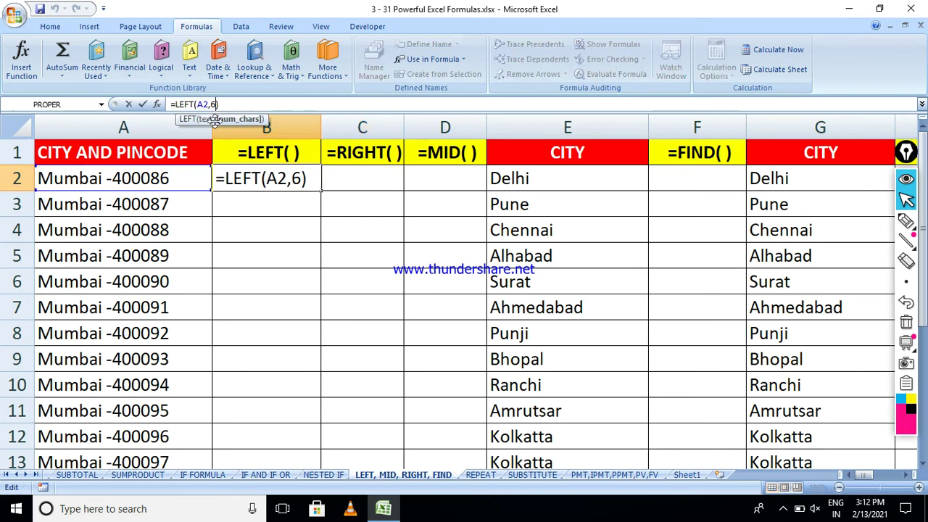
{"action": "key", "text": "BackSpace"}
{"action": "type", "text": "4"}
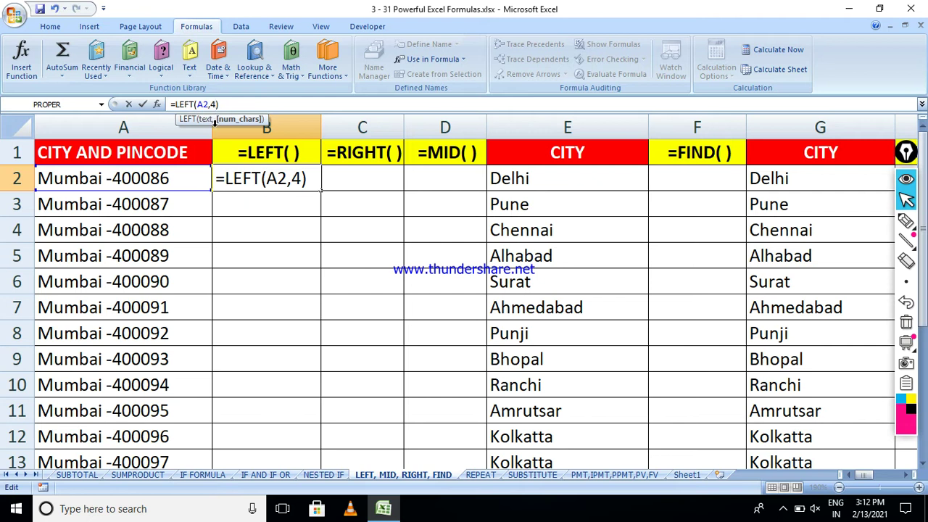
{"action": "key", "text": "Return"}
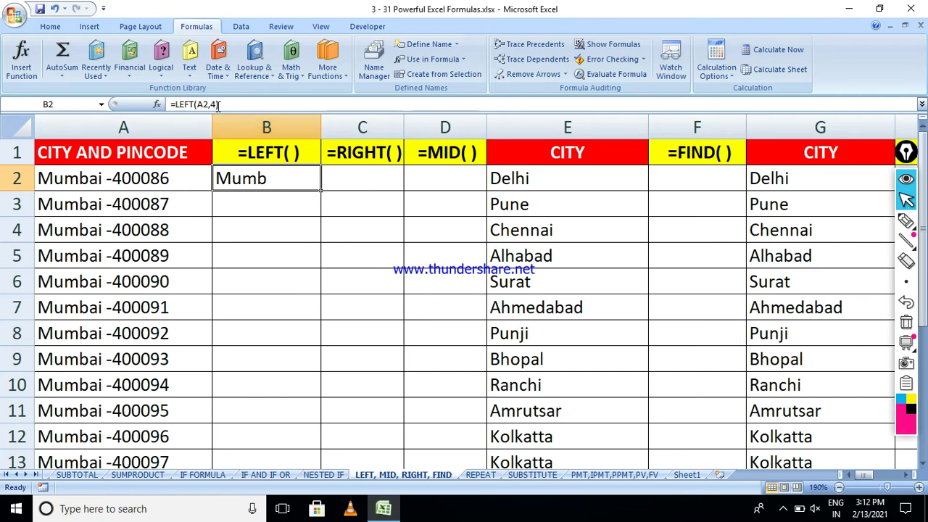
Set the number of characters in B2's LEFT formula to 1.
{"action": "key", "text": "F2"}
{"action": "key", "text": "BackSpace"}
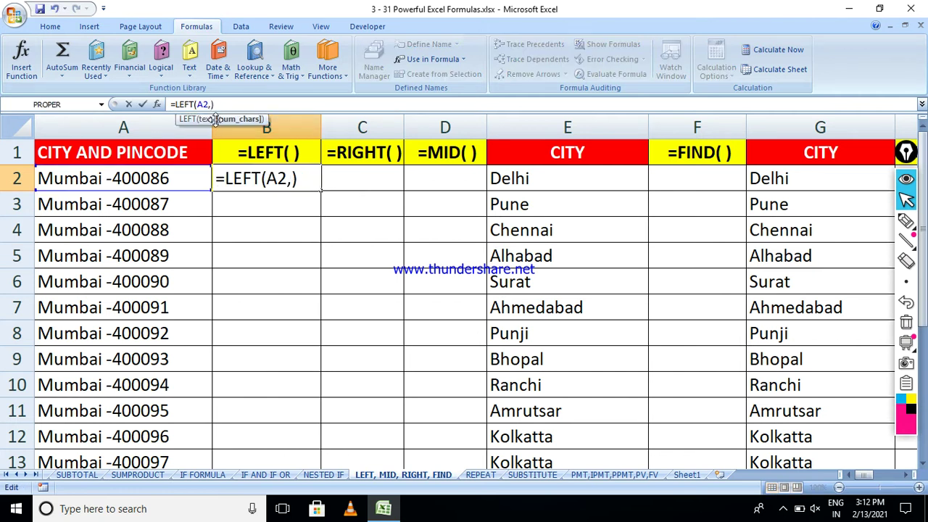
{"action": "type", "text": "1"}
{"action": "key", "text": "Tab"}
{"action": "left_click", "coordinate": [262, 181]}
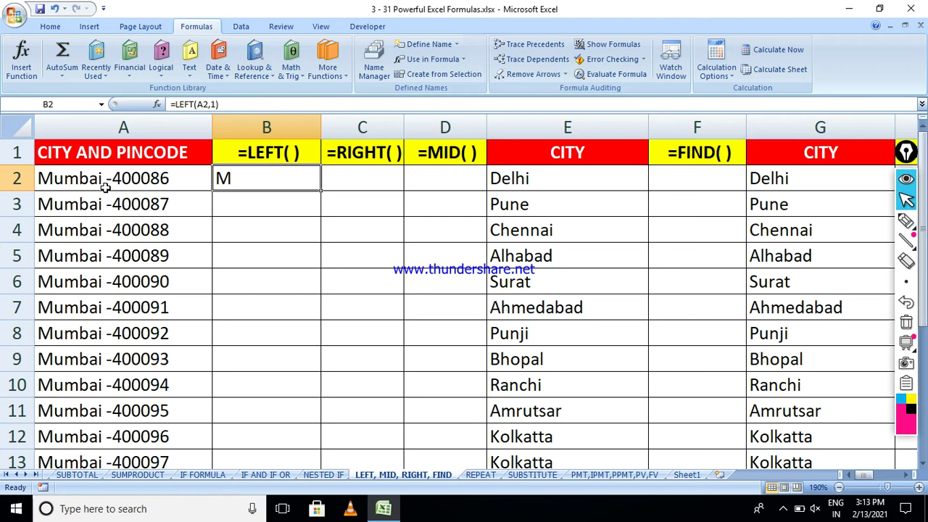
Set the number of characters in B2's LEFT formula to 6 and fill the formula down to B13.
{"action": "left_click", "coordinate": [216, 103]}
{"action": "key", "text": "BackSpace"}
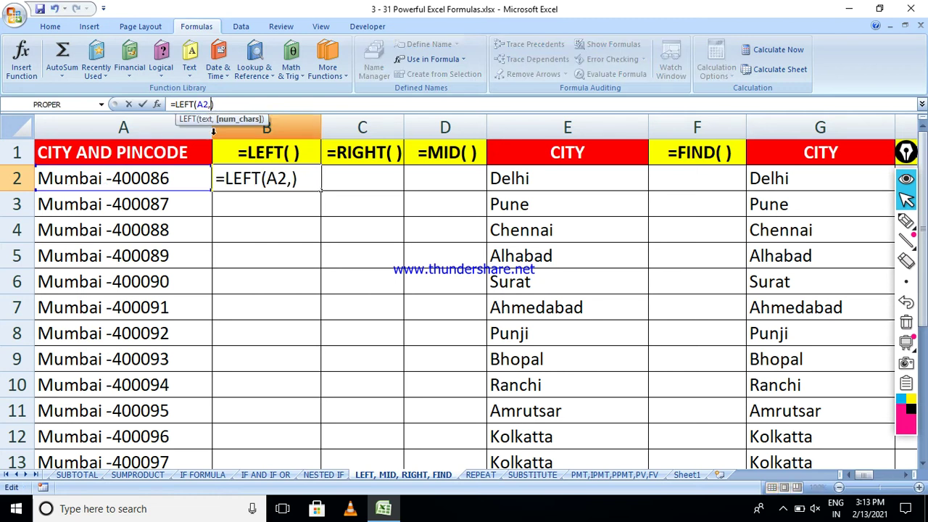
{"action": "type", "text": "6"}
{"action": "key", "text": "Tab"}
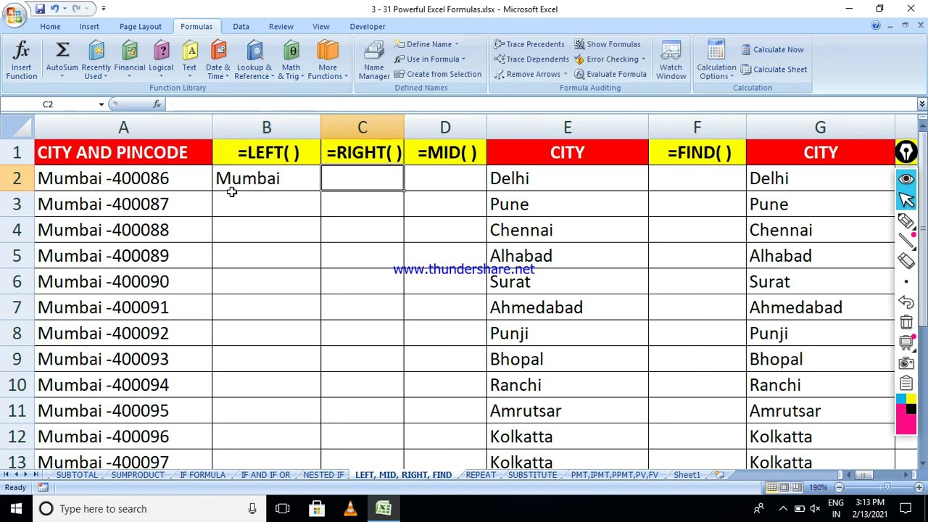
{"action": "left_click", "coordinate": [272, 187]}
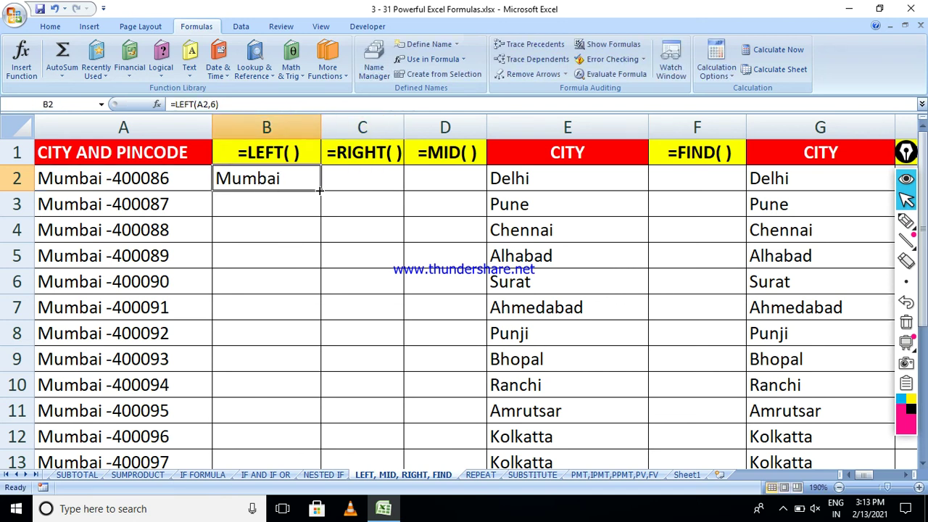
{"action": "left_click_drag", "start_coordinate": [319, 190], "coordinate": [302, 418]}
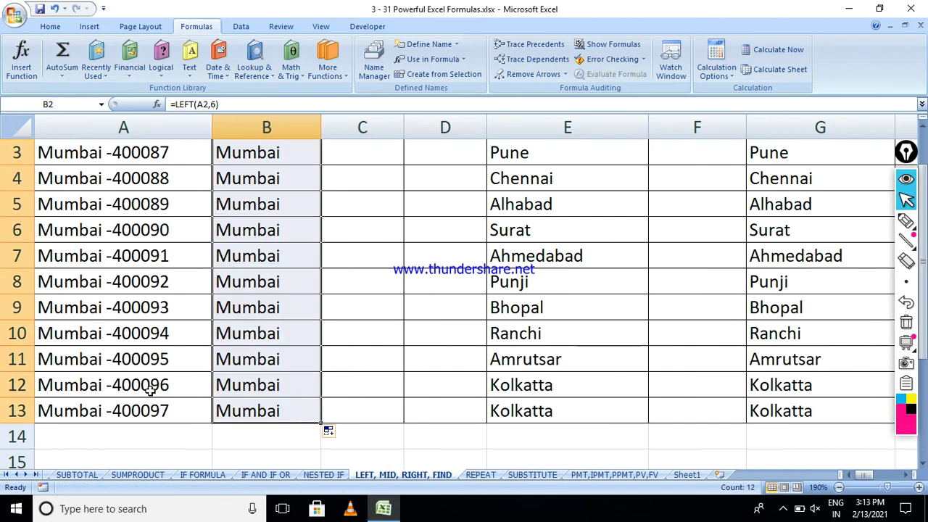
Replace the city name in cell A8 with Bhopal, keeping the pincode 400092.
{"action": "double_click", "coordinate": [97, 281]}
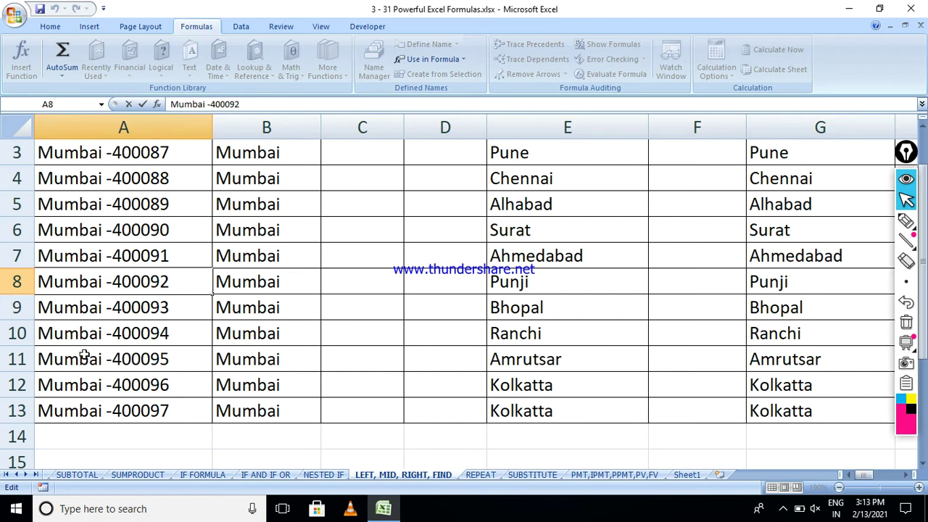
{"action": "key", "text": "BackSpace"}
{"action": "key", "text": "BackSpace"}
{"action": "key", "text": "BackSpace"}
{"action": "key", "text": "BackSpace"}
{"action": "key", "text": "BackSpace"}
{"action": "key", "text": "BackSpace"}
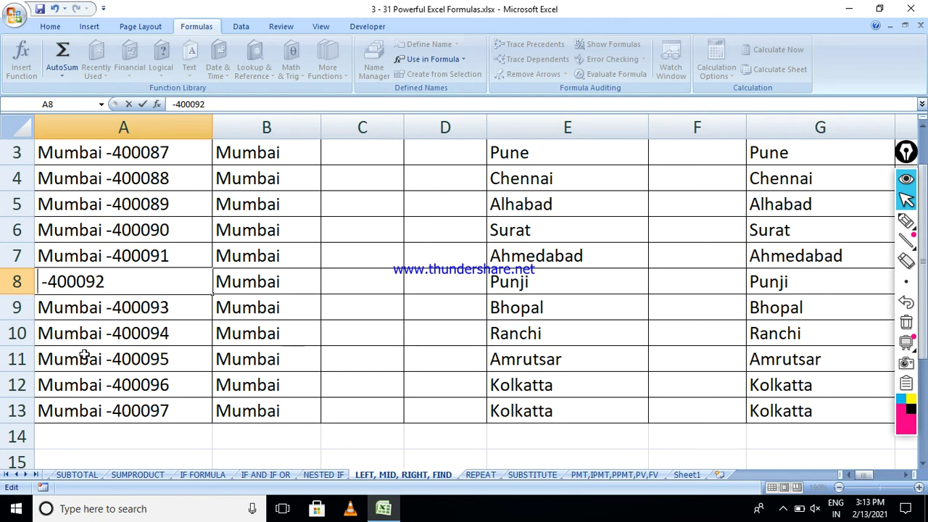
{"action": "type", "text": "B"}
{"action": "type", "text": "hopal"}
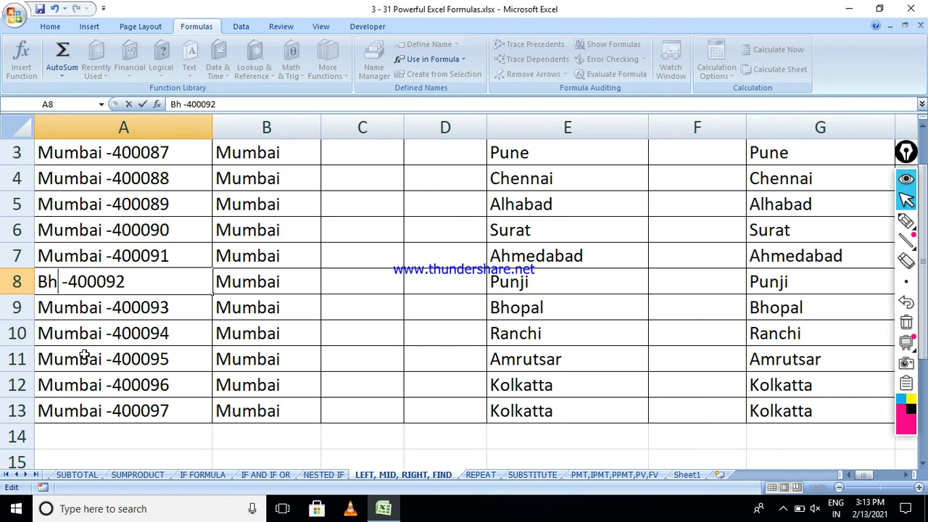
{"action": "key", "text": "Tab"}
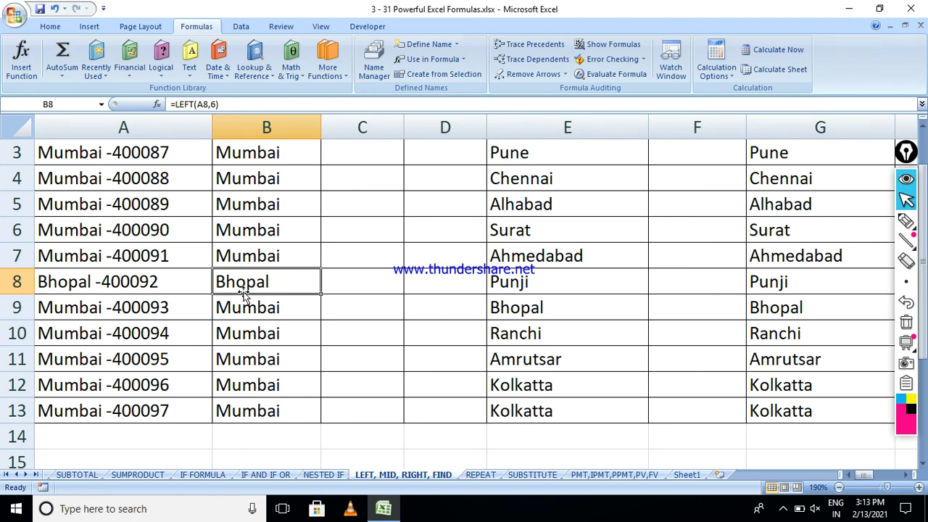
Lengthen the city name in cell A8 to Bhopalee, and remove the two added letters again.
{"action": "double_click", "coordinate": [91, 282]}
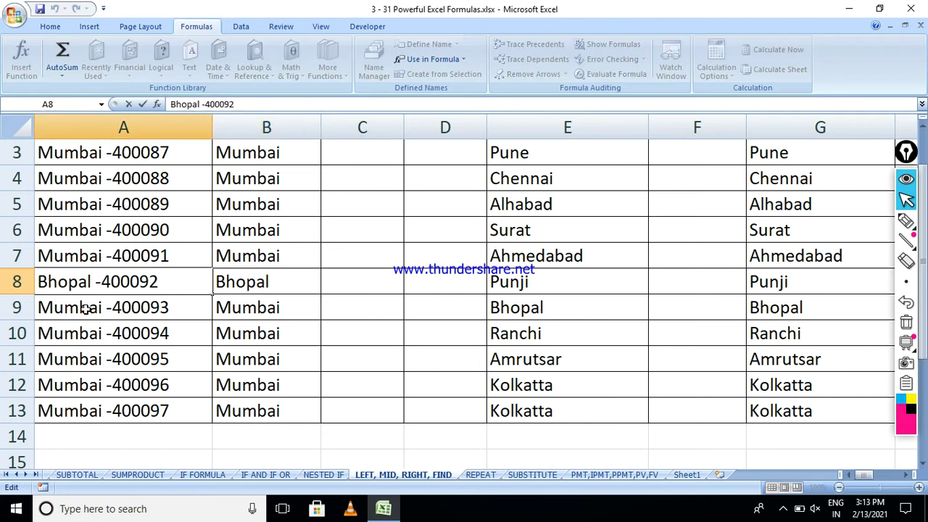
{"action": "type", "text": "ee"}
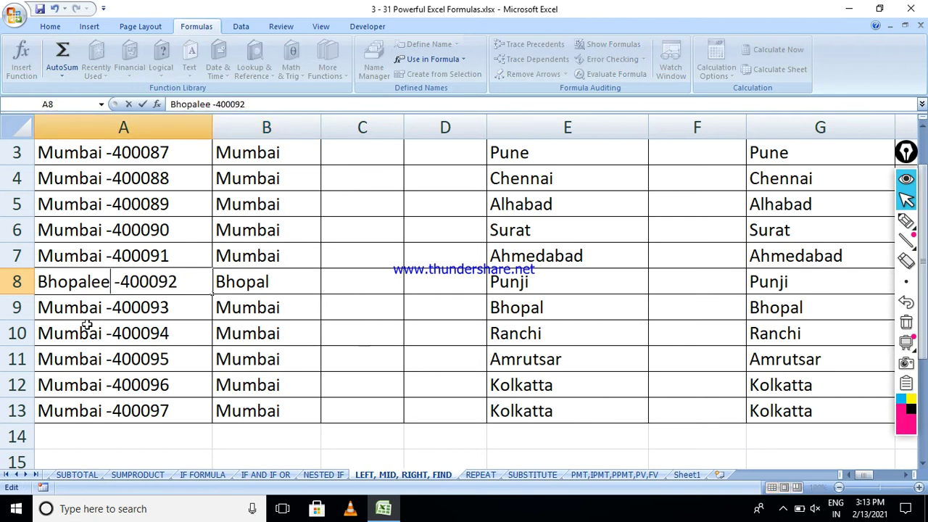
{"action": "key", "text": "Tab"}
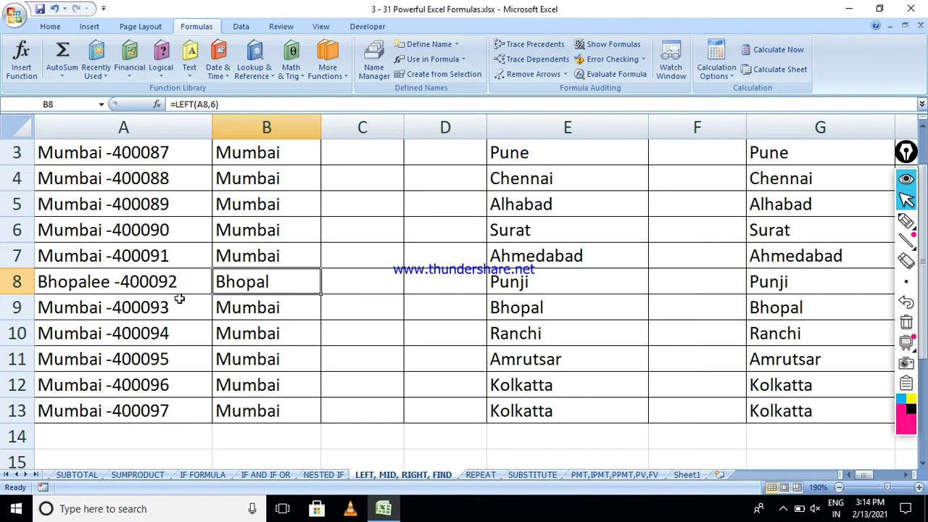
{"action": "double_click", "coordinate": [110, 281]}
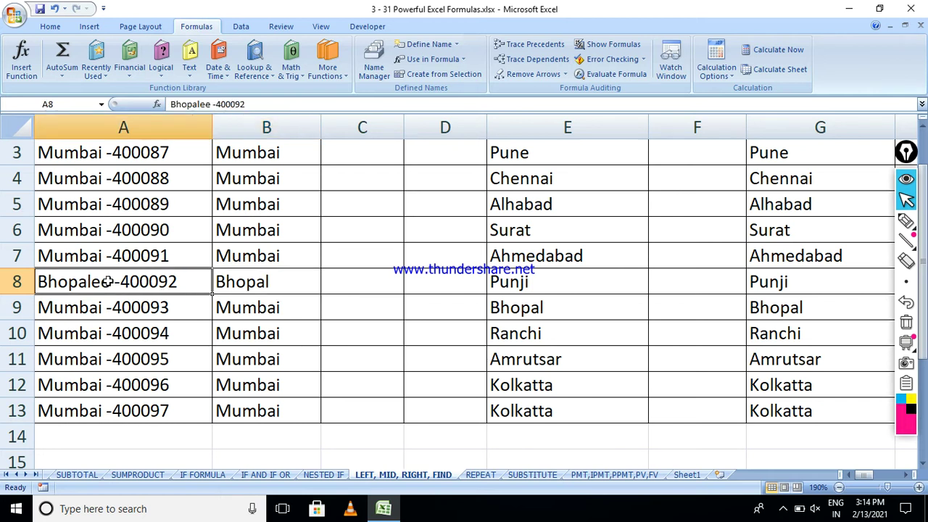
{"action": "key", "text": "BackSpace"}
{"action": "key", "text": "BackSpace"}
{"action": "key", "text": "Tab"}
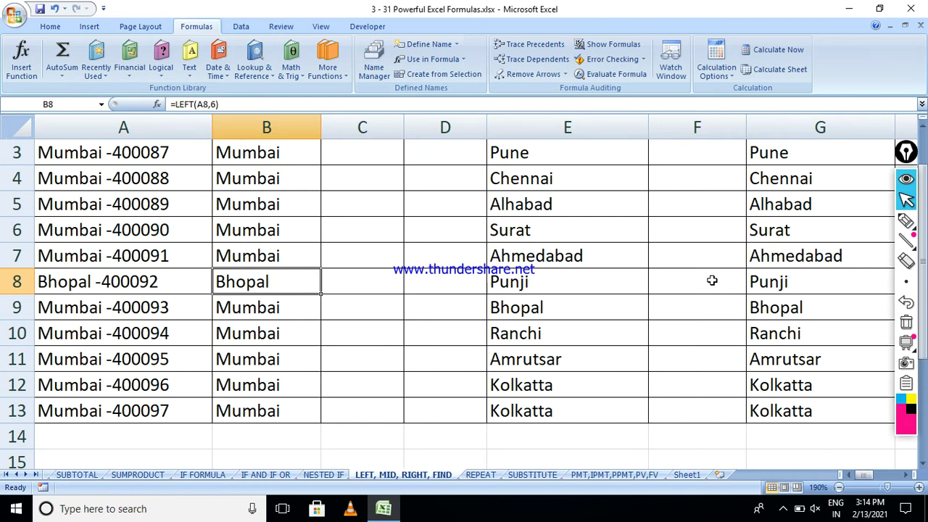
Enter a RIGHT formula in cell C2 that extracts the last 6 characters of A2: =RIGHT(A2,6).
{"action": "left_click", "coordinate": [907, 220]}
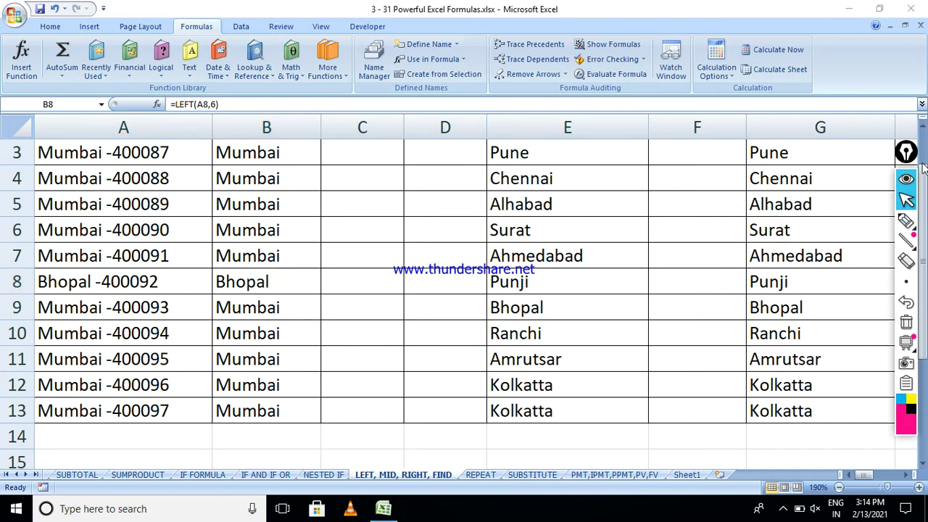
{"action": "scroll", "coordinate": [922, 134], "scroll_direction": "up", "scroll_amount": 2}
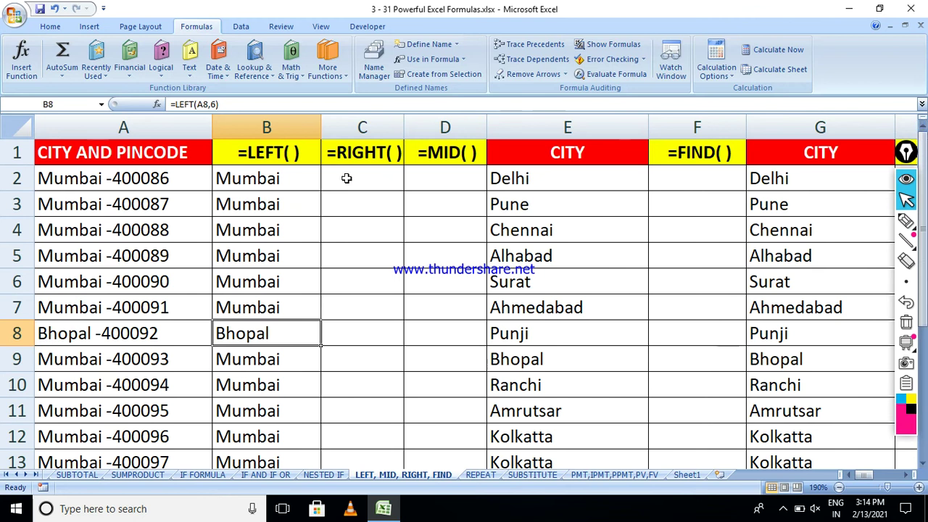
{"action": "left_click", "coordinate": [347, 177]}
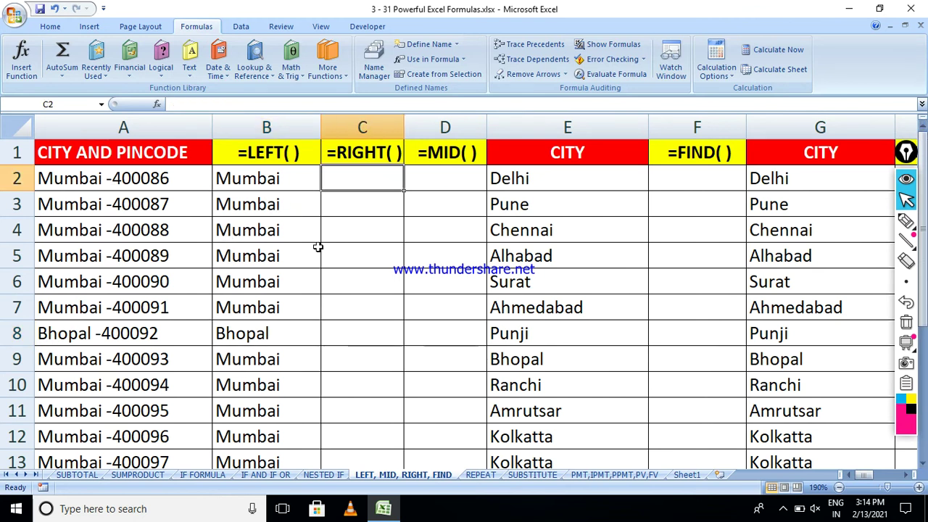
{"action": "type", "text": "=r"}
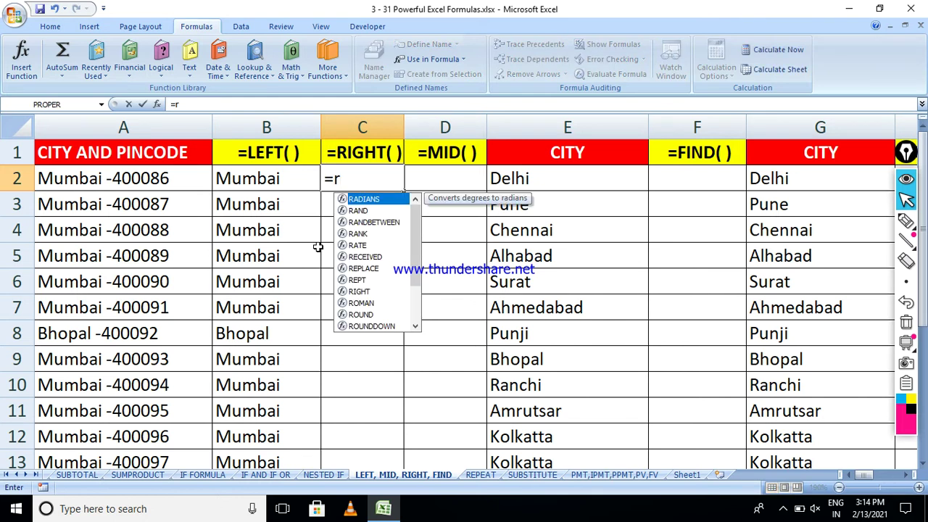
{"action": "type", "text": "i"}
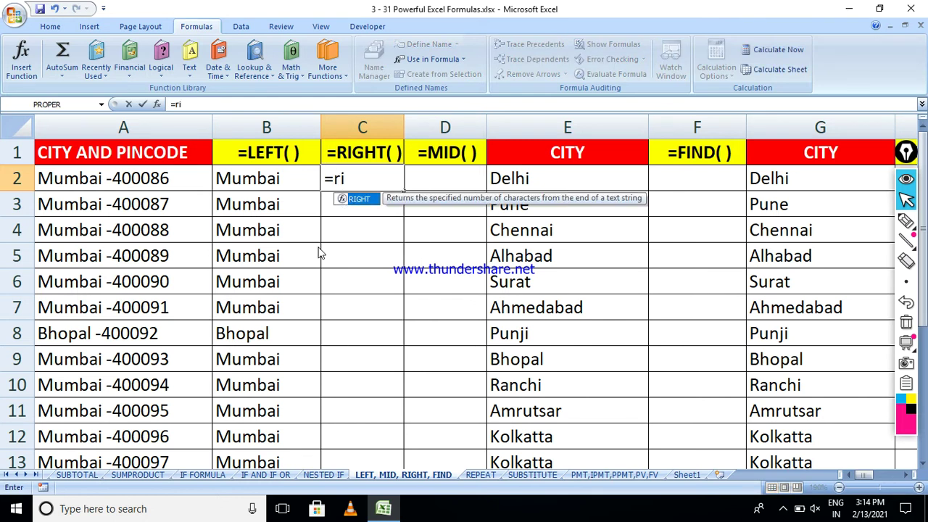
{"action": "key", "text": "Tab"}
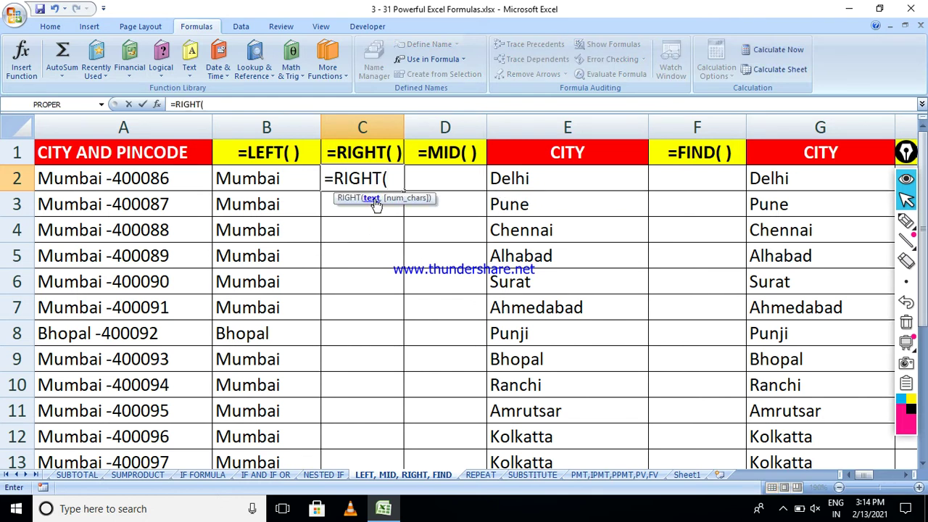
{"action": "left_click", "coordinate": [156, 183]}
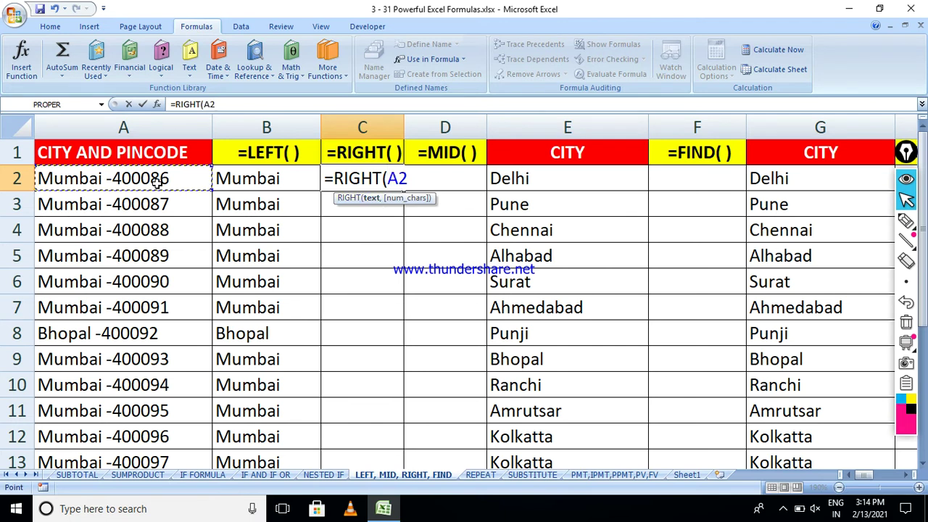
{"action": "type", "text": ","}
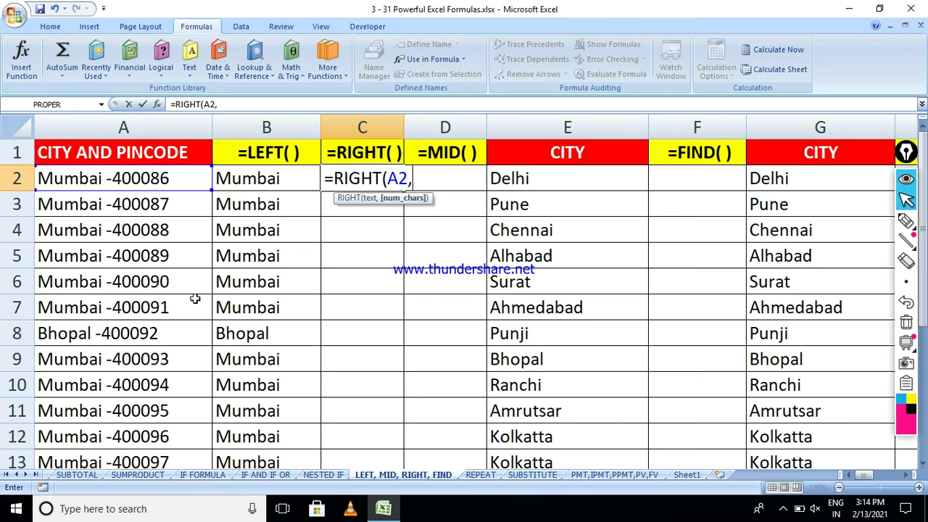
{"action": "type", "text": "6)"}
{"action": "key", "text": "Tab"}
Set the number of characters in C2's RIGHT formula to 7.
{"action": "double_click", "coordinate": [388, 181]}
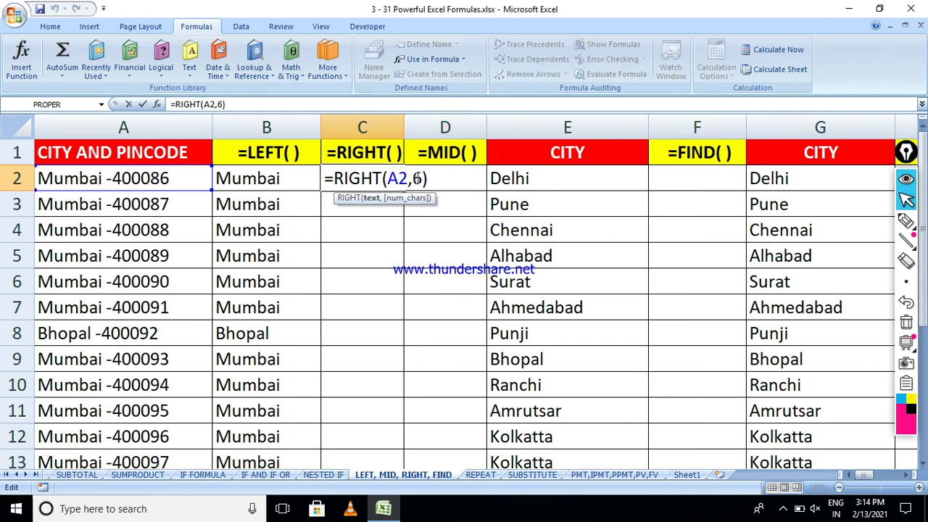
{"action": "left_click", "coordinate": [420, 178]}
{"action": "key", "text": "BackSpace"}
{"action": "type", "text": "7"}
{"action": "key", "text": "Tab"}
Set the number of characters in C2's RIGHT formula to 6 and fill the formula down to C13.
{"action": "left_click", "coordinate": [365, 187]}
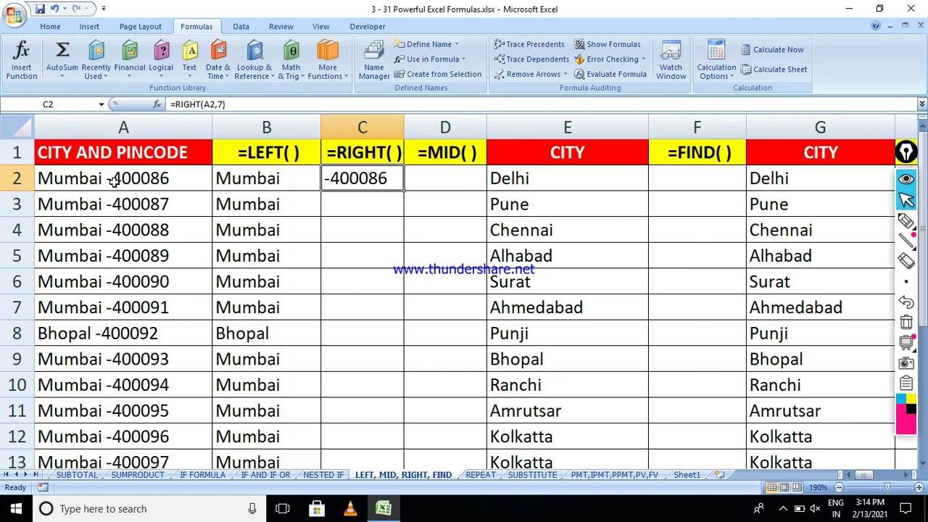
{"action": "left_click", "coordinate": [224, 105]}
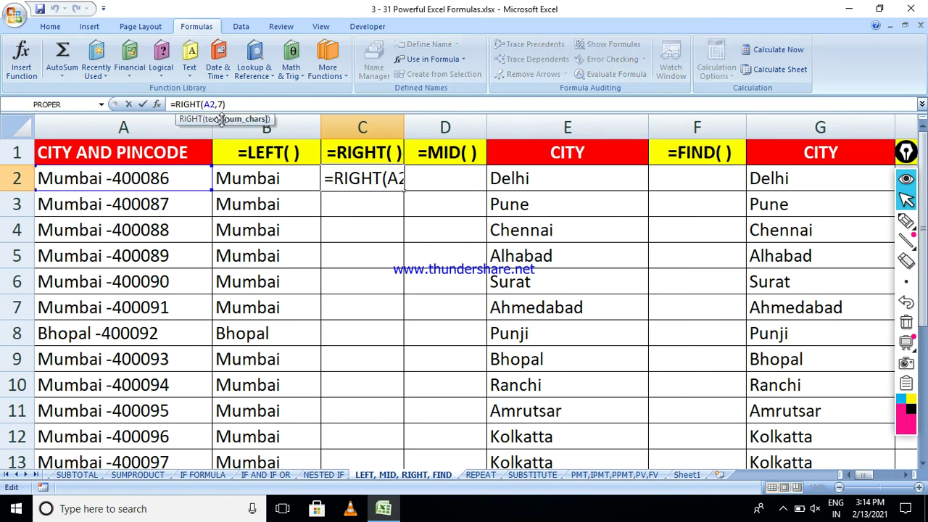
{"action": "key", "text": "BackSpace"}
{"action": "type", "text": "6"}
{"action": "key", "text": "Tab"}
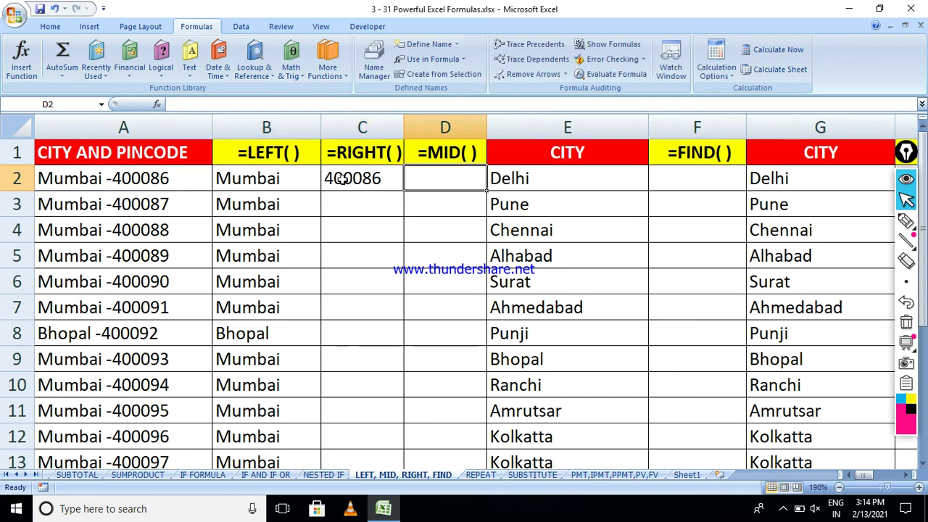
{"action": "left_click", "coordinate": [342, 180]}
{"action": "left_click_drag", "start_coordinate": [397, 192], "coordinate": [403, 419]}
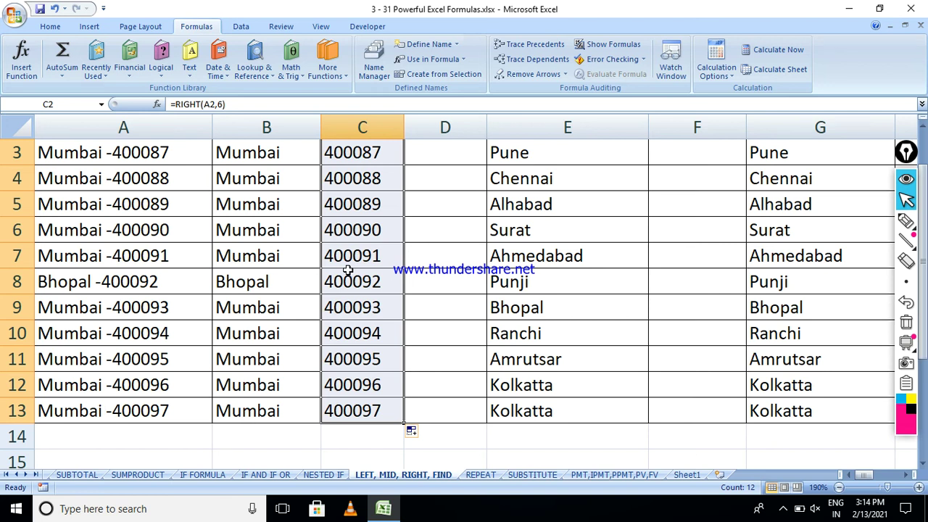
{"action": "left_click", "coordinate": [367, 240]}
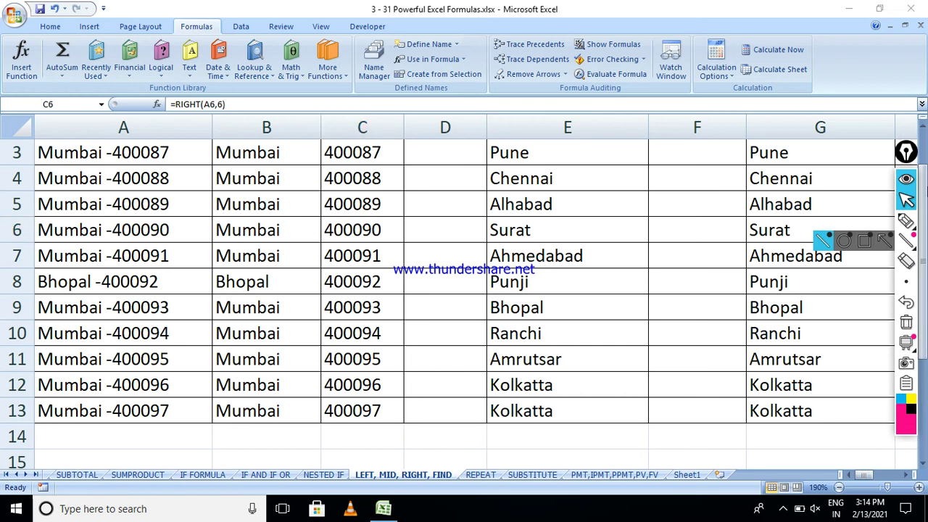
Enter a MID formula in cell D2 that extracts 5 characters of A2 starting at character 1: =MID(A2,1,5).
{"action": "left_click", "coordinate": [921, 128]}
{"action": "left_click", "coordinate": [922, 128]}
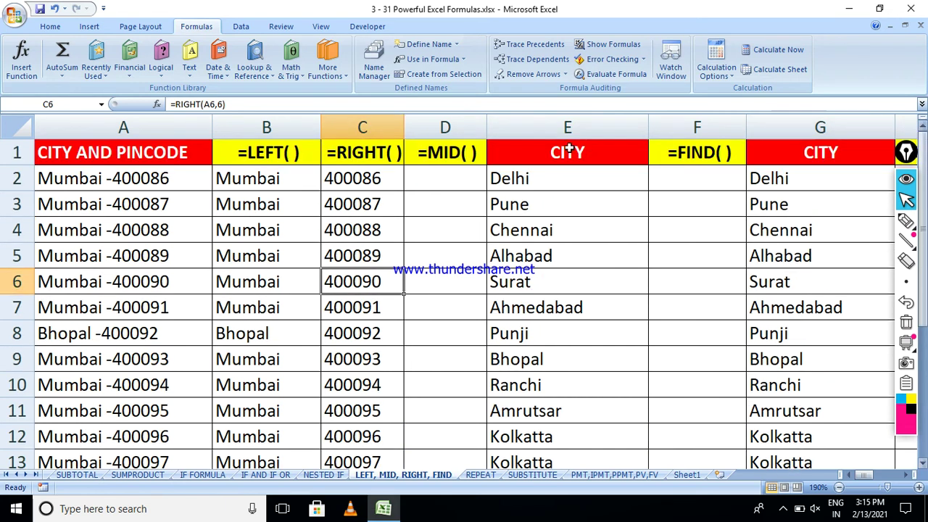
{"action": "left_click", "coordinate": [426, 181]}
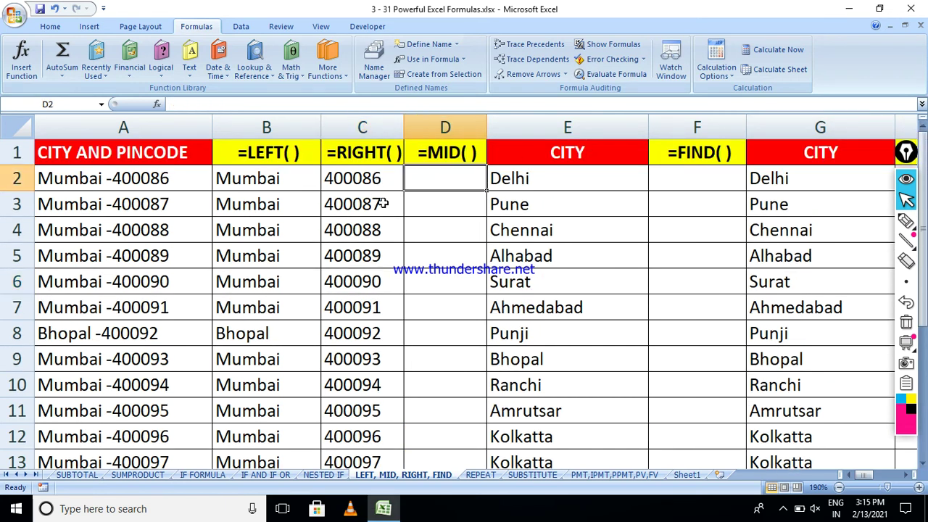
{"action": "type", "text": "="}
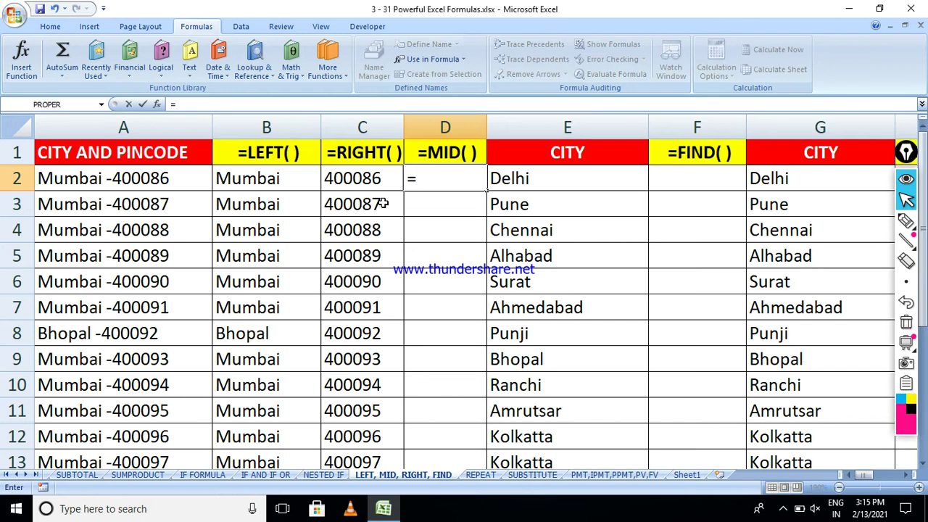
{"action": "type", "text": "mid"}
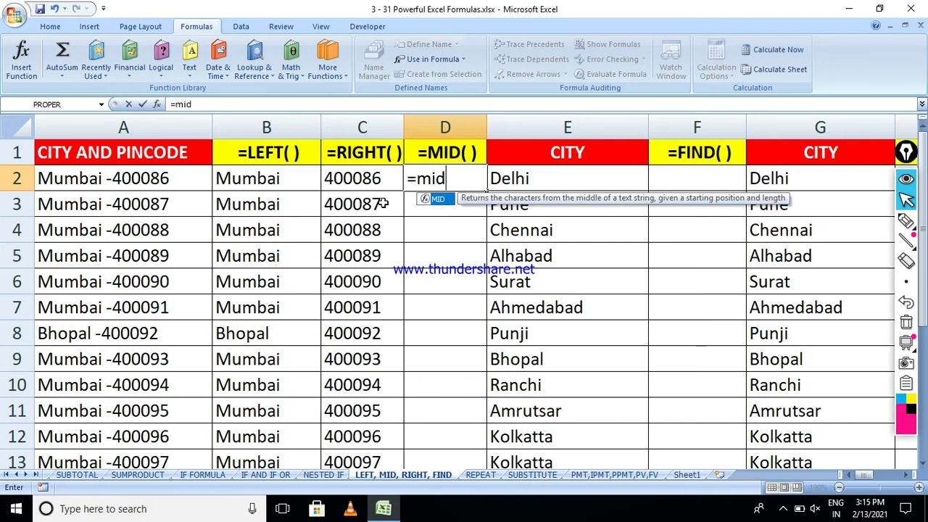
{"action": "key", "text": "Tab"}
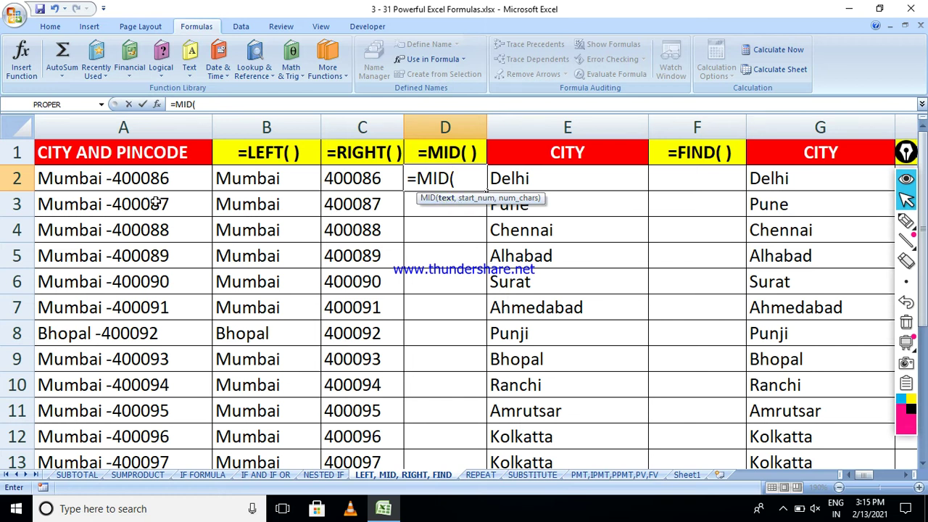
{"action": "left_click", "coordinate": [98, 181]}
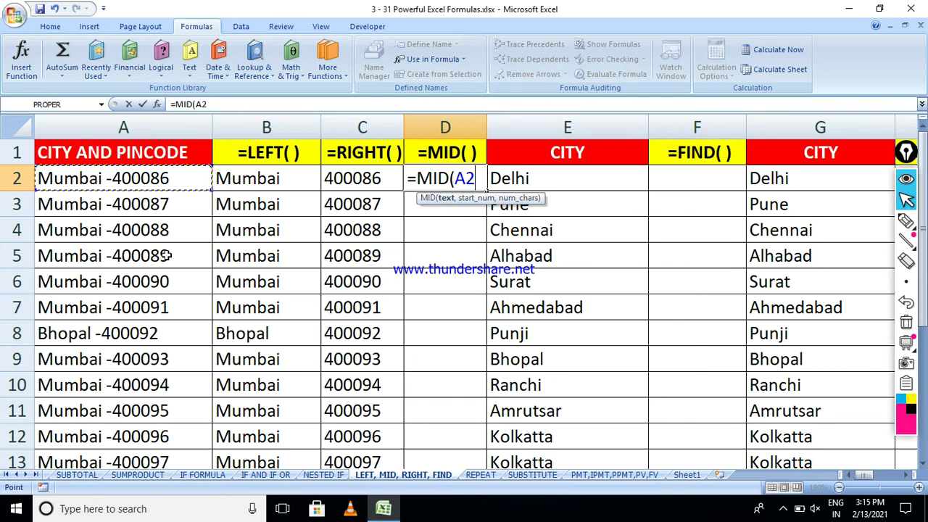
{"action": "type", "text": ","}
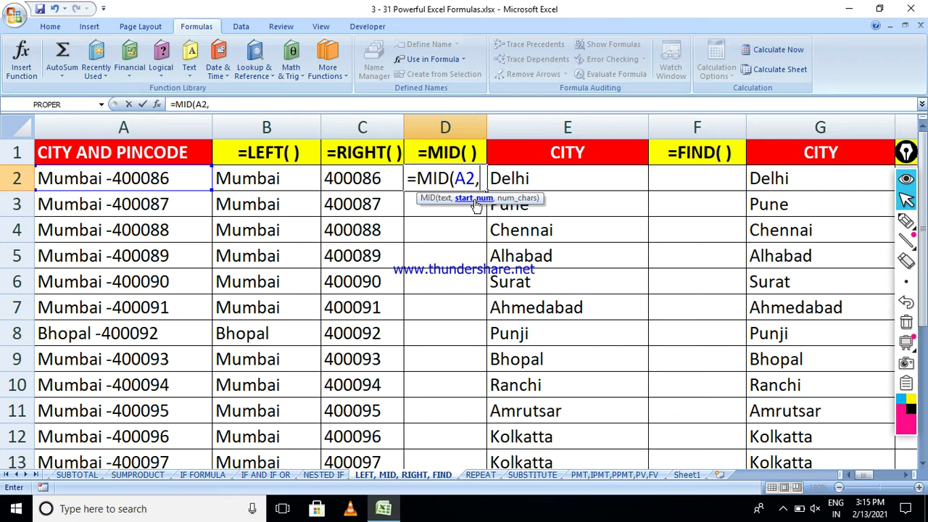
{"action": "type", "text": "1"}
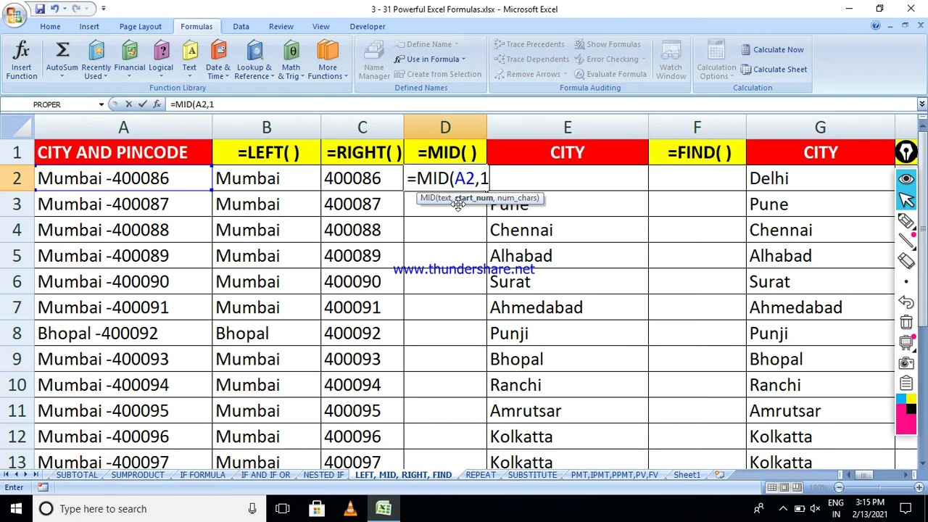
{"action": "type", "text": ","}
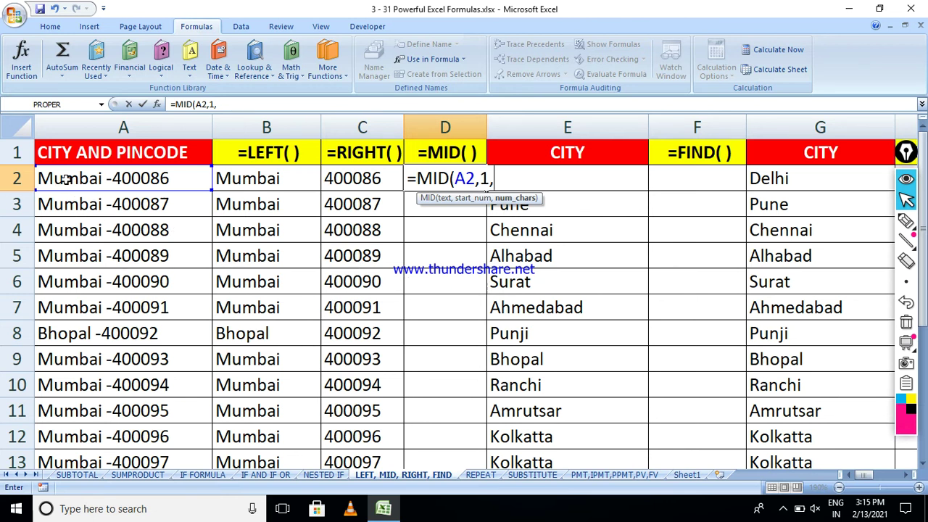
{"action": "type", "text": "5)"}
{"action": "key", "text": "Tab"}
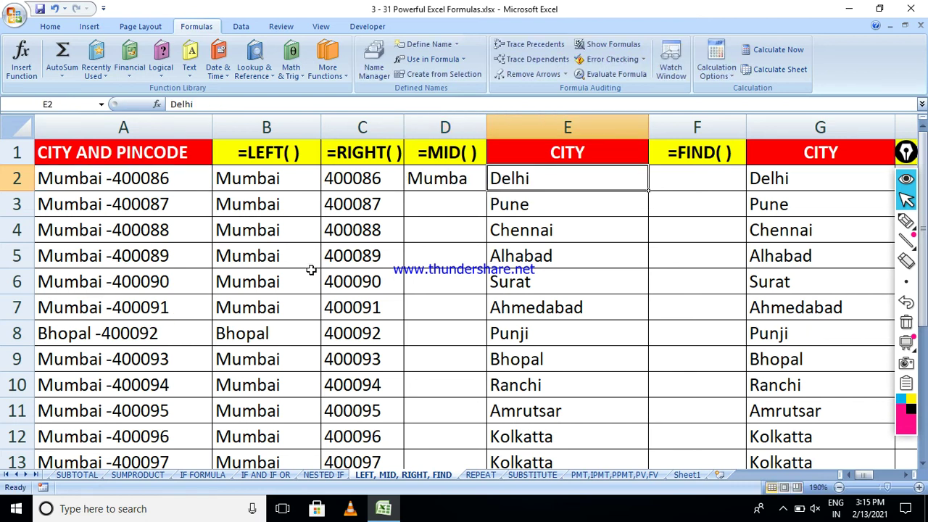
Set the start number in D2's MID formula to 2 and fill the formula down to D13.
{"action": "key", "text": "Left"}
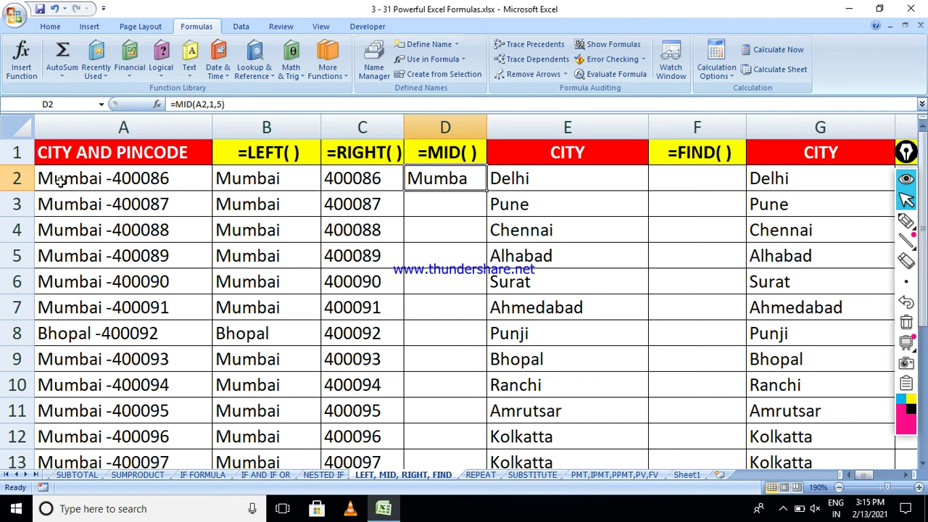
{"action": "double_click", "coordinate": [211, 104]}
{"action": "key", "text": "BackSpace"}
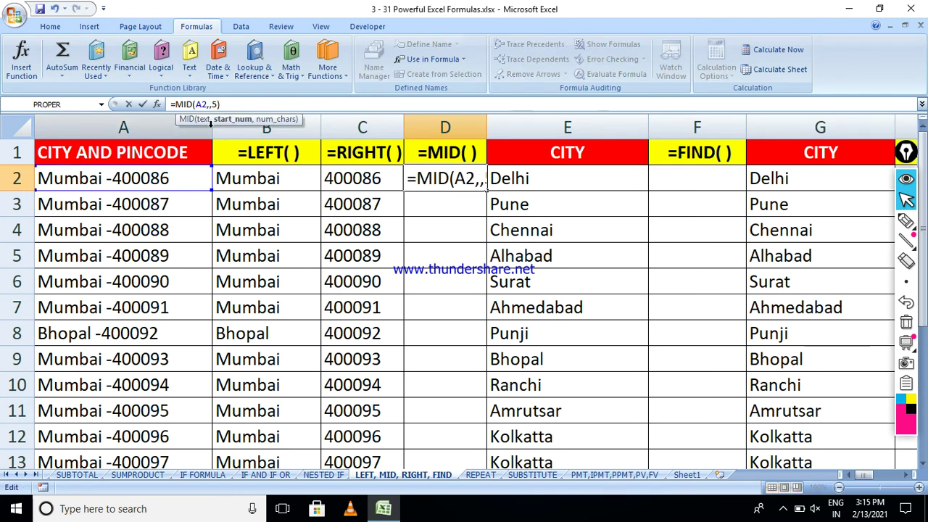
{"action": "type", "text": "2"}
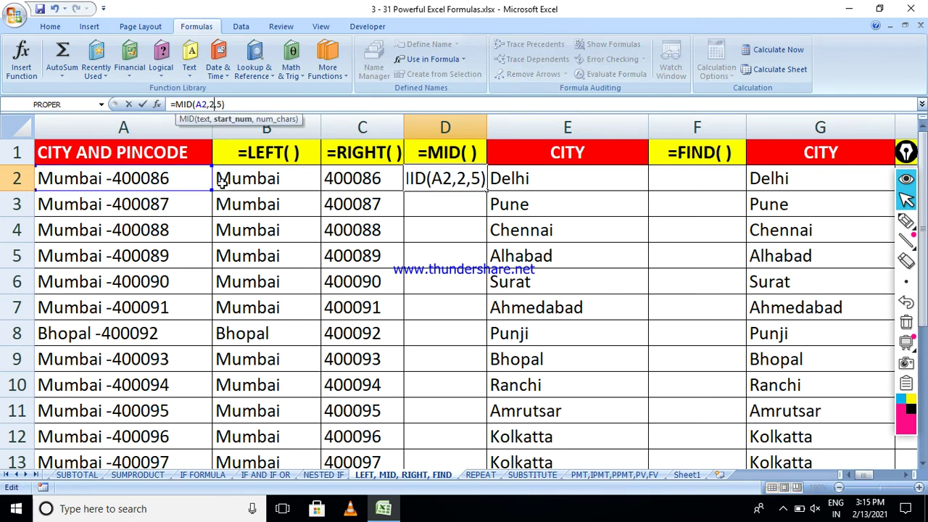
{"action": "key", "text": "Tab"}
{"action": "left_click", "coordinate": [450, 182]}
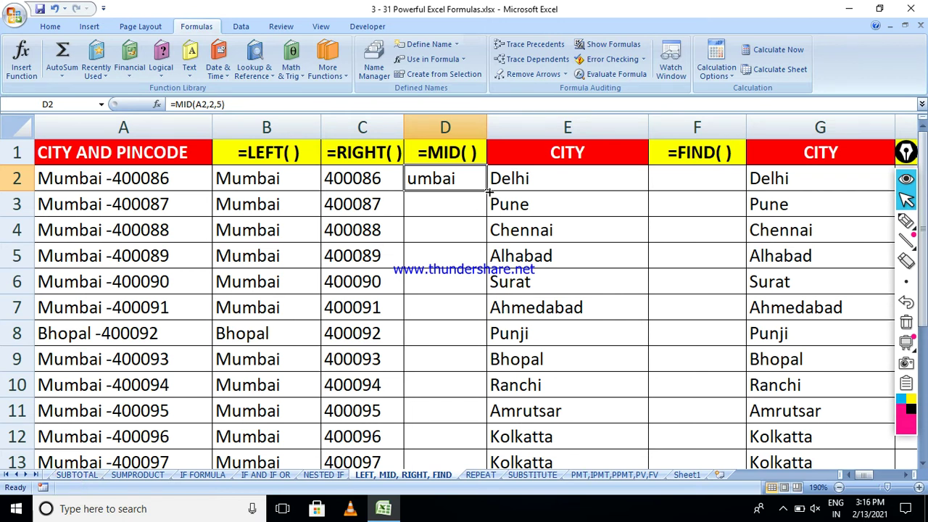
{"action": "left_click_drag", "start_coordinate": [487, 192], "coordinate": [487, 419]}
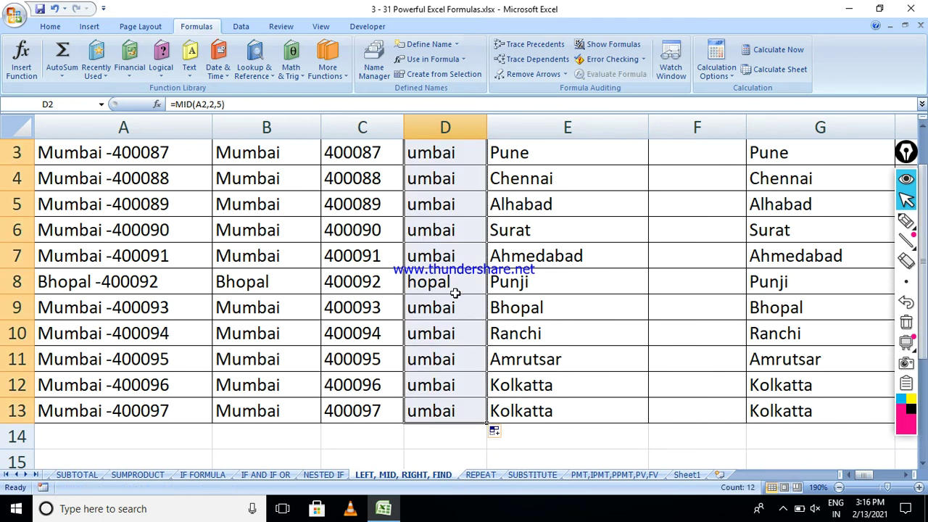
{"action": "left_click", "coordinate": [70, 286]}
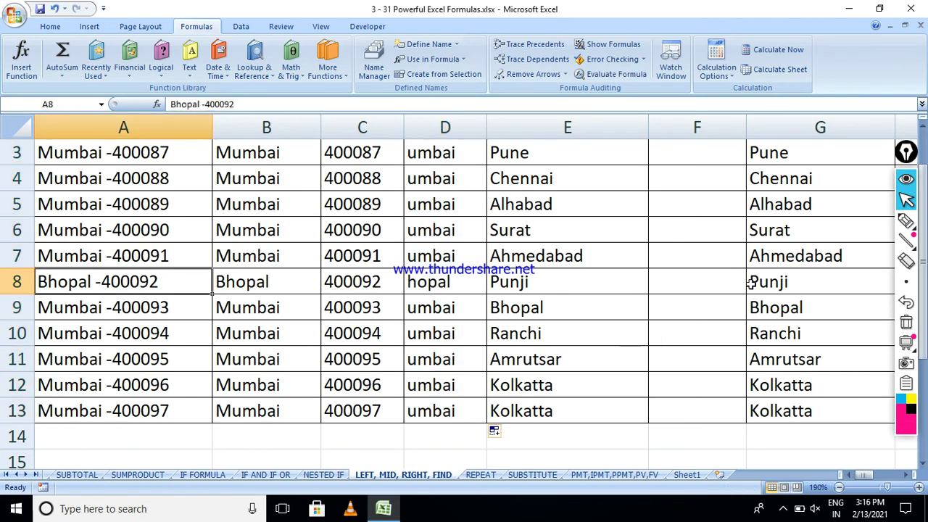
Select F2 and browse the Text, Date & Time, Lookup & Reference, Math & Trig and Logical function lists.
{"action": "left_click", "coordinate": [922, 145]}
{"action": "left_click_drag", "start_coordinate": [922, 145], "coordinate": [923, 130]}
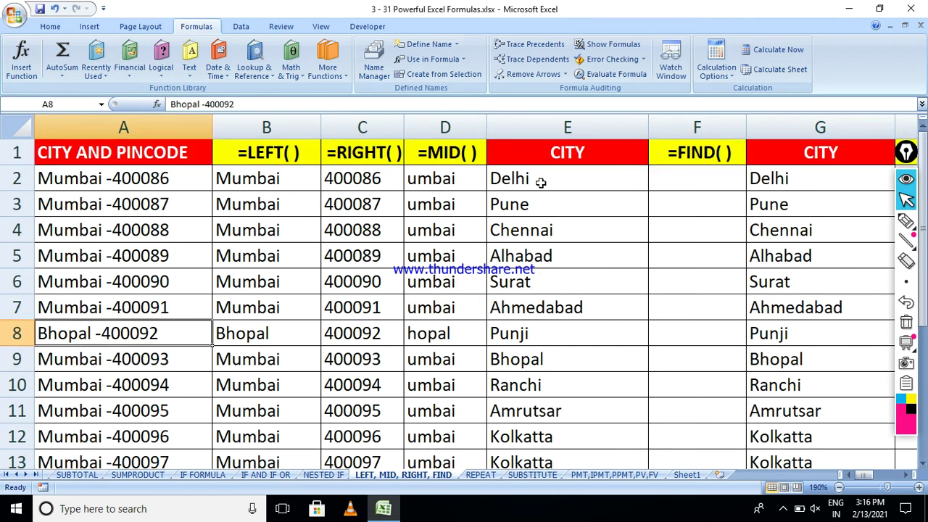
{"action": "double_click", "coordinate": [655, 180]}
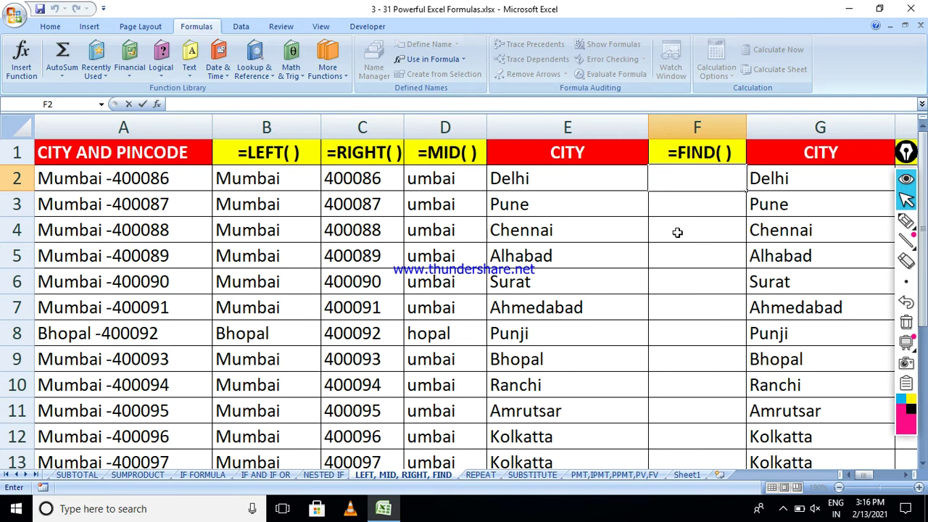
{"action": "key", "text": "Escape"}
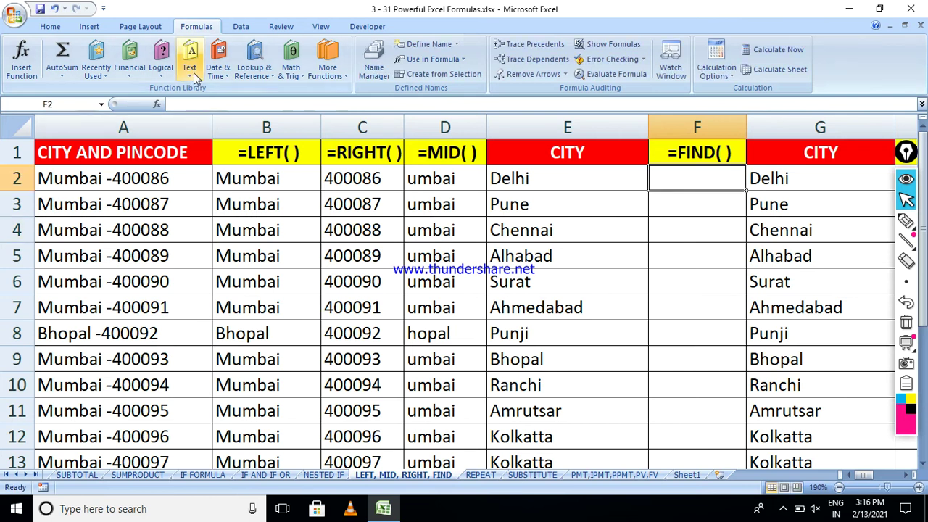
{"action": "left_click", "coordinate": [195, 77]}
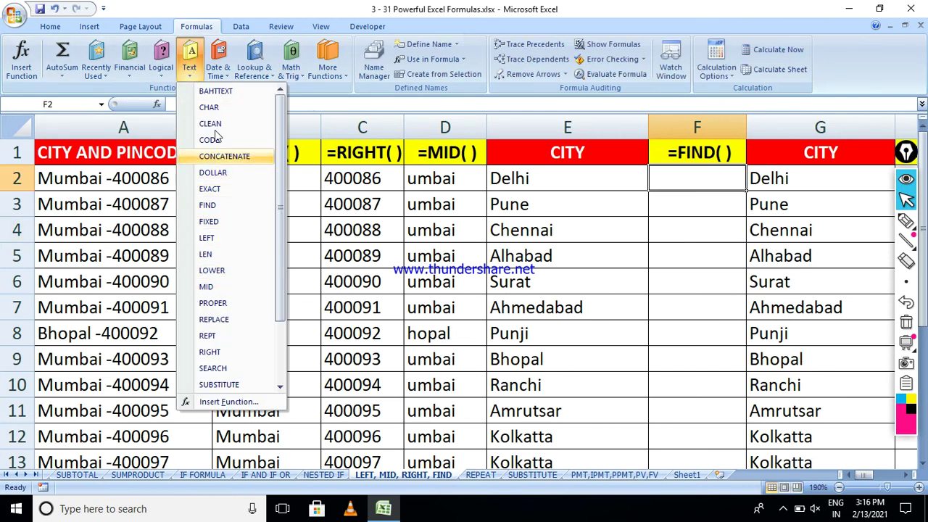
{"action": "left_click", "coordinate": [218, 69]}
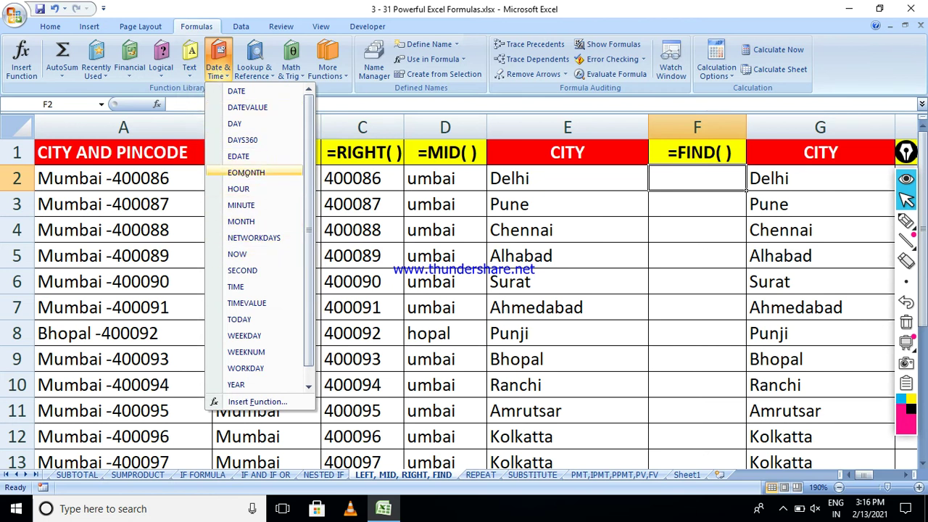
{"action": "left_click", "coordinate": [254, 69]}
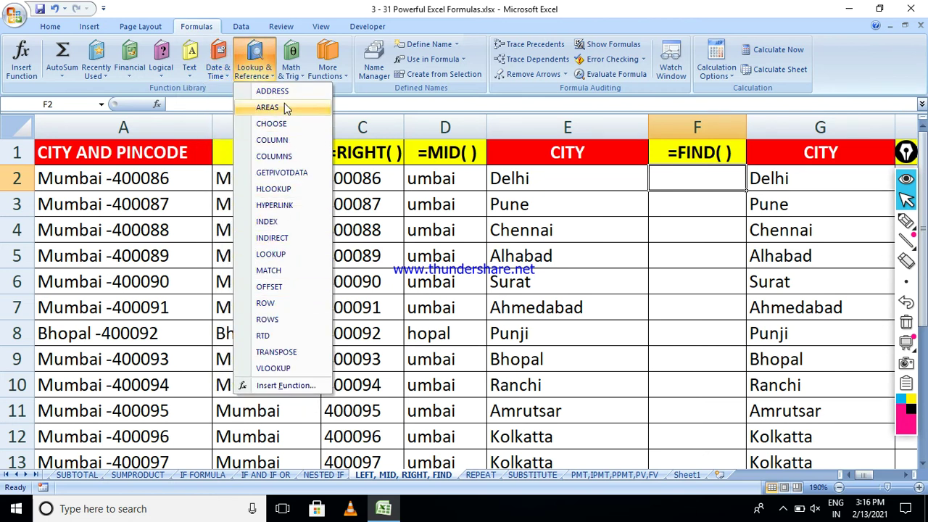
{"action": "left_click", "coordinate": [290, 69]}
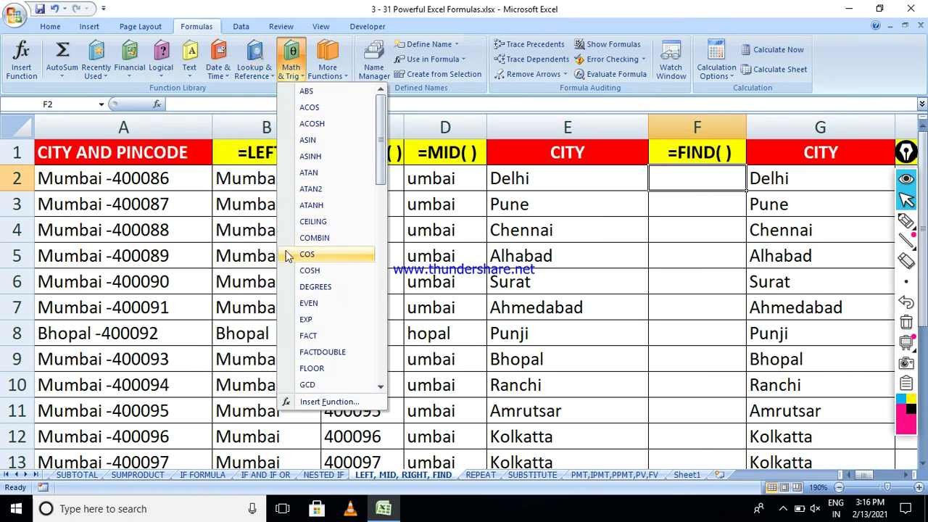
{"action": "left_click", "coordinate": [164, 67]}
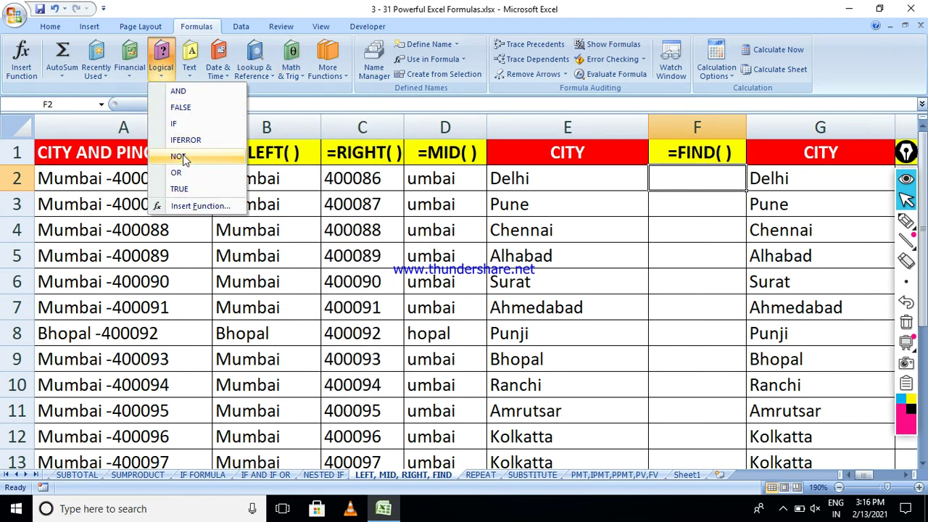
Review the IF AND IF OR and IF FORMULA sheets and return to the LEFT, MID, RIGHT, FIND sheet.
{"action": "left_click", "coordinate": [455, 328]}
{"action": "left_click", "coordinate": [265, 475]}
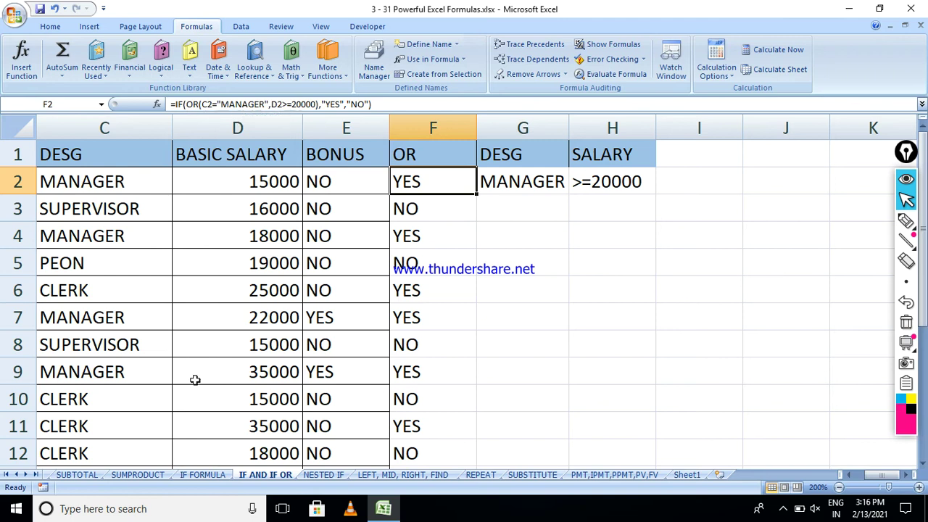
{"action": "left_click", "coordinate": [202, 475]}
{"action": "left_click", "coordinate": [306, 233]}
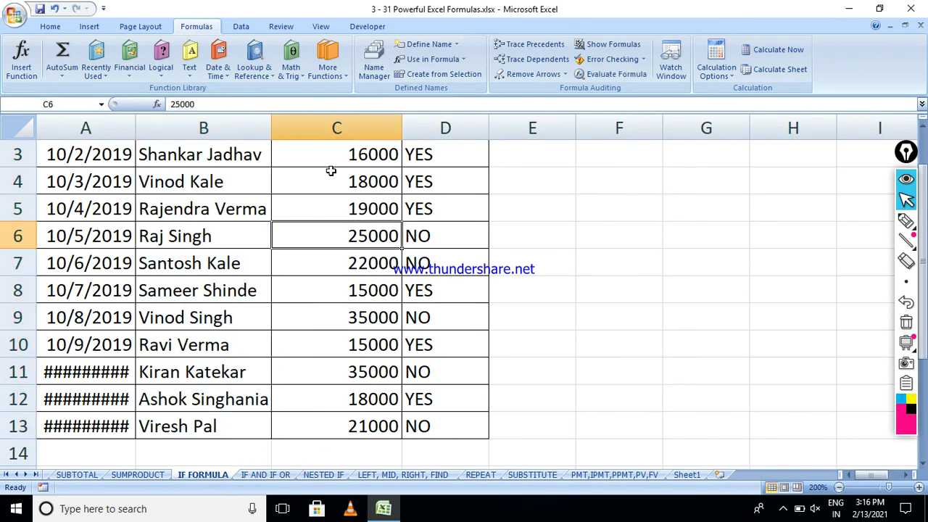
{"action": "left_click", "coordinate": [392, 475]}
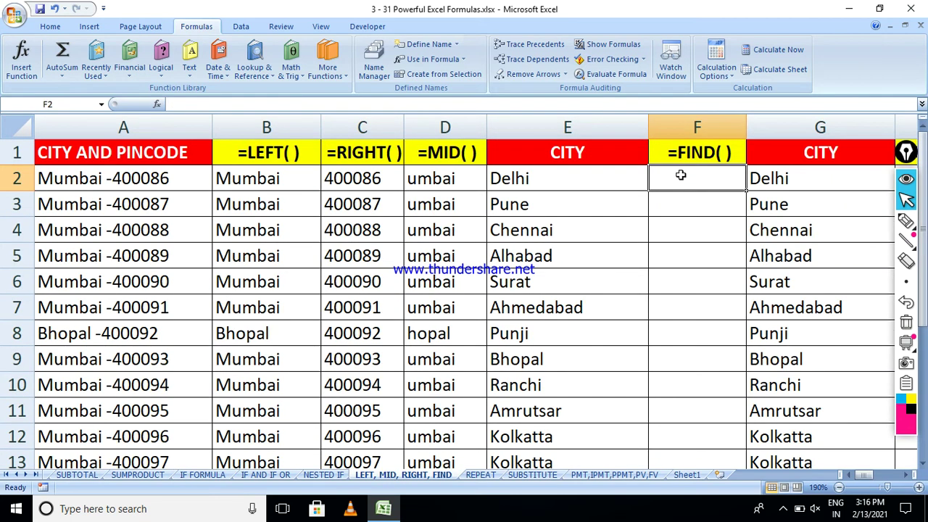
Enter a FIND formula in cell F2 that locates the letter D in the city in E2: =FIND("D",E2).
{"action": "type", "text": "="}
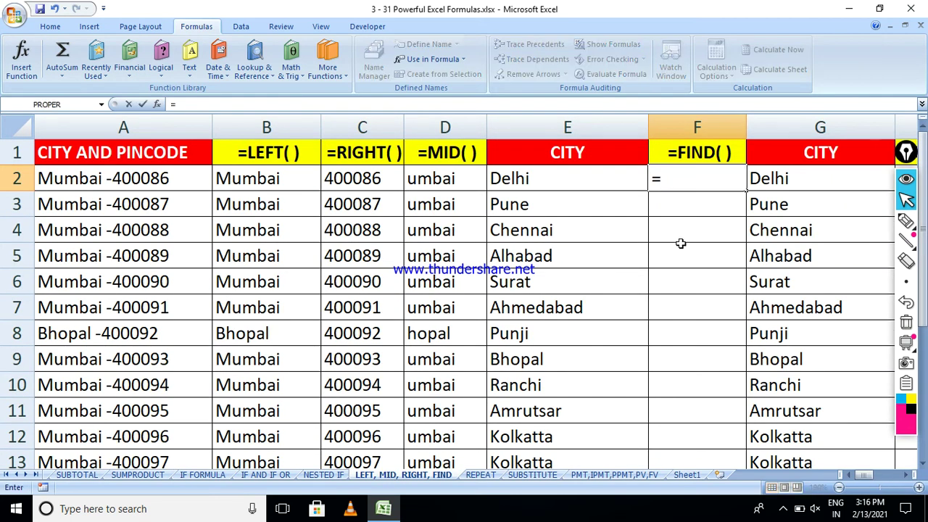
{"action": "type", "text": "find"}
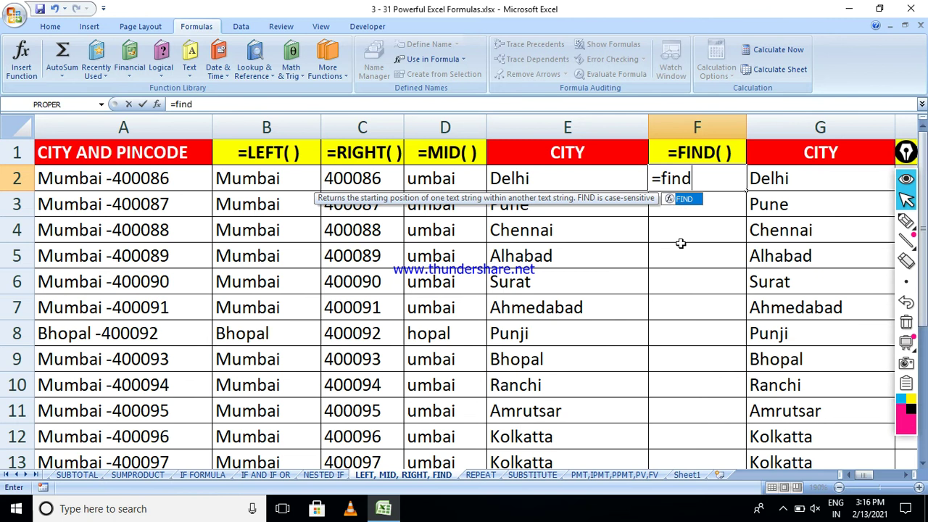
{"action": "key", "text": "Tab"}
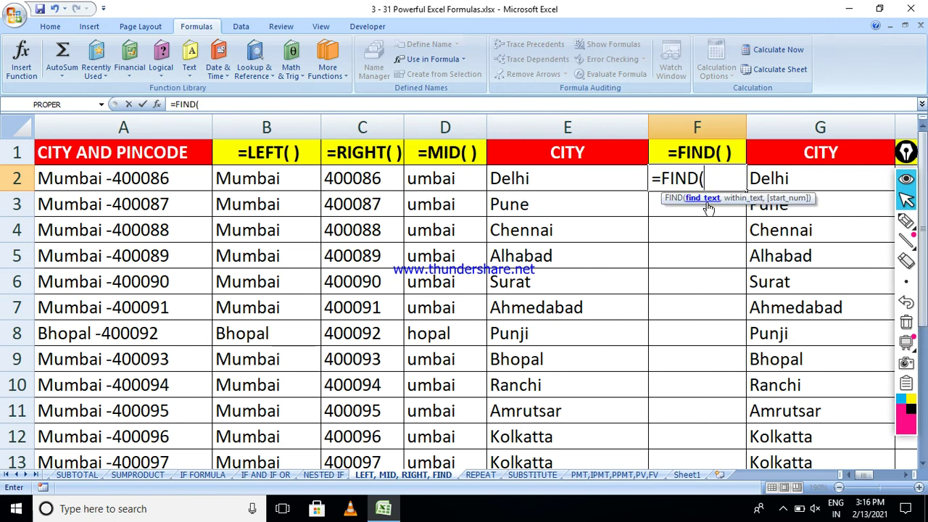
{"action": "left_click", "coordinate": [556, 185]}
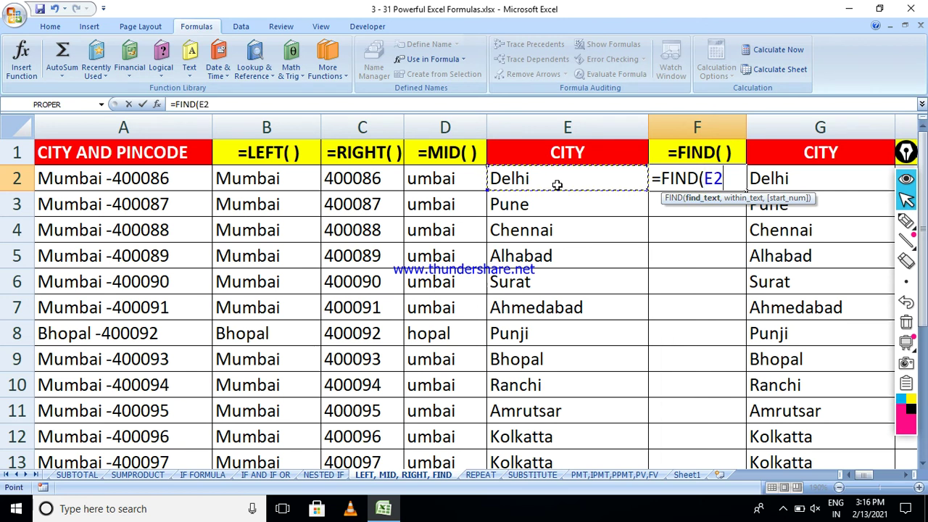
{"action": "key", "text": "BackSpace"}
{"action": "key", "text": "BackSpace"}
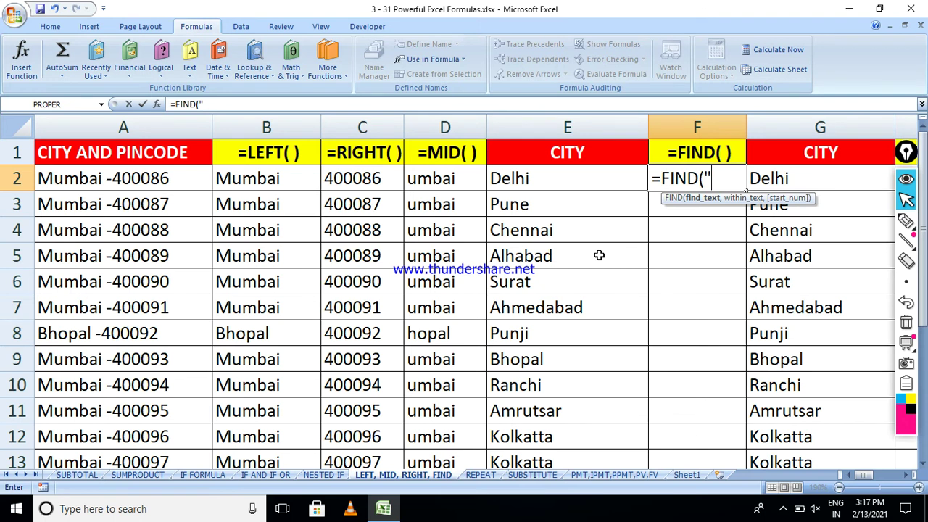
{"action": "type", "text": "D\","}
{"action": "left_click", "coordinate": [528, 187]}
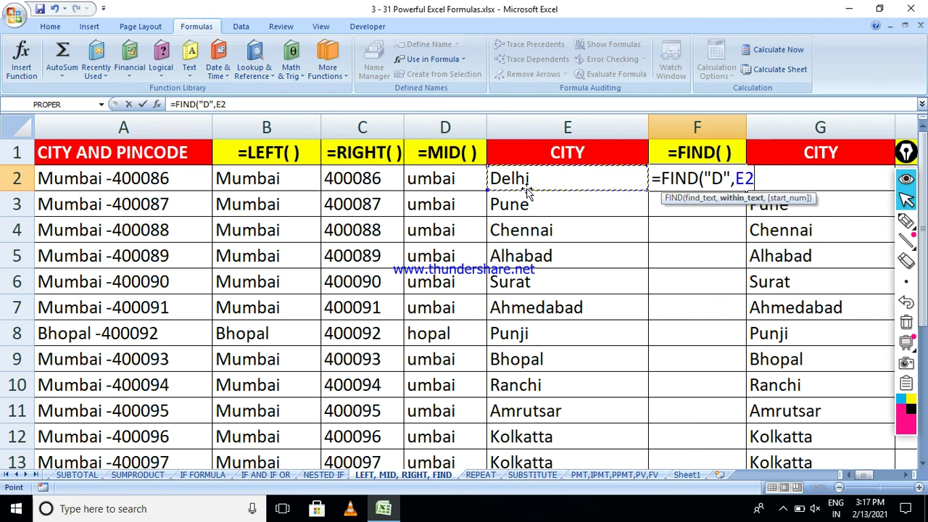
{"action": "type", "text": ")"}
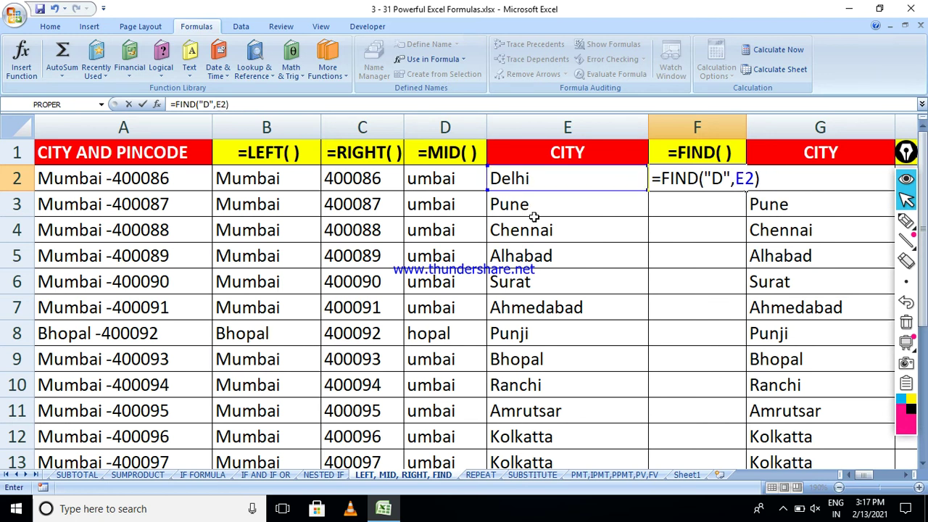
{"action": "left_click", "coordinate": [725, 187]}
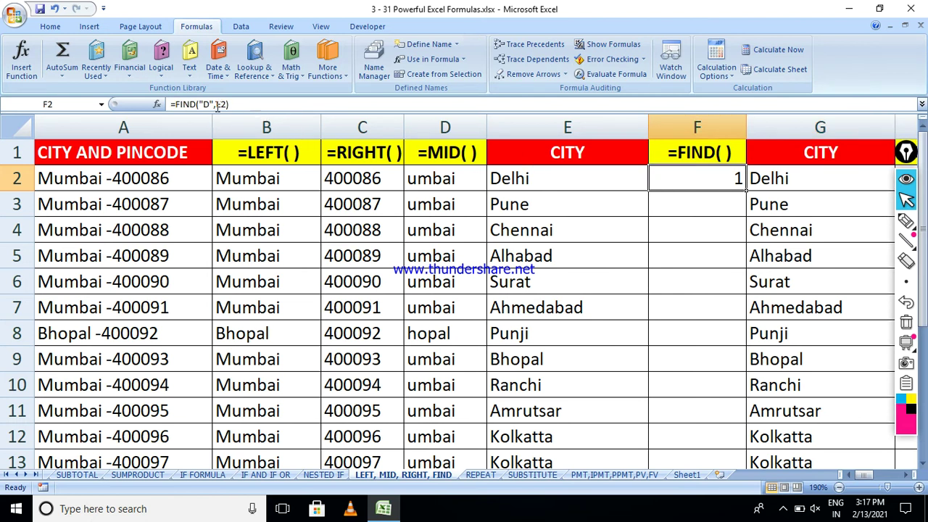
Change the city in cell E2 to lowercase "delhi" to test FIND's case sensitivity.
{"action": "left_click", "coordinate": [502, 179]}
{"action": "double_click", "coordinate": [502, 178]}
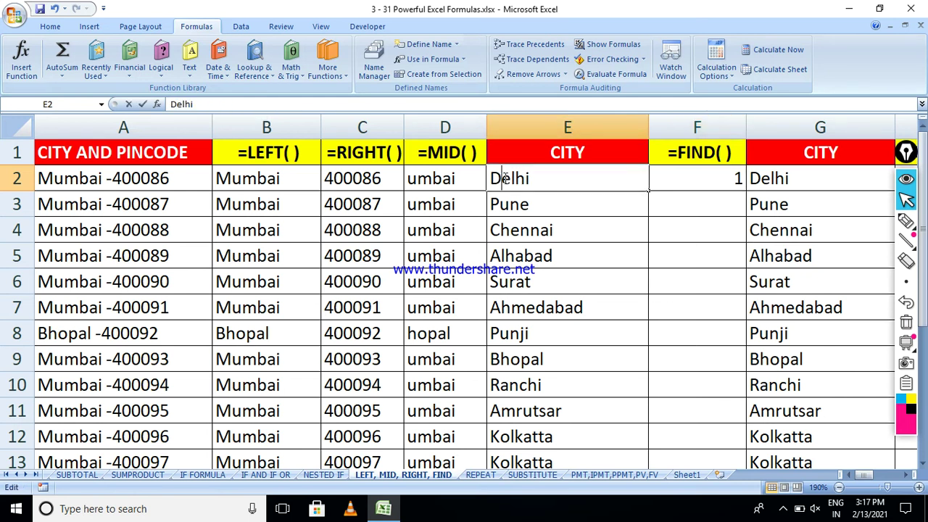
{"action": "key", "text": "BackSpace"}
{"action": "type", "text": "D"}
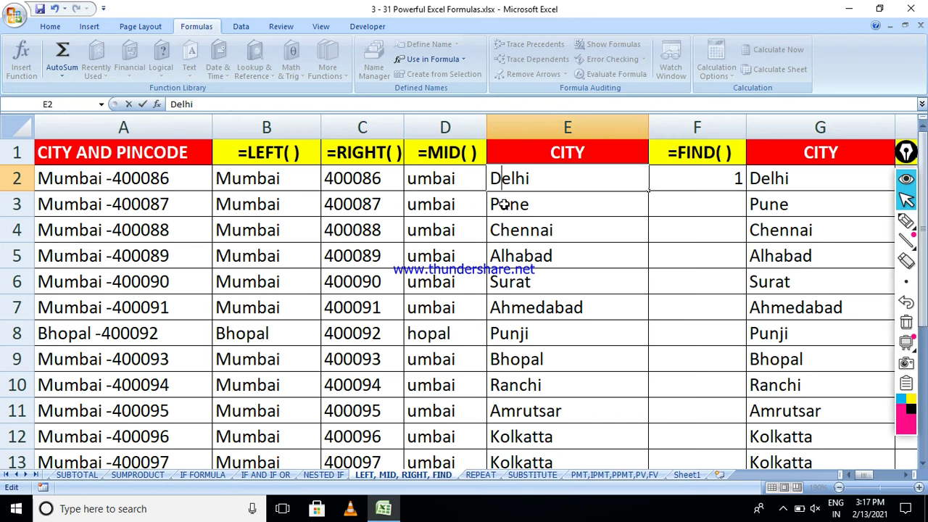
{"action": "key", "text": "BackSpace"}
{"action": "type", "text": "d"}
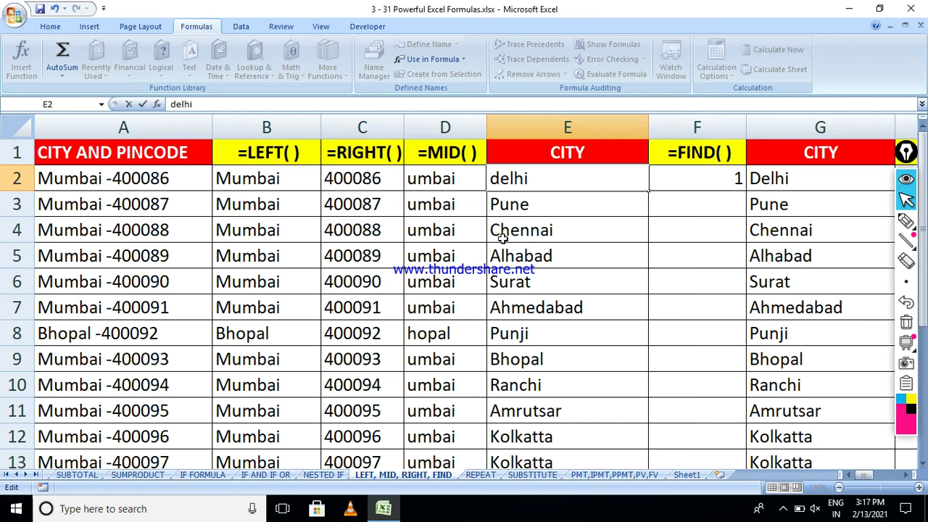
{"action": "key", "text": "Tab"}
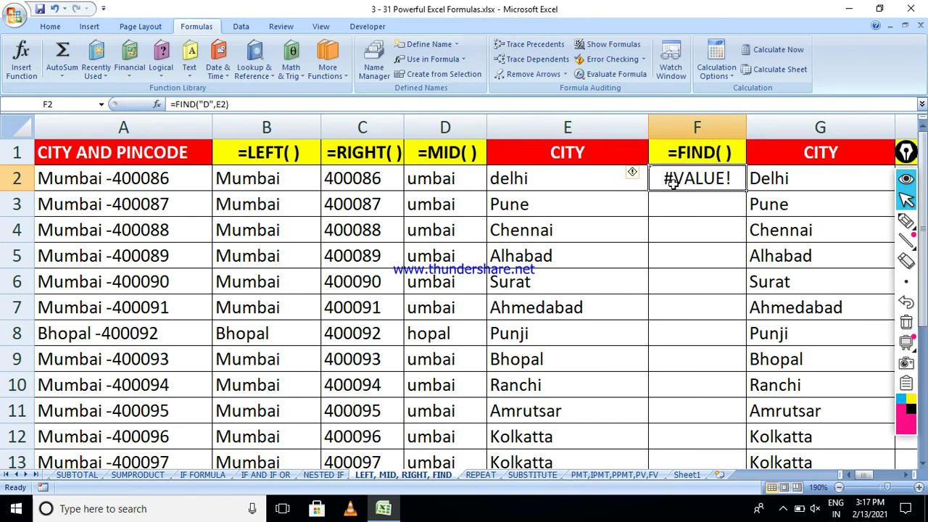
Restore the capital D in cell E2 so the city reads "Delhi".
{"action": "double_click", "coordinate": [502, 179]}
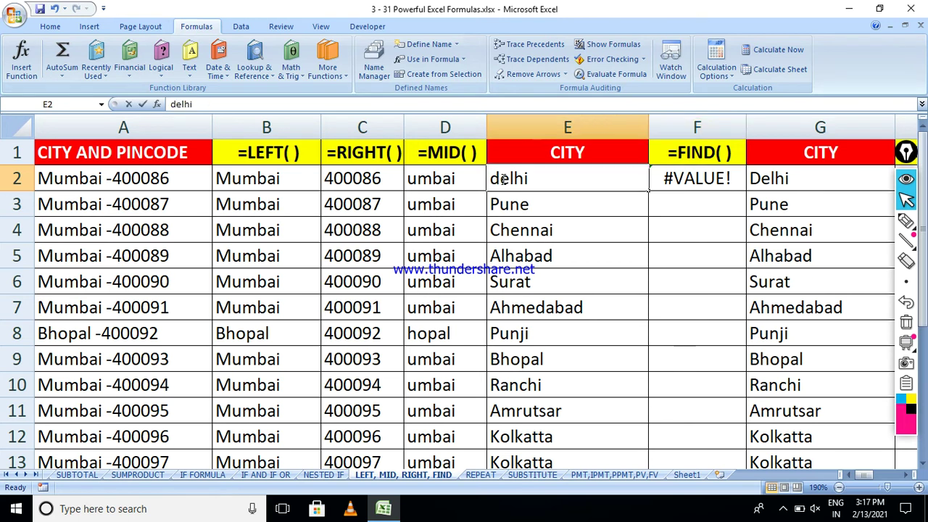
{"action": "key", "text": "BackSpace"}
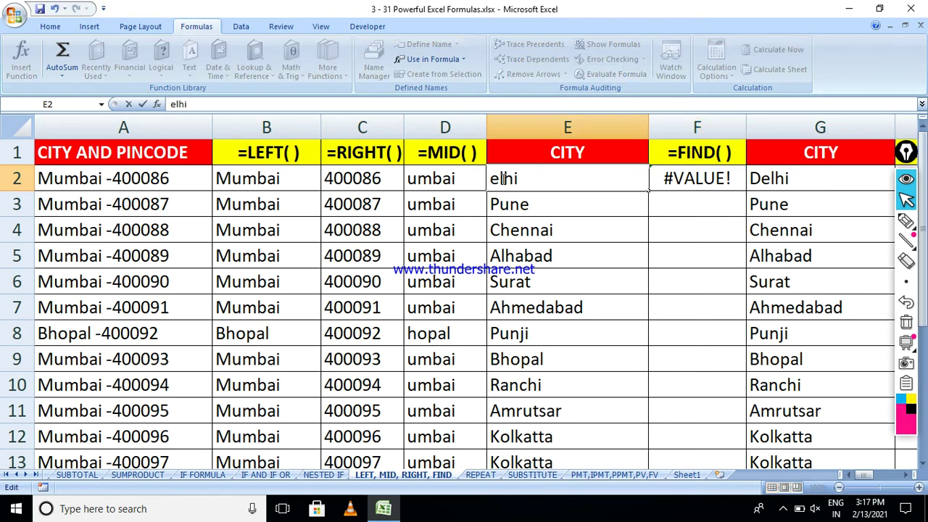
{"action": "type", "text": "D"}
{"action": "key", "text": "Tab"}
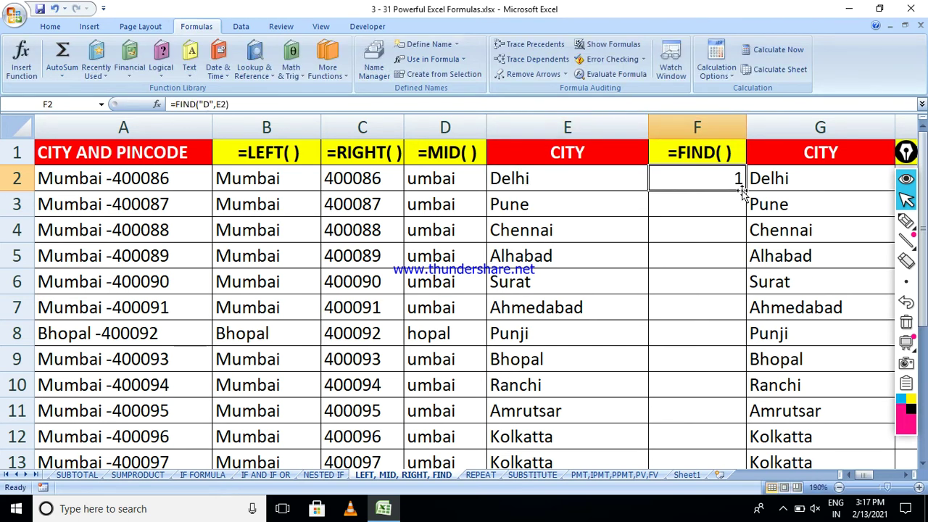
Fill the FIND formula from F2 down to F5 and clear the copies in F3:F5.
{"action": "left_click_drag", "start_coordinate": [744, 190], "coordinate": [729, 265]}
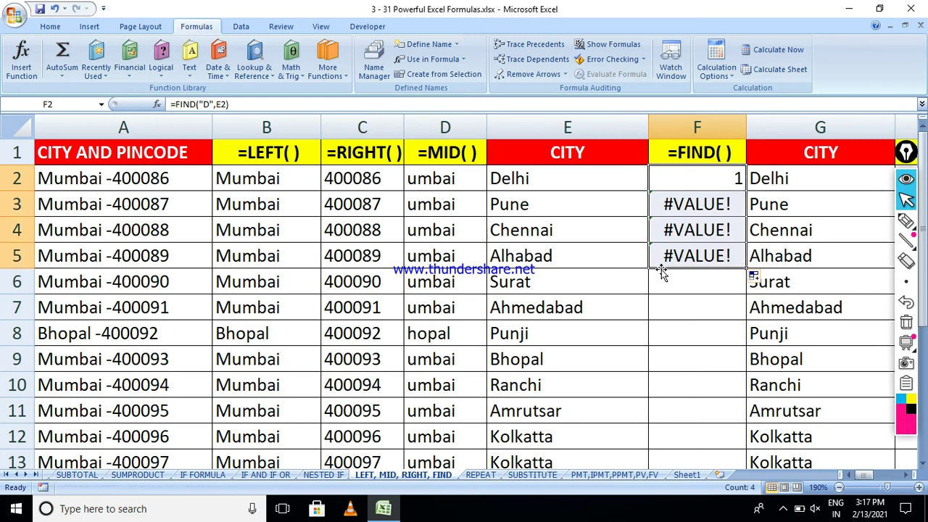
{"action": "left_click_drag", "start_coordinate": [682, 205], "coordinate": [682, 262]}
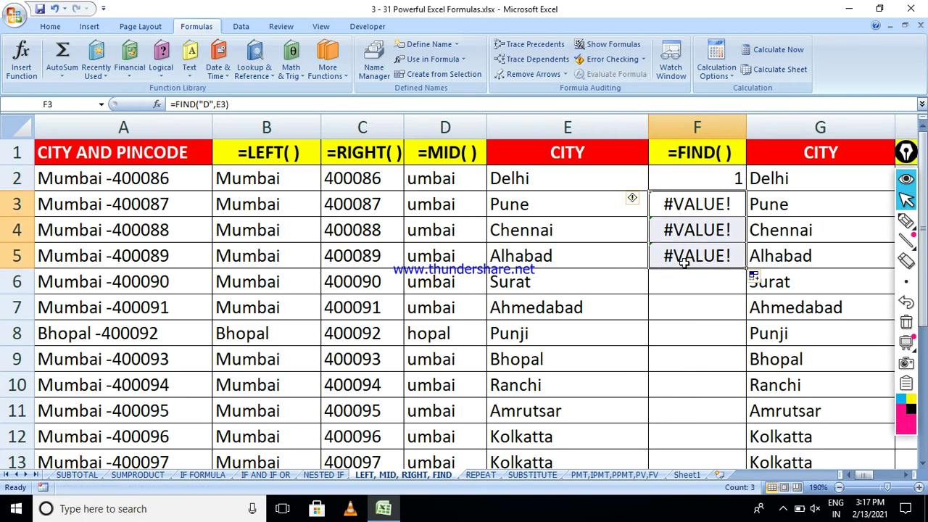
{"action": "key", "text": "Delete"}
Change the search text in F2's FIND formula to a lowercase h: =FIND("h",E2).
{"action": "left_click", "coordinate": [698, 183]}
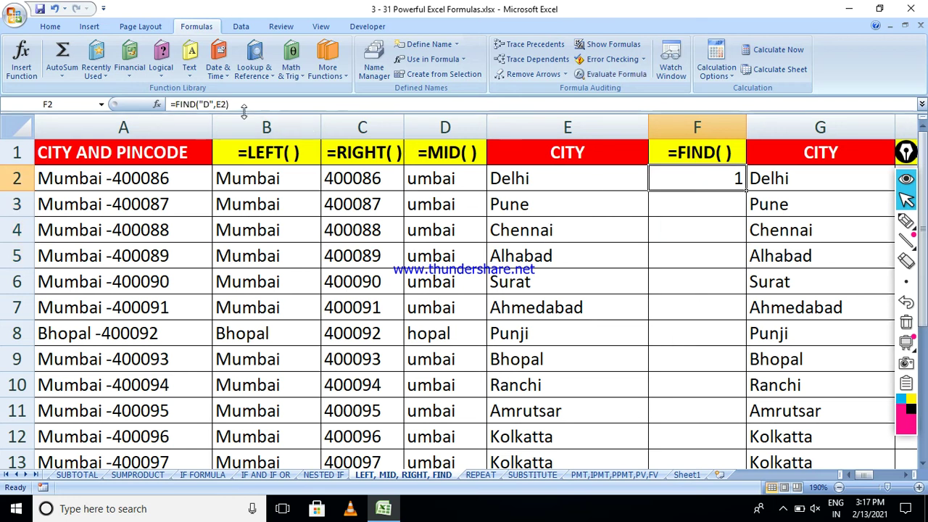
{"action": "left_click", "coordinate": [207, 104]}
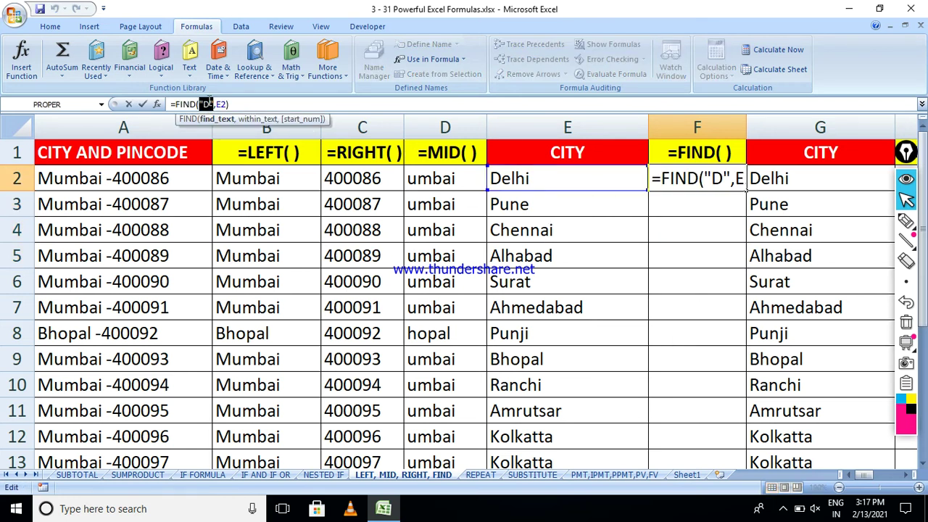
{"action": "key", "text": "BackSpace"}
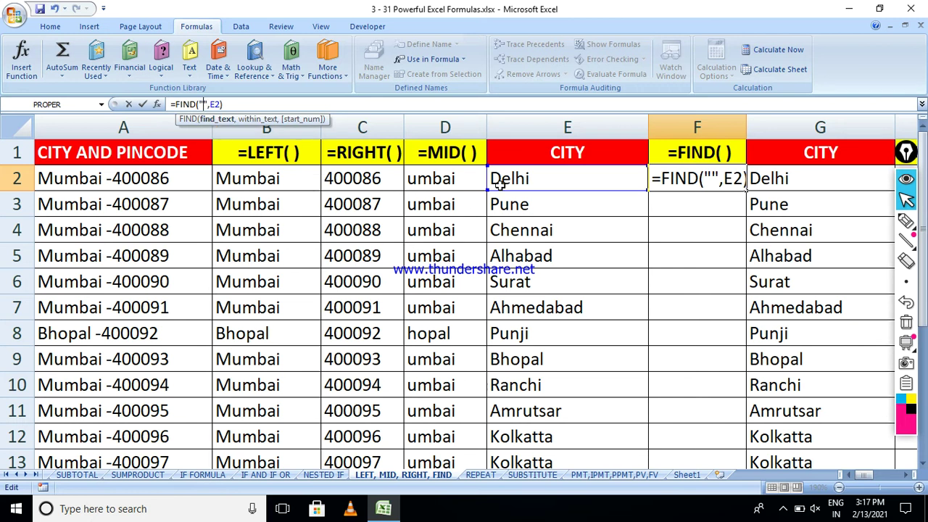
{"action": "type", "text": "h"}
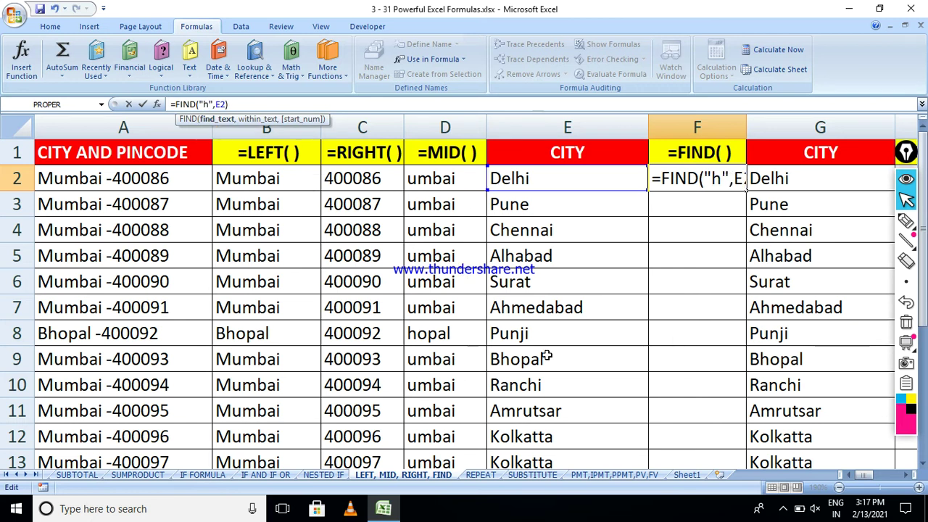
{"action": "key", "text": "Tab"}
{"action": "left_click", "coordinate": [706, 179]}
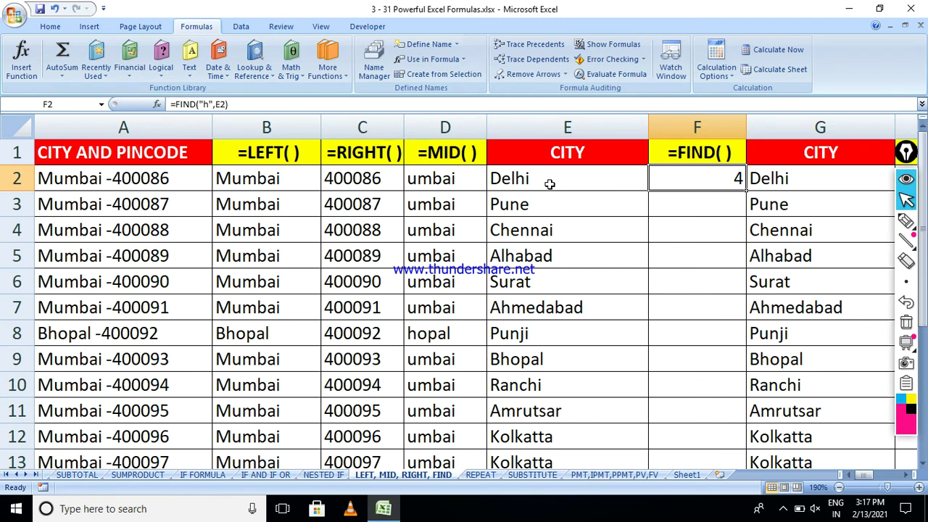
Convert the city in G2 to capital letters in H2 with the formula =UPPER(G2).
{"action": "left_click", "coordinate": [905, 477]}
{"action": "left_click", "coordinate": [906, 477]}
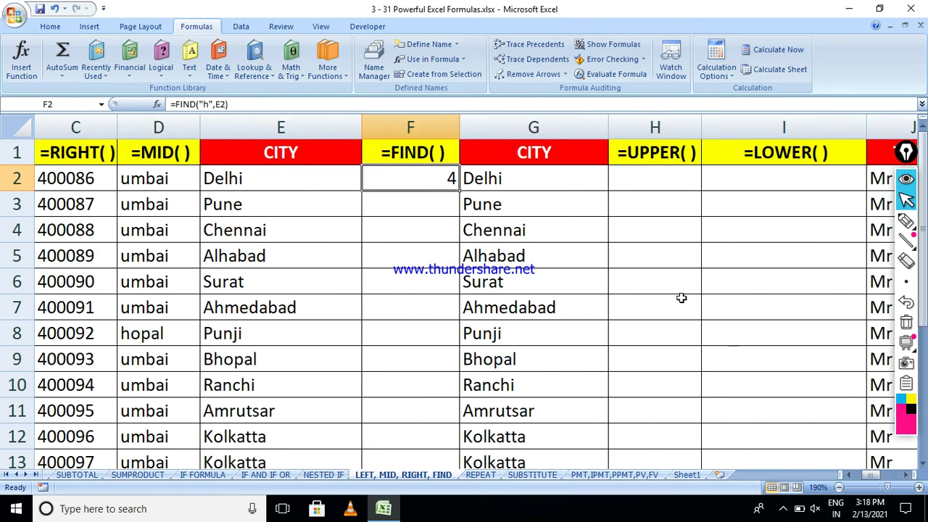
{"action": "left_click", "coordinate": [530, 182]}
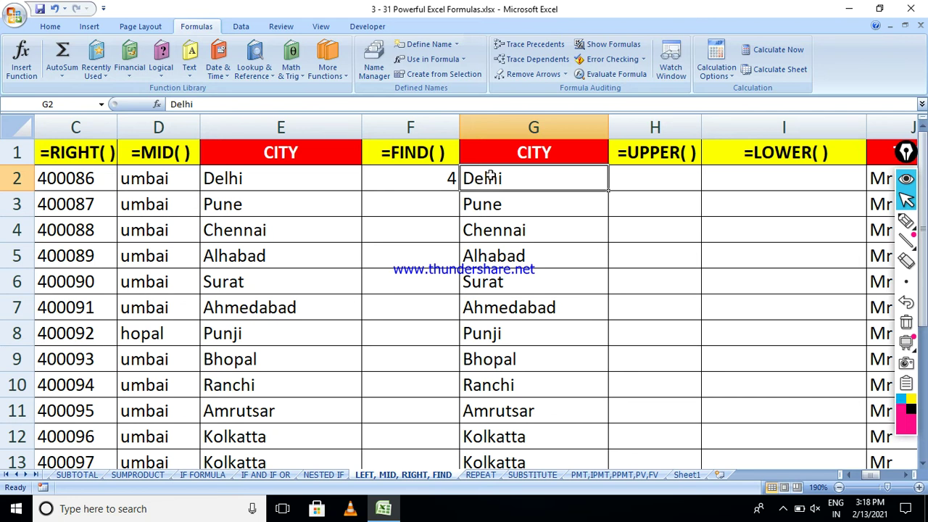
{"action": "left_click", "coordinate": [611, 189]}
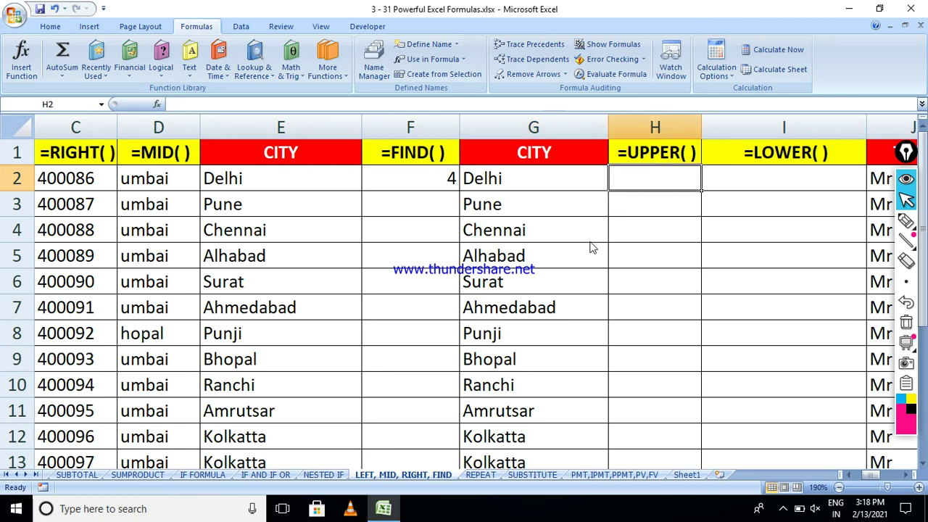
{"action": "type", "text": "=up"}
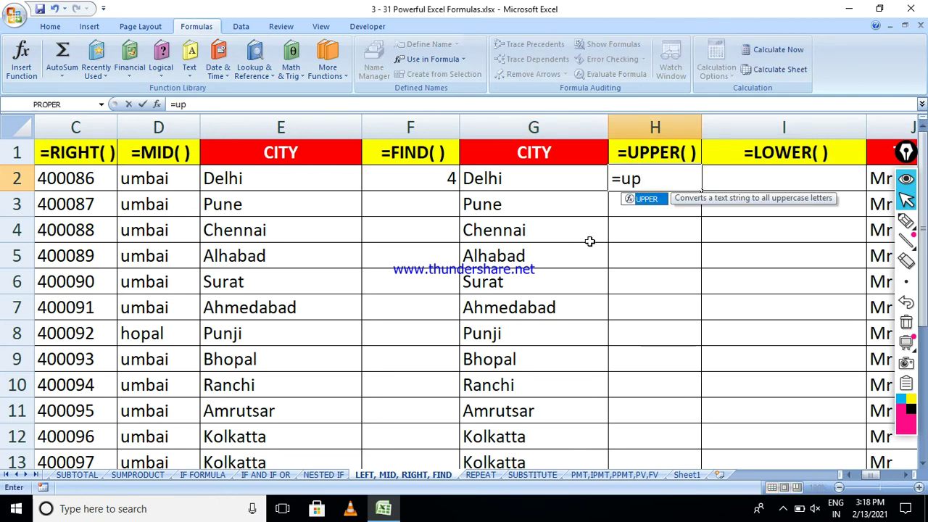
{"action": "key", "text": "Tab"}
{"action": "left_click", "coordinate": [510, 174]}
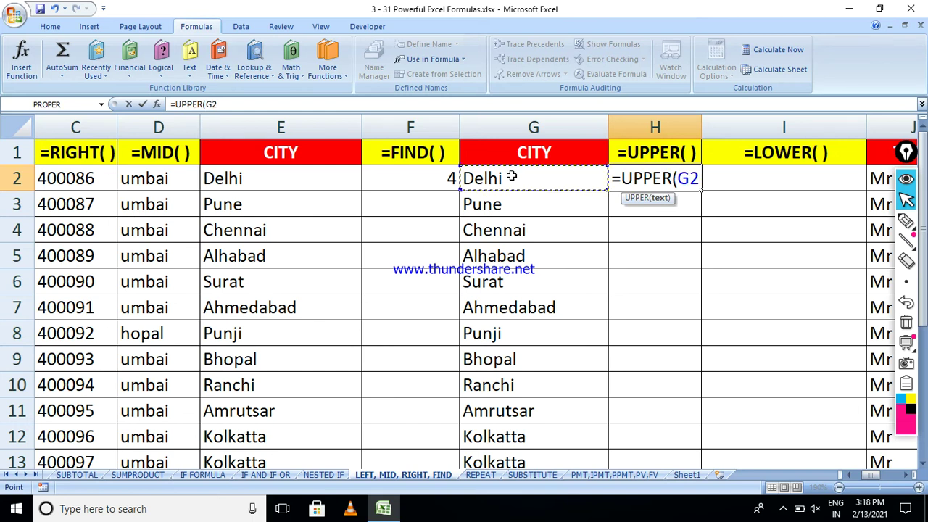
{"action": "type", "text": ")"}
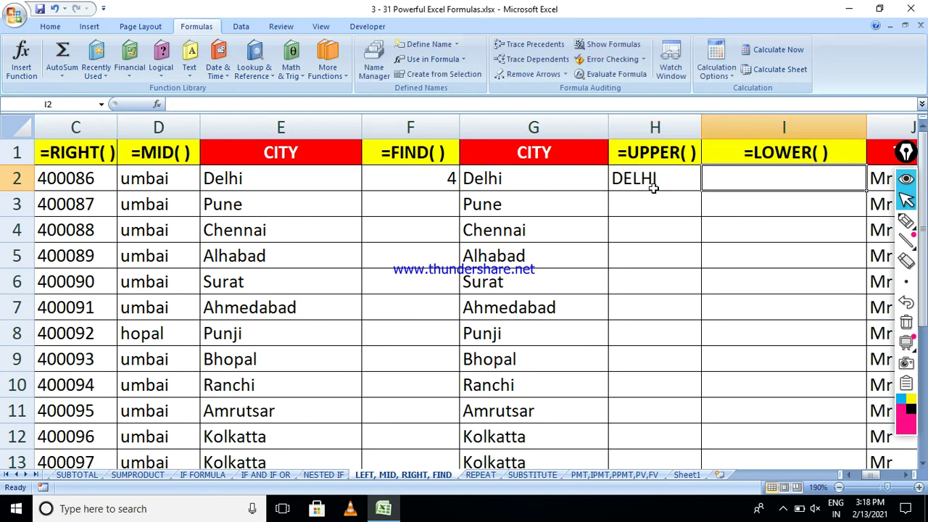
Fill the UPPER formula from H2 down to H13 and widen column H to fit the longest city name.
{"action": "left_click", "coordinate": [651, 186]}
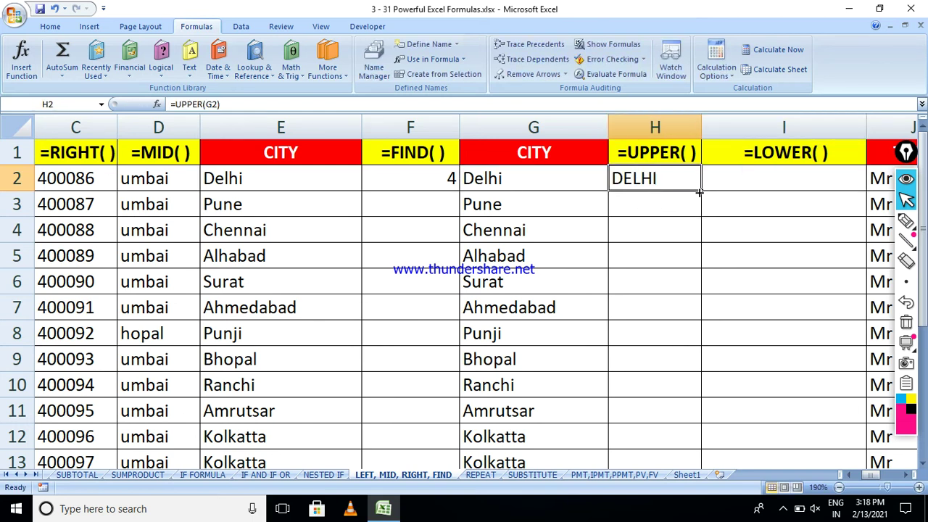
{"action": "left_click_drag", "start_coordinate": [699, 192], "coordinate": [687, 429]}
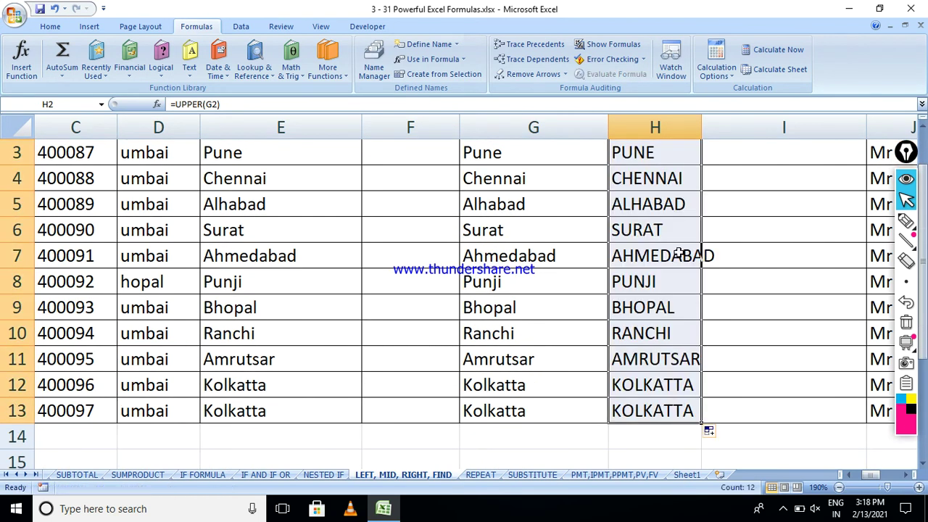
{"action": "left_click_drag", "start_coordinate": [702, 128], "coordinate": [730, 131]}
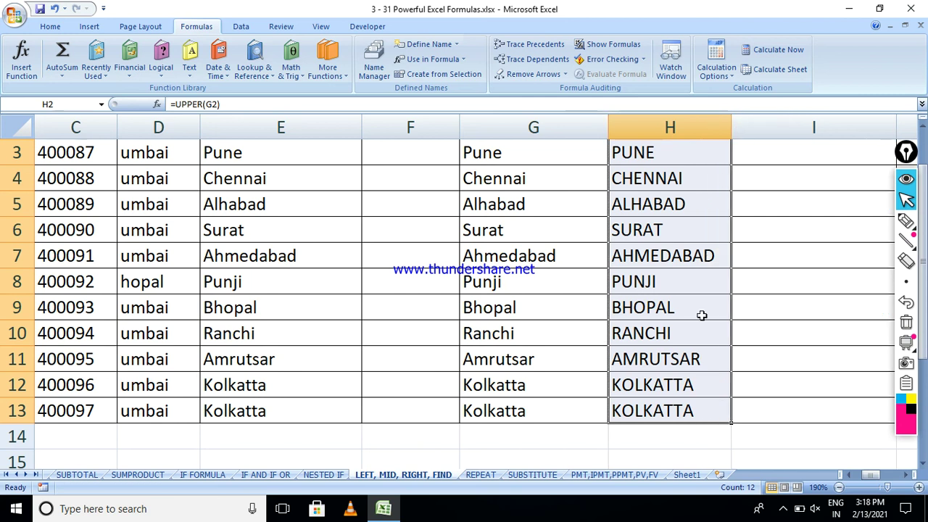
{"action": "left_click", "coordinate": [618, 264]}
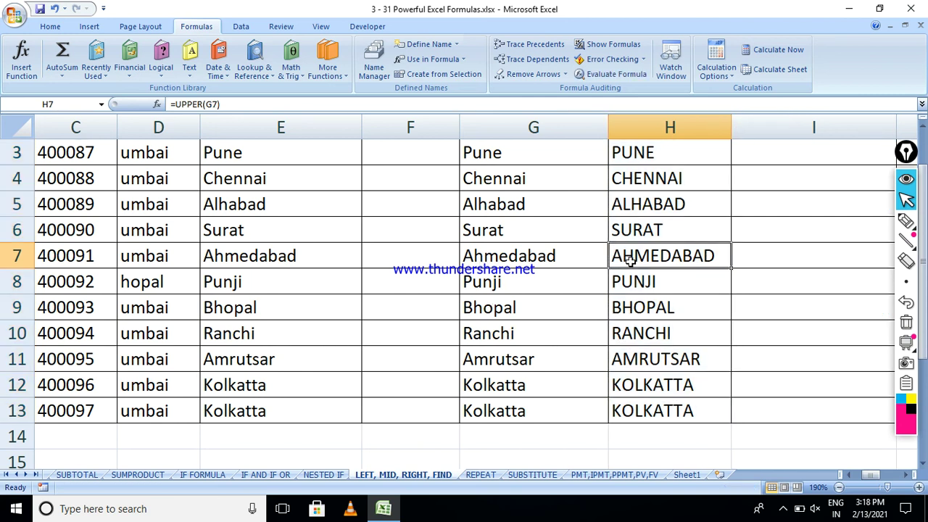
Enter =LOWER(H2) in I2 to convert the uppercase city to lowercase, and fill the formula down to I13.
{"action": "left_click", "coordinate": [923, 227]}
{"action": "left_click_drag", "start_coordinate": [924, 143], "coordinate": [921, 124]}
{"action": "left_click", "coordinate": [806, 177]}
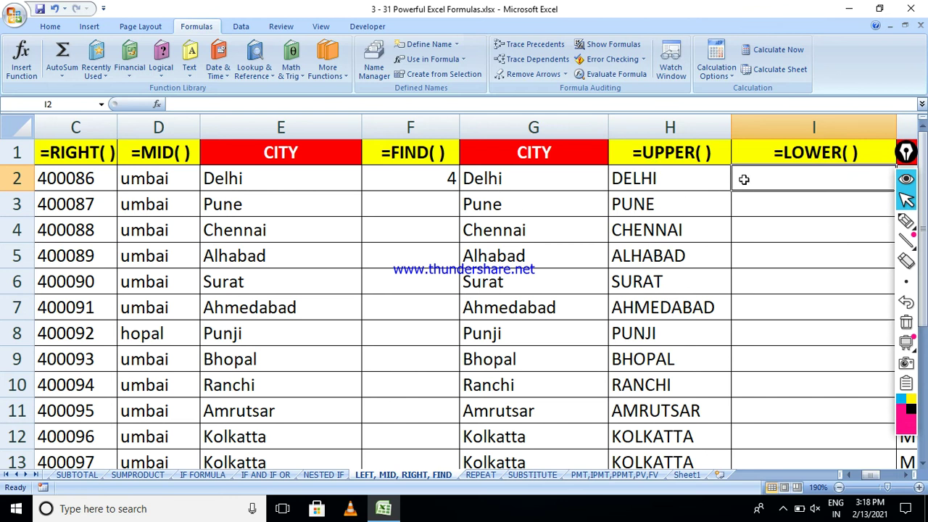
{"action": "type", "text": "=lo"}
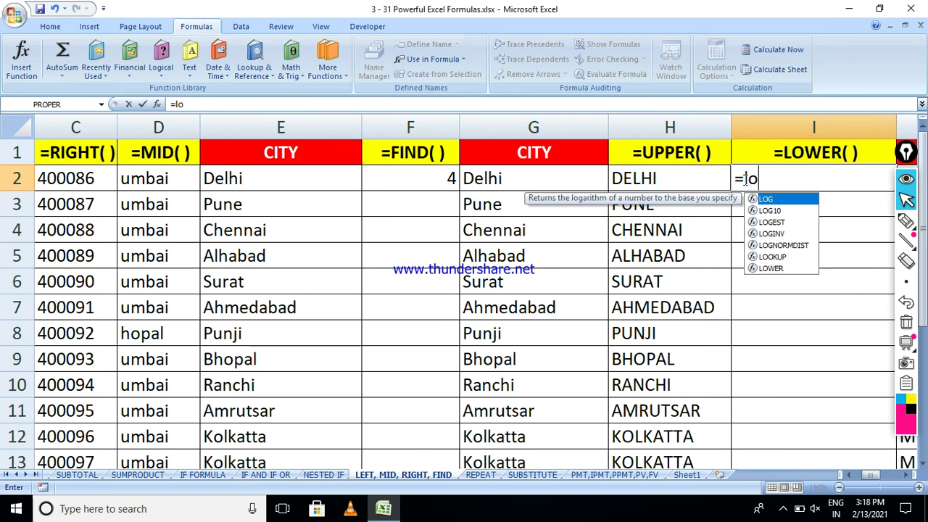
{"action": "type", "text": "w"}
{"action": "key", "text": "Tab"}
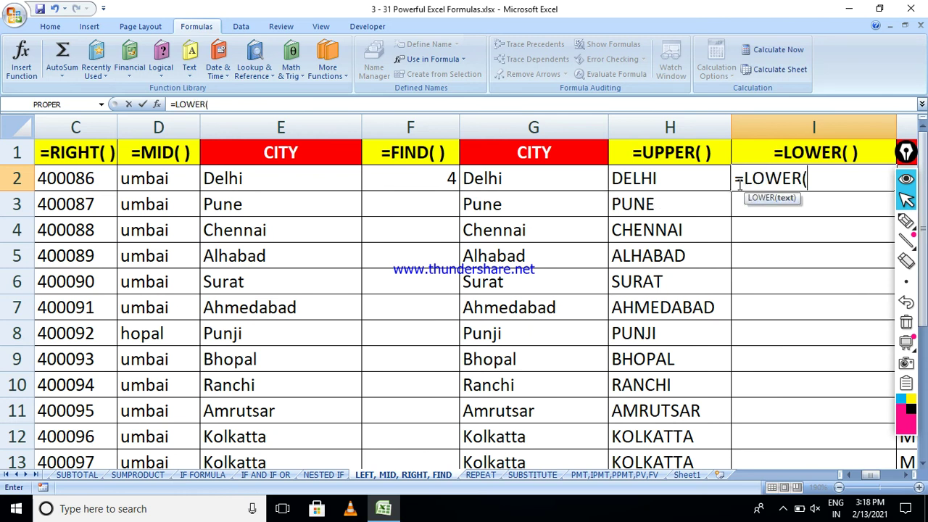
{"action": "left_click", "coordinate": [666, 177]}
{"action": "type", "text": ")"}
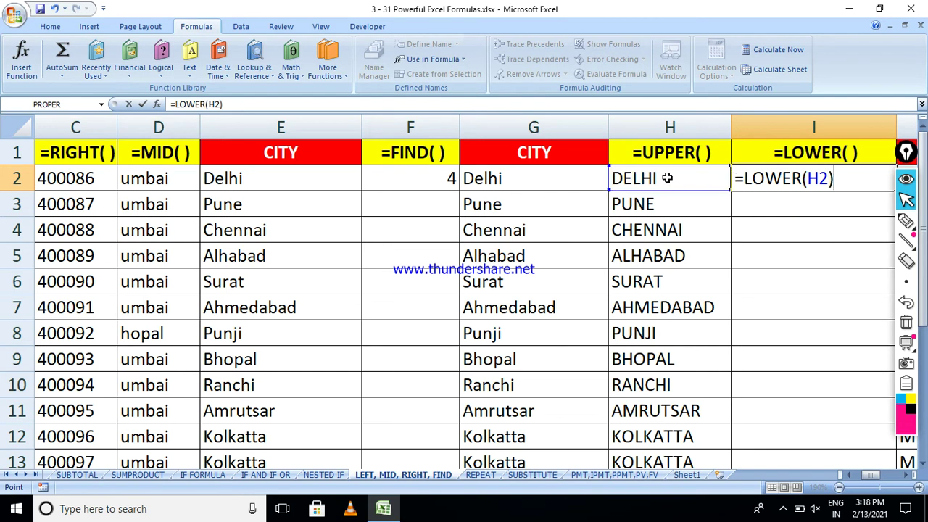
{"action": "key", "text": "ctrl+Return"}
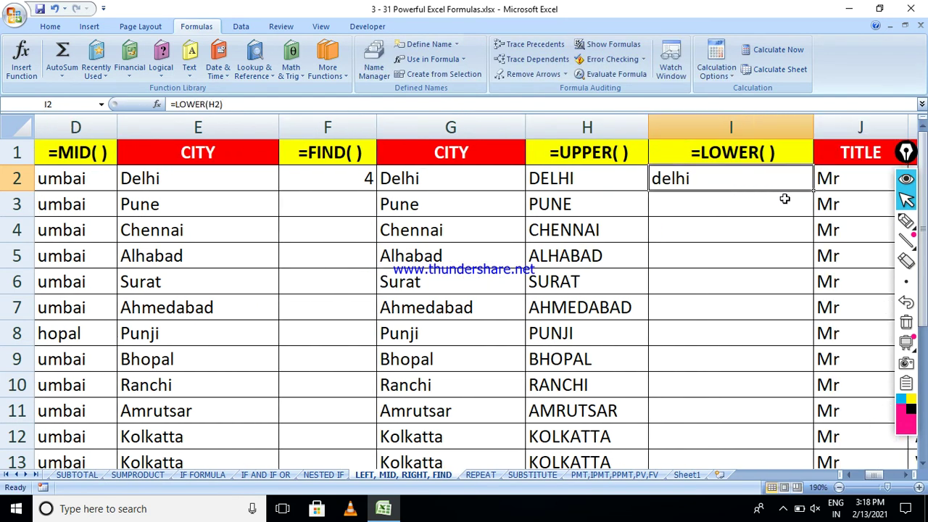
{"action": "left_click_drag", "start_coordinate": [813, 192], "coordinate": [795, 415]}
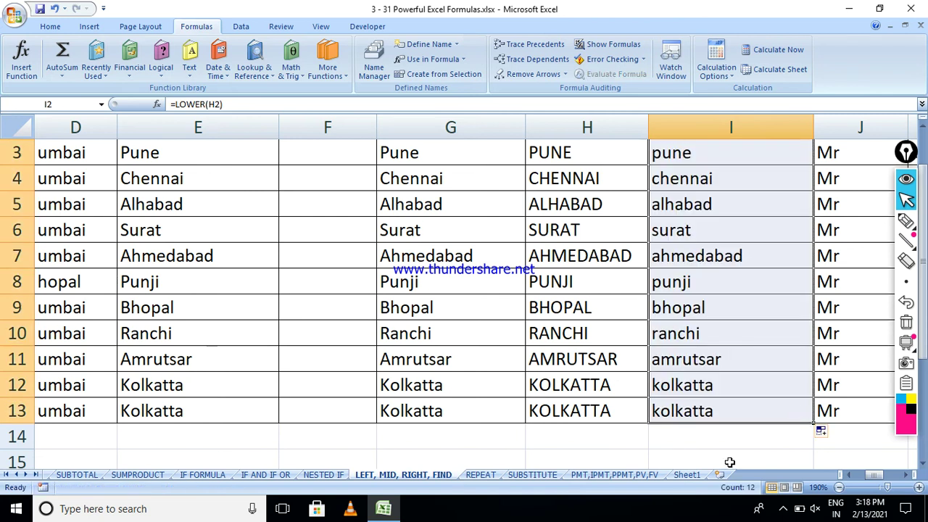
Clear the existing combined title and name from cell L2 in the CONCATENATE column.
{"action": "left_click", "coordinate": [906, 474]}
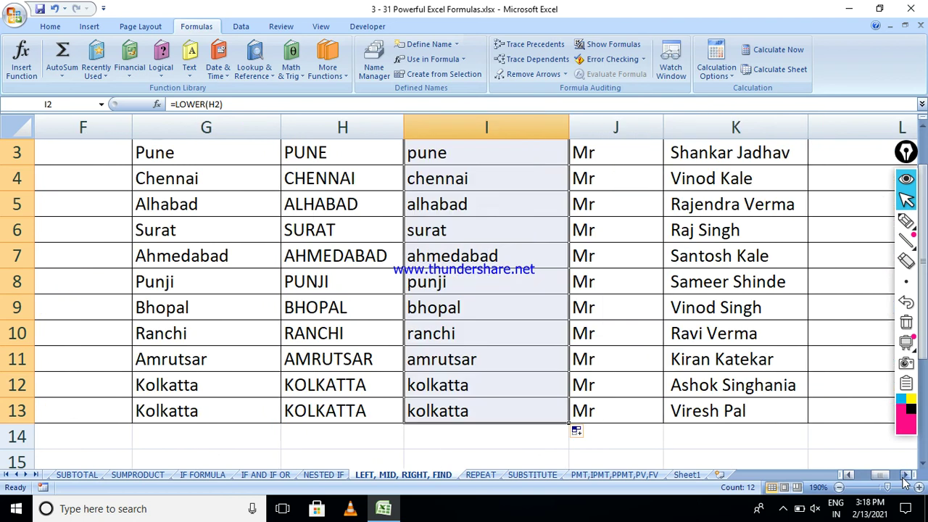
{"action": "left_click", "coordinate": [906, 473]}
{"action": "left_click", "coordinate": [906, 474]}
{"action": "scroll", "coordinate": [906, 150], "scroll_direction": "up", "scroll_amount": 1}
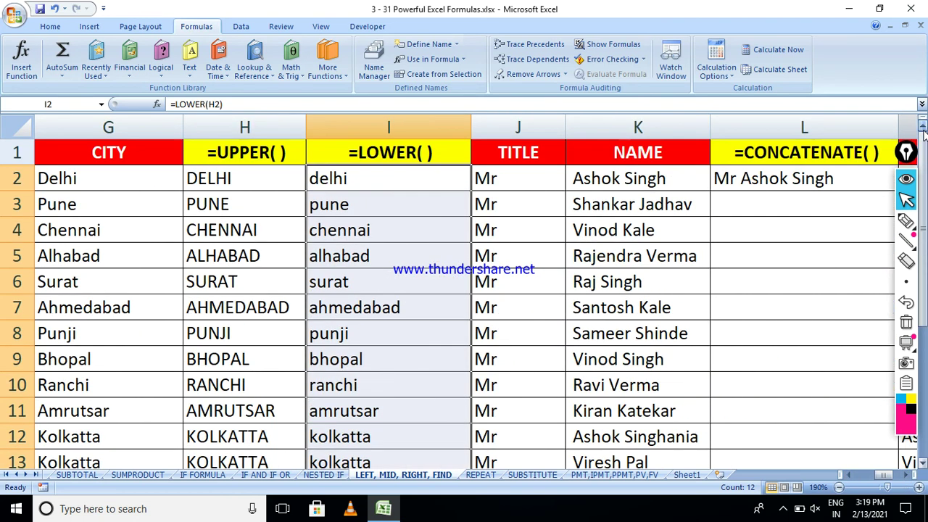
{"action": "left_click", "coordinate": [742, 178]}
{"action": "key", "text": "Delete"}
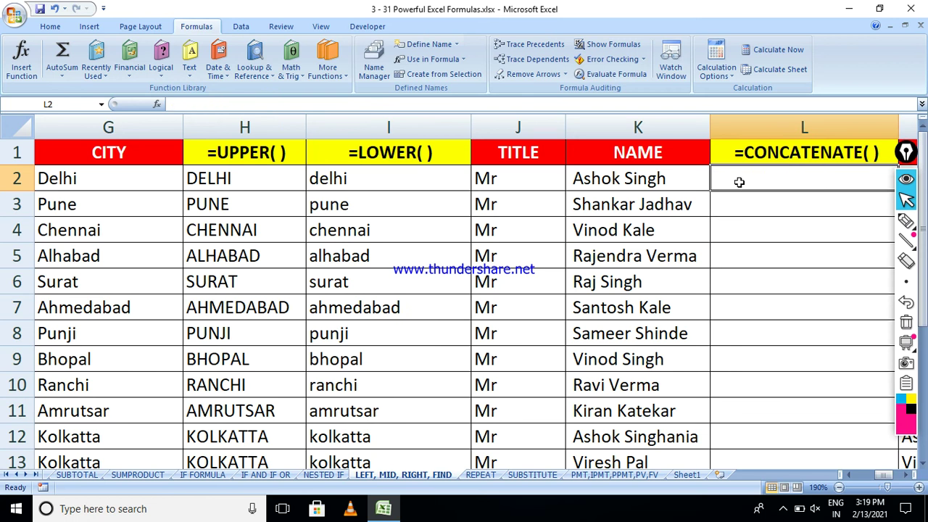
Join the title in J2 and the name in K2 by entering =CONCATENATE(J2,K2) in L2.
{"action": "left_click", "coordinate": [493, 181]}
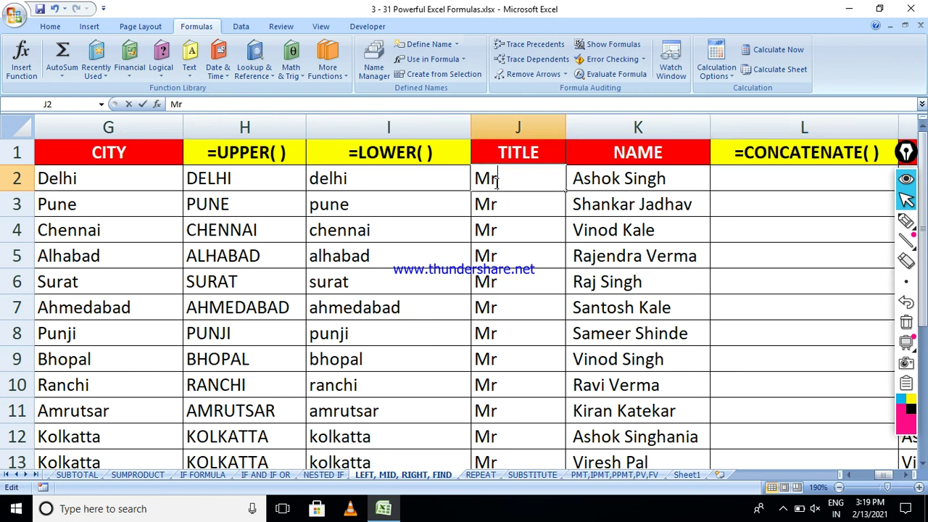
{"action": "left_click", "coordinate": [617, 187]}
{"action": "left_click", "coordinate": [740, 186]}
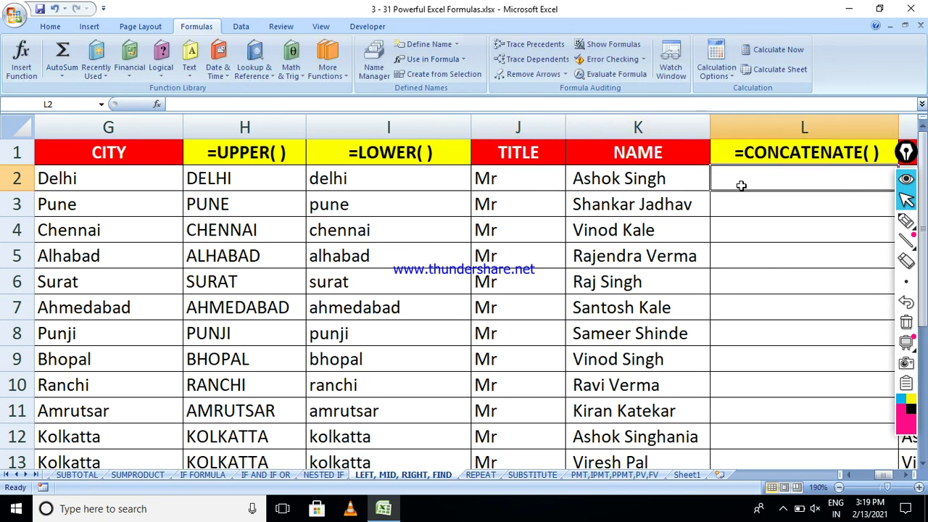
{"action": "type", "text": "=con"}
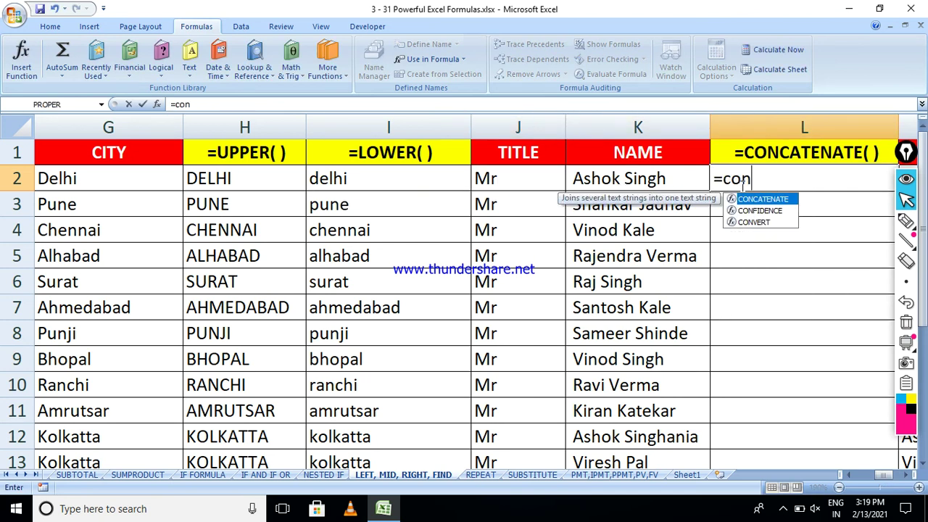
{"action": "key", "text": "Tab"}
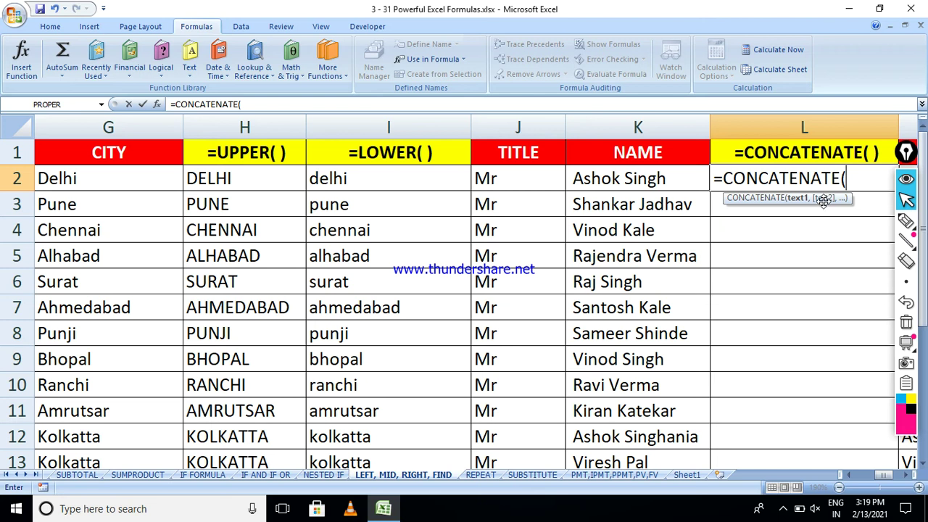
{"action": "left_click", "coordinate": [495, 179]}
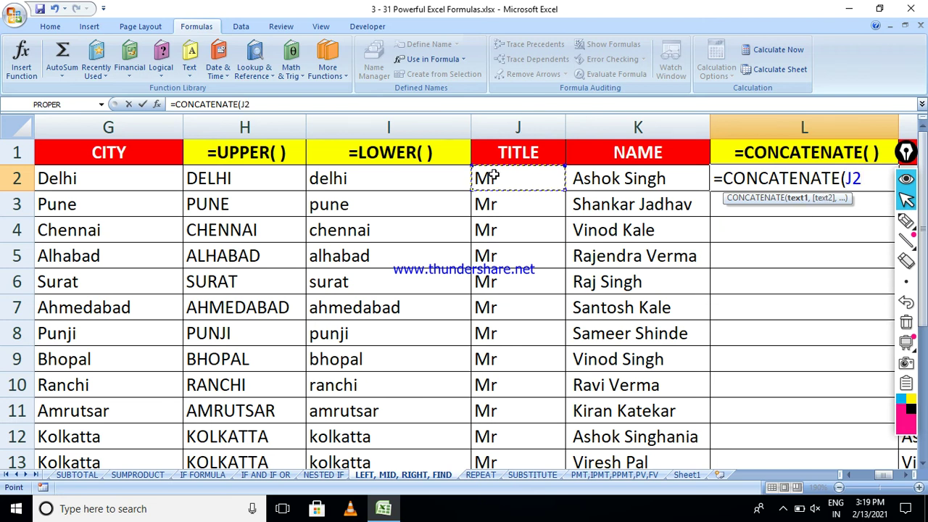
{"action": "type", "text": ","}
{"action": "left_click", "coordinate": [635, 187]}
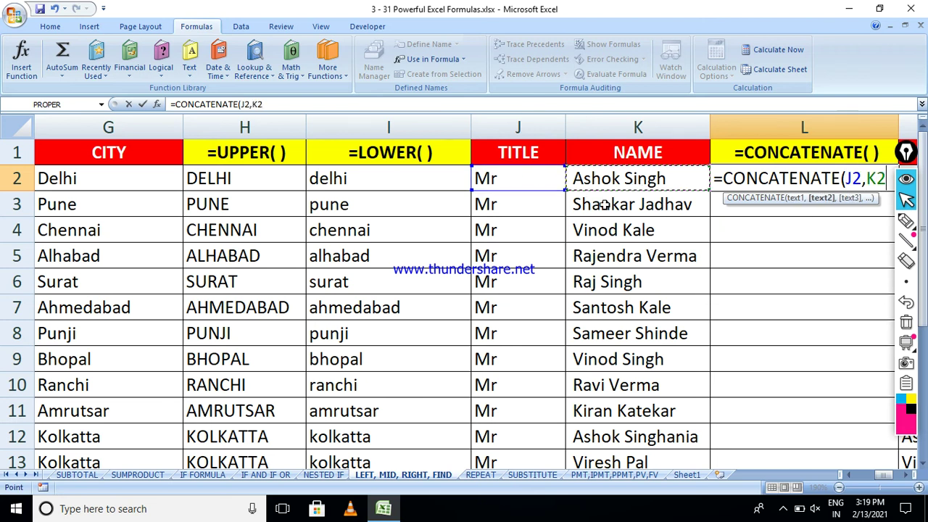
{"action": "type", "text": ")"}
{"action": "key", "text": "Tab"}
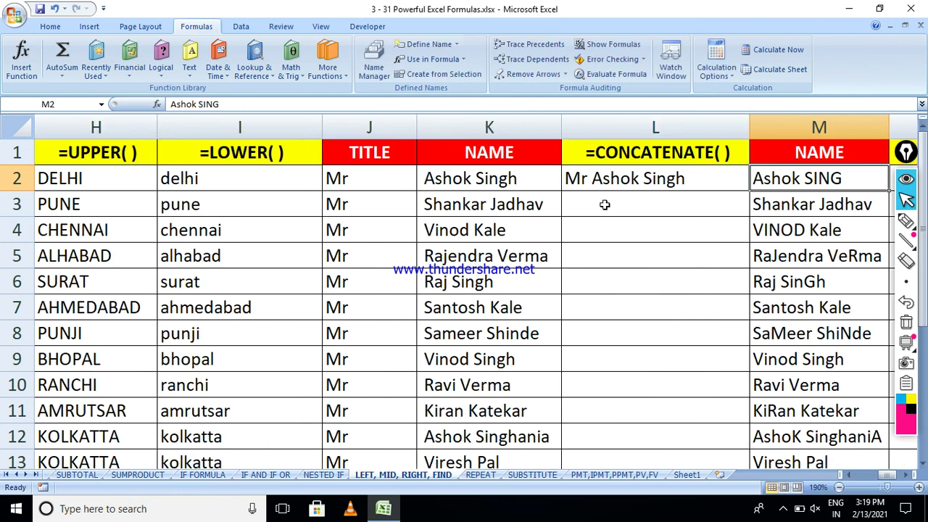
Fill the CONCATENATE formula from L2 down to L13.
{"action": "double_click", "coordinate": [622, 187]}
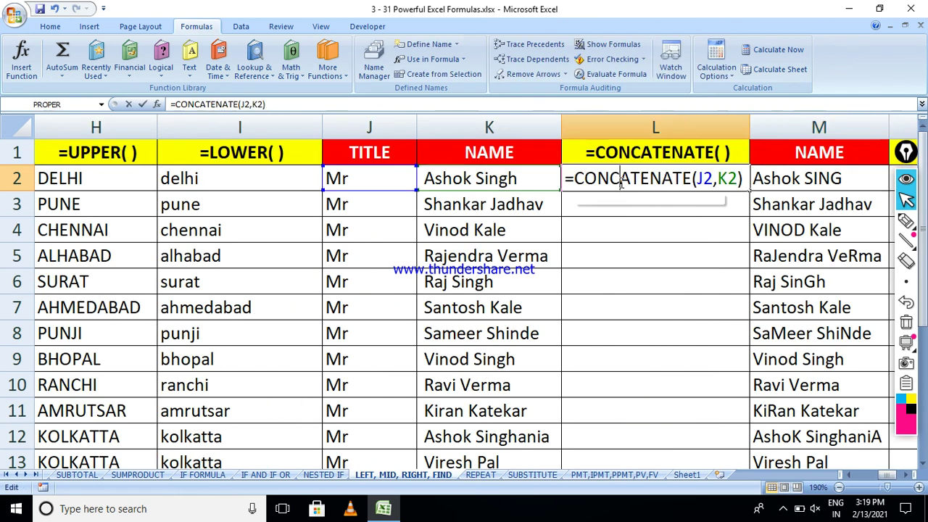
{"action": "key", "text": "Escape"}
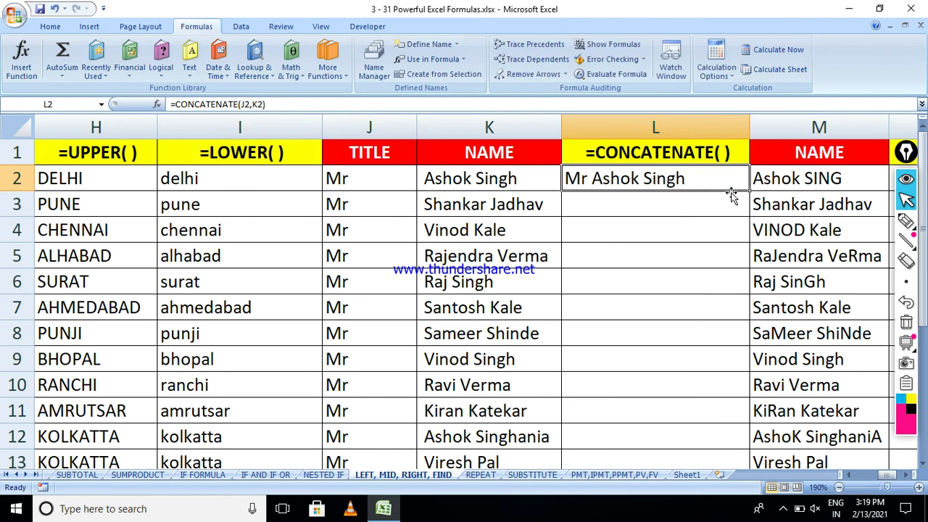
{"action": "left_click_drag", "start_coordinate": [747, 190], "coordinate": [741, 431]}
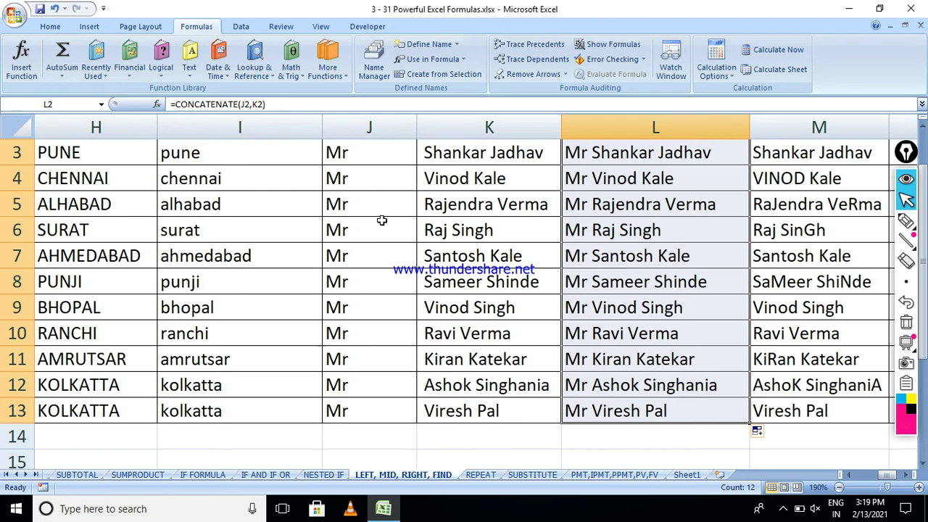
{"action": "left_click", "coordinate": [905, 281]}
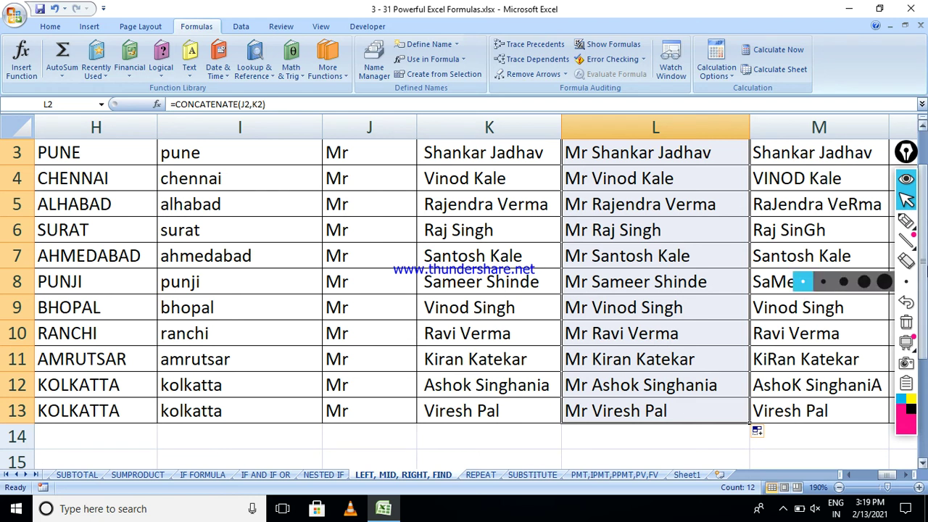
{"action": "left_click", "coordinate": [922, 129]}
{"action": "scroll", "coordinate": [922, 129], "scroll_direction": "up", "scroll_amount": 1}
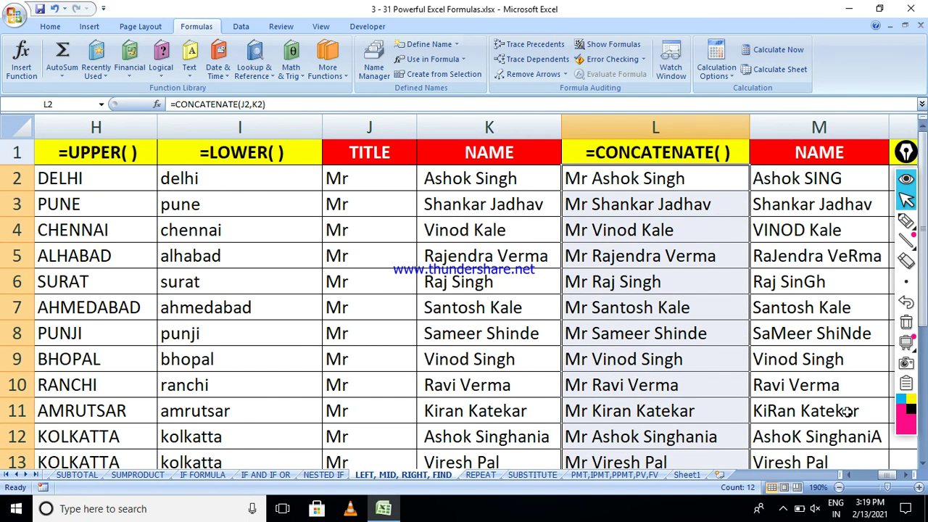
Enter =PROPER(M2) in N2 to convert the mixed-case name in M2 to proper case.
{"action": "left_click", "coordinate": [905, 475]}
{"action": "left_click", "coordinate": [906, 475]}
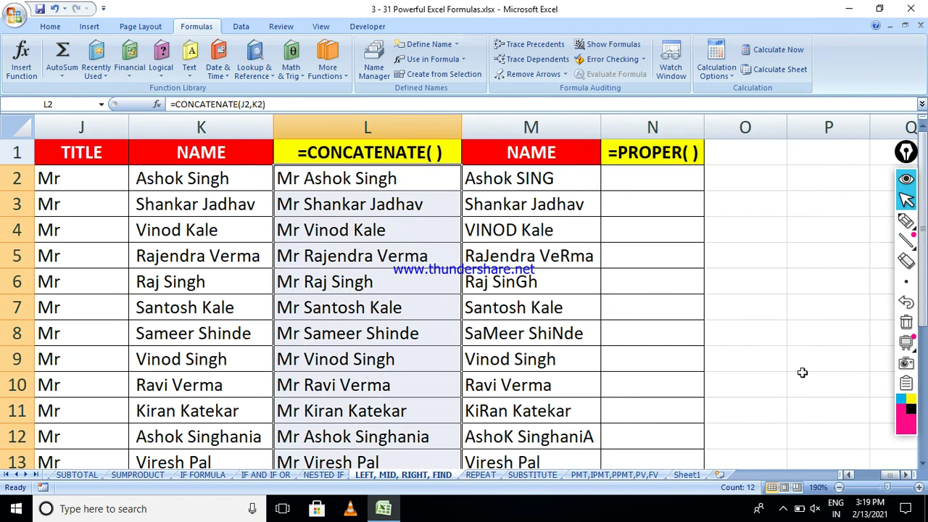
{"action": "left_click", "coordinate": [641, 189]}
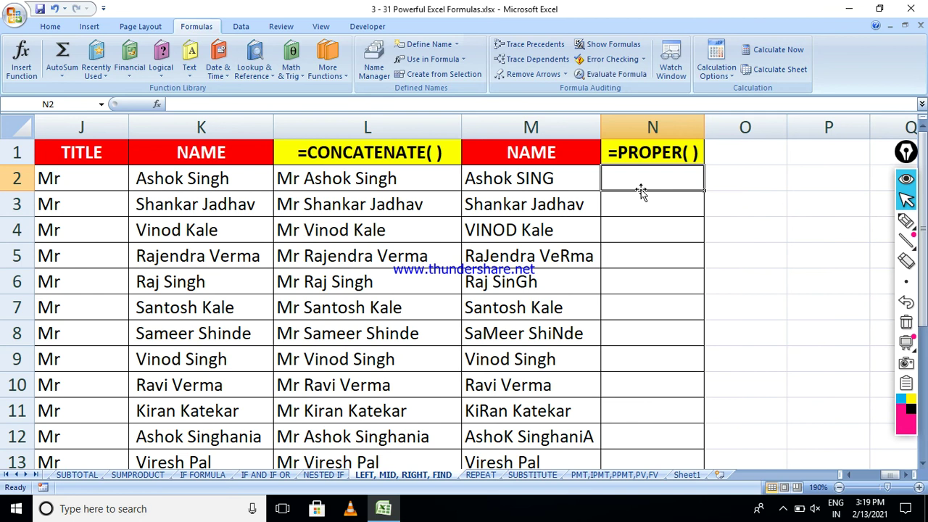
{"action": "left_click", "coordinate": [467, 230]}
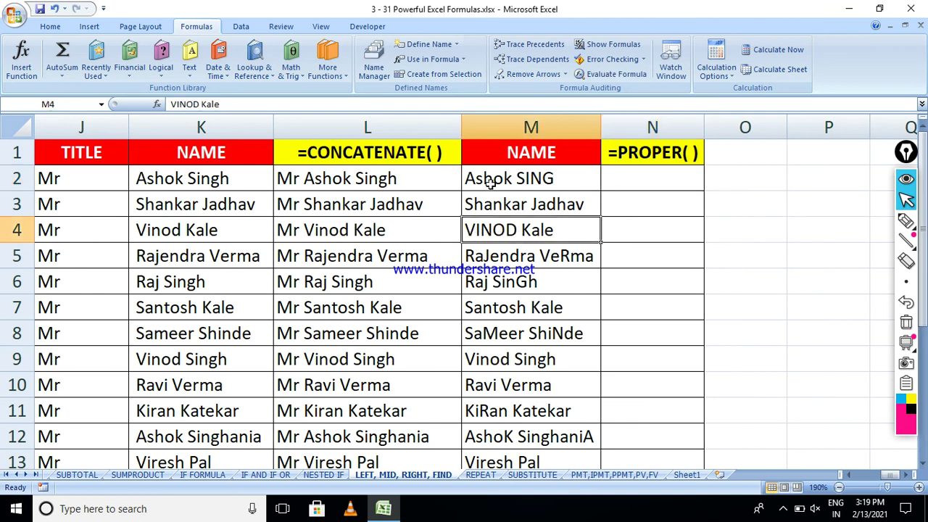
{"action": "left_click", "coordinate": [544, 178]}
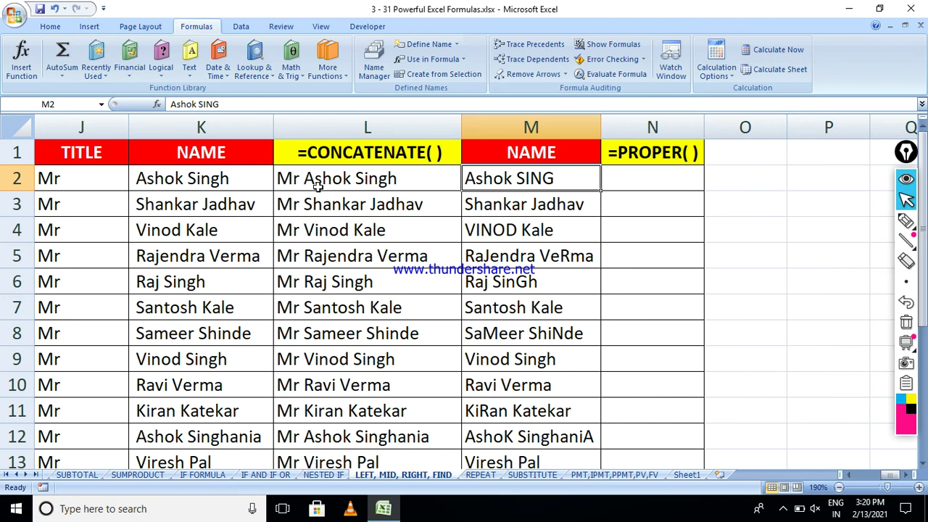
{"action": "left_click", "coordinate": [621, 188]}
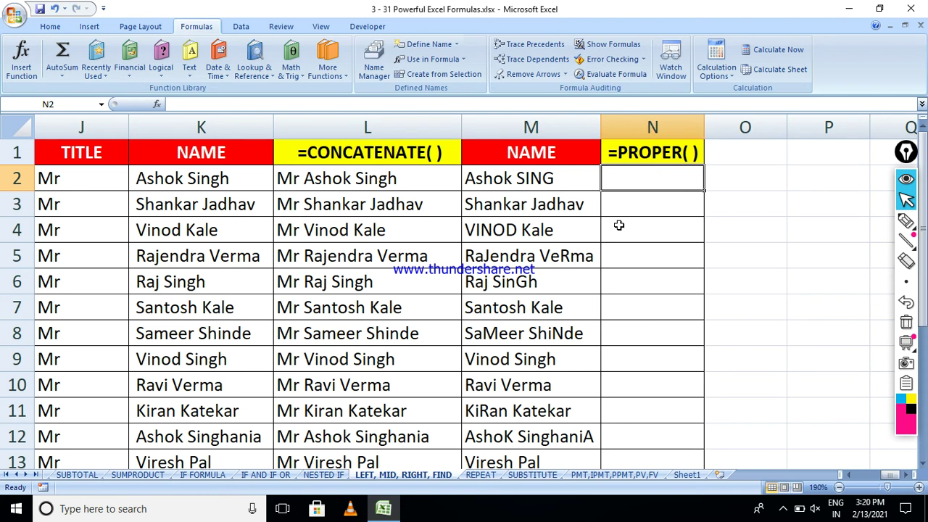
{"action": "type", "text": "=p"}
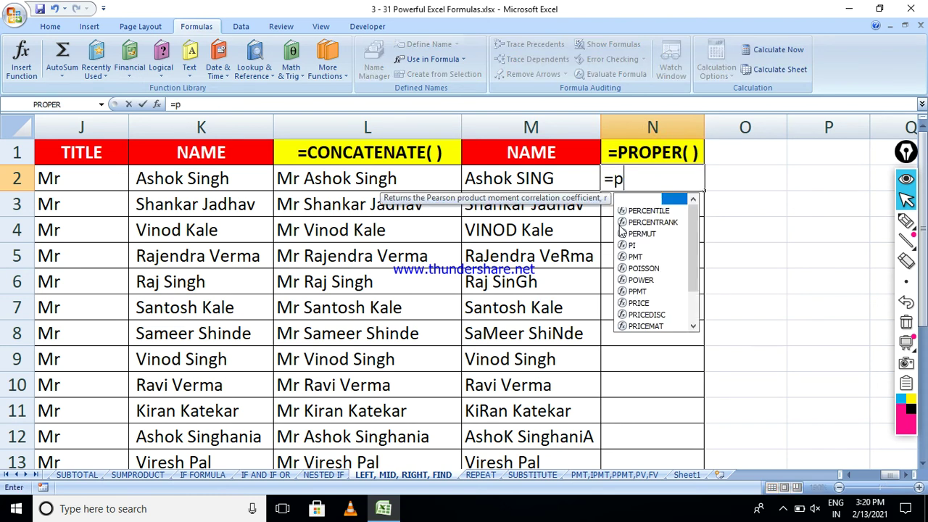
{"action": "type", "text": "r"}
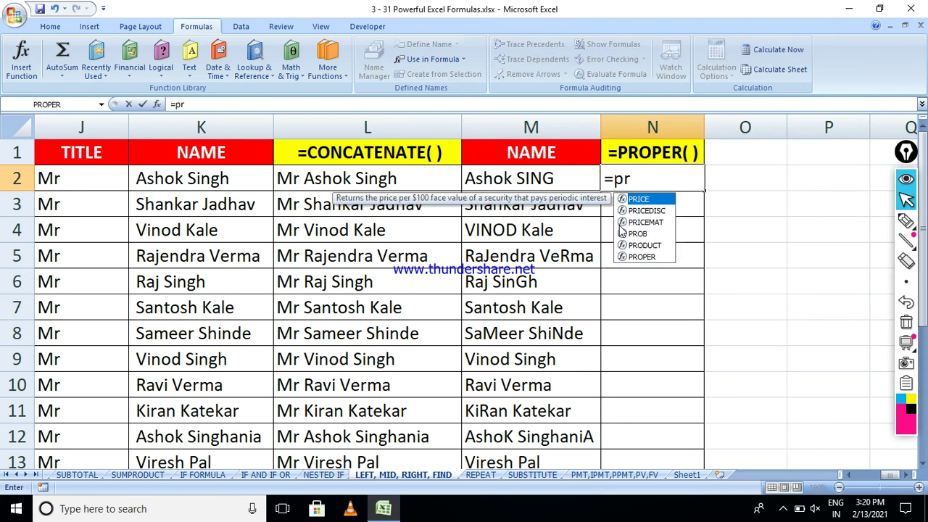
{"action": "key", "text": "Down"}
{"action": "key", "text": "Down"}
{"action": "key", "text": "Down"}
{"action": "key", "text": "Down"}
{"action": "key", "text": "Down"}
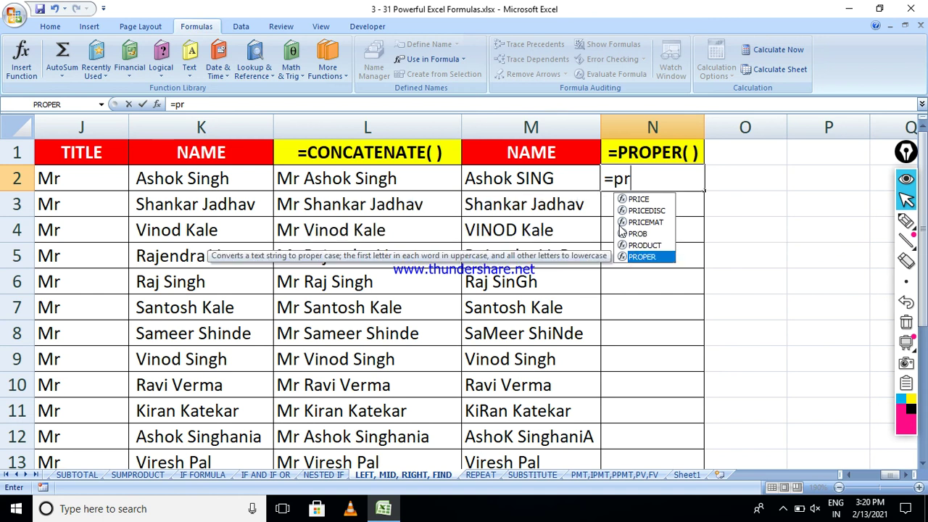
{"action": "key", "text": "Tab"}
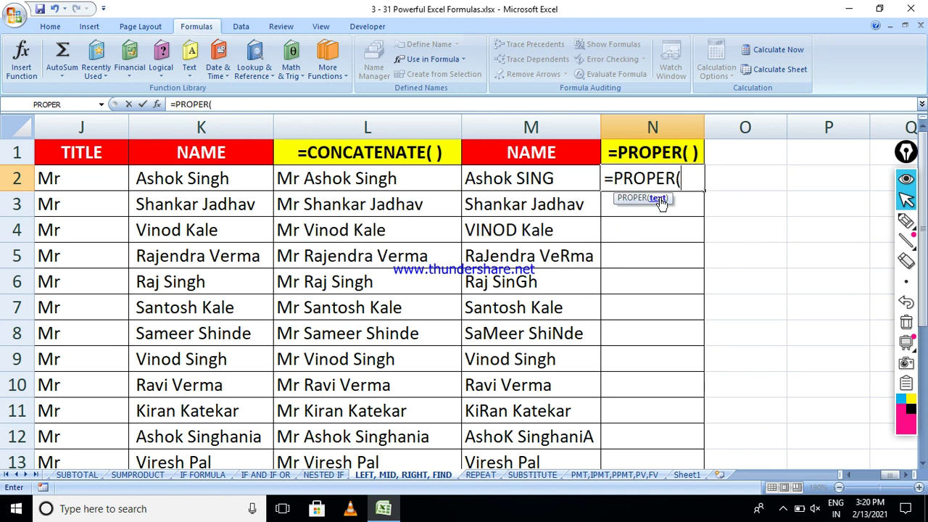
{"action": "left_click", "coordinate": [546, 178]}
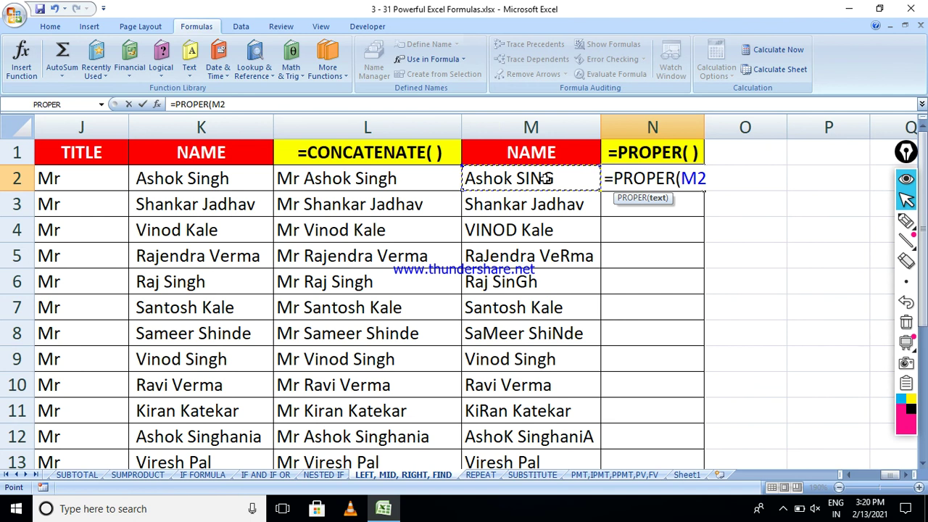
{"action": "type", "text": ")"}
{"action": "key", "text": "Tab"}
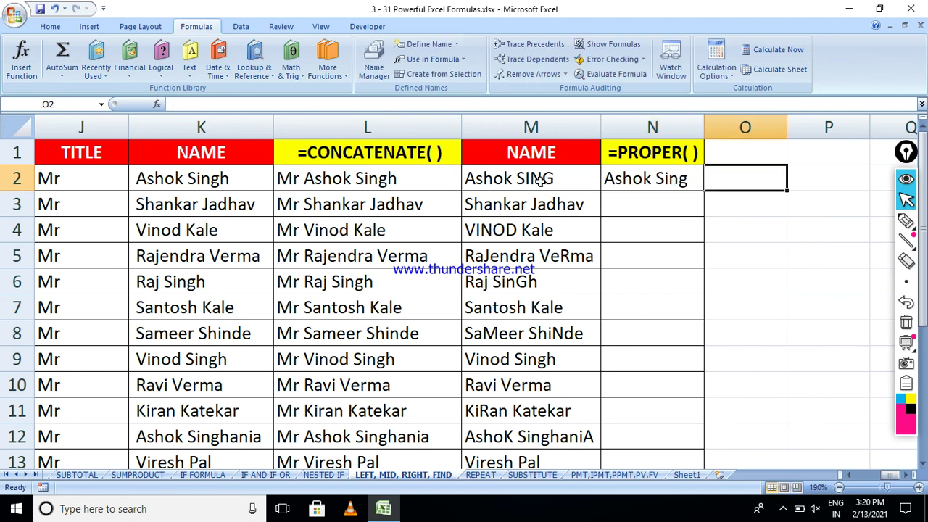
Fill the PROPER formula from N2 down to N13 and widen column N to fit the full names.
{"action": "double_click", "coordinate": [647, 182]}
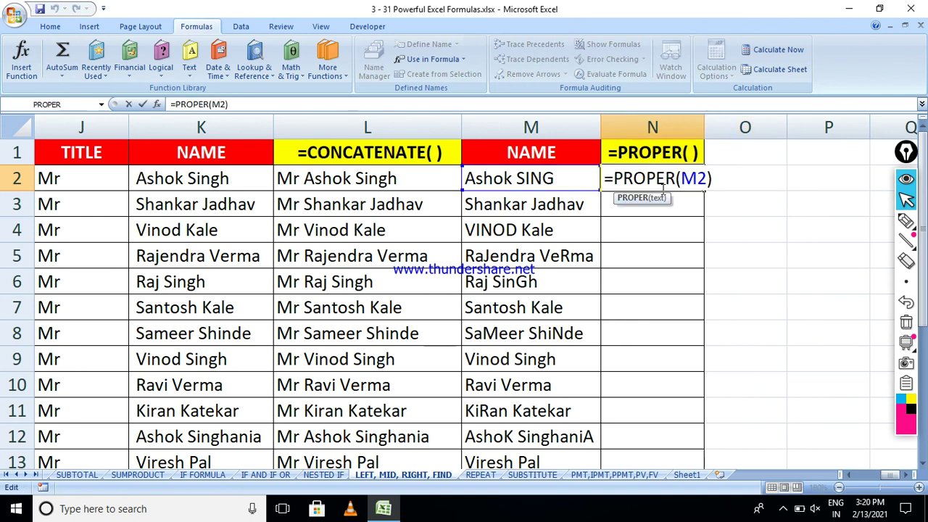
{"action": "key", "text": "Escape"}
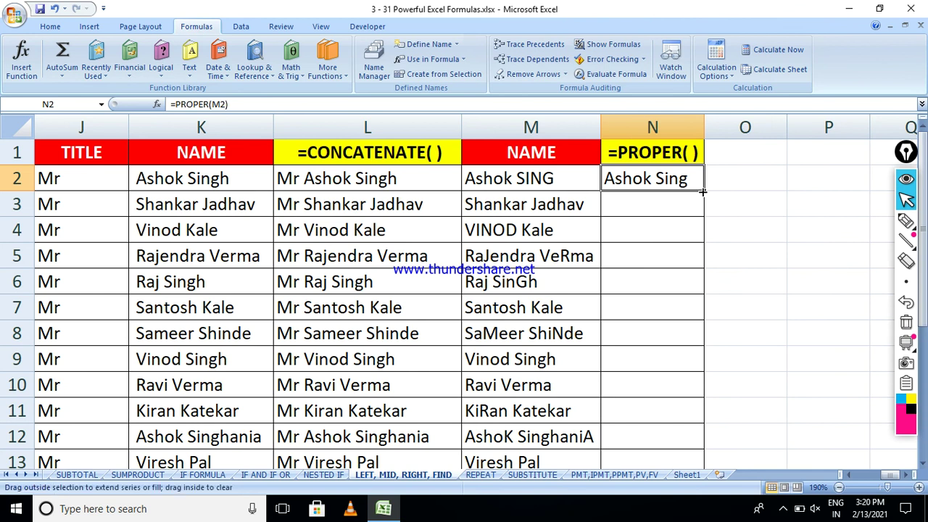
{"action": "left_click_drag", "start_coordinate": [700, 208], "coordinate": [702, 429]}
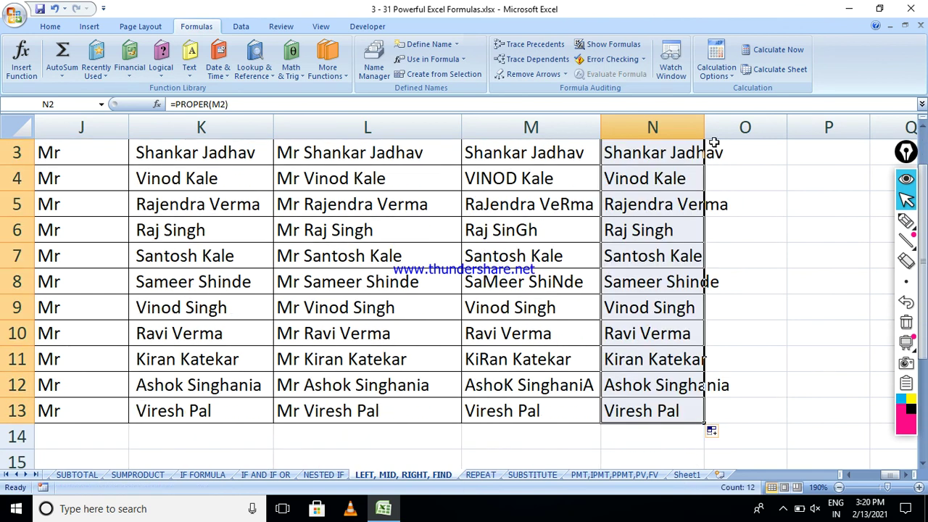
{"action": "left_click_drag", "start_coordinate": [703, 131], "coordinate": [756, 130]}
{"action": "mouse_move", "coordinate": [906, 221]}
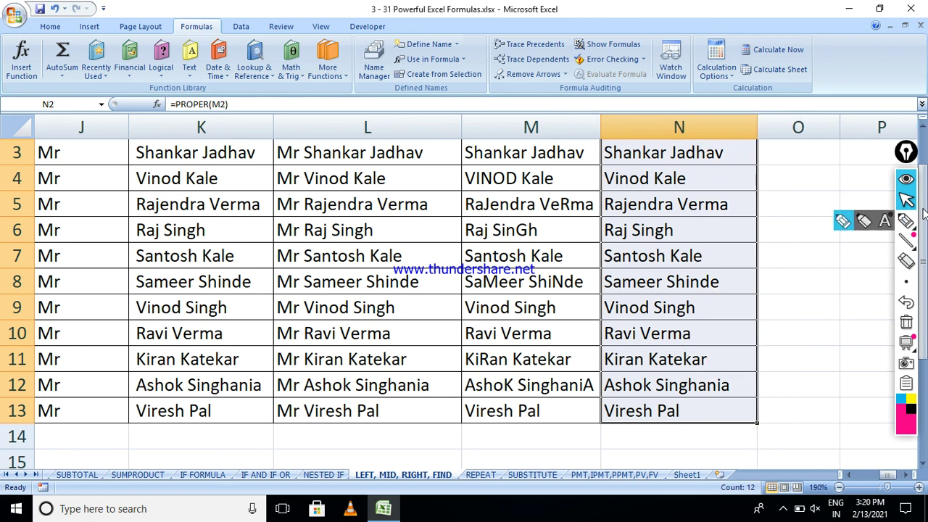
{"action": "left_click", "coordinate": [842, 221]}
{"action": "left_click", "coordinate": [923, 125]}
{"action": "scroll", "coordinate": [923, 124], "scroll_direction": "up", "scroll_amount": 2}
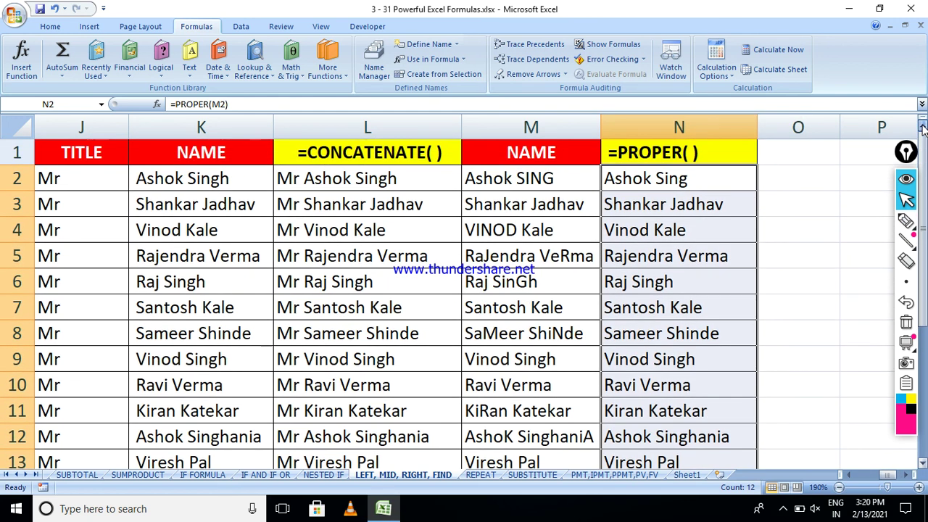
{"action": "left_click", "coordinate": [688, 203]}
{"action": "left_click", "coordinate": [678, 330]}
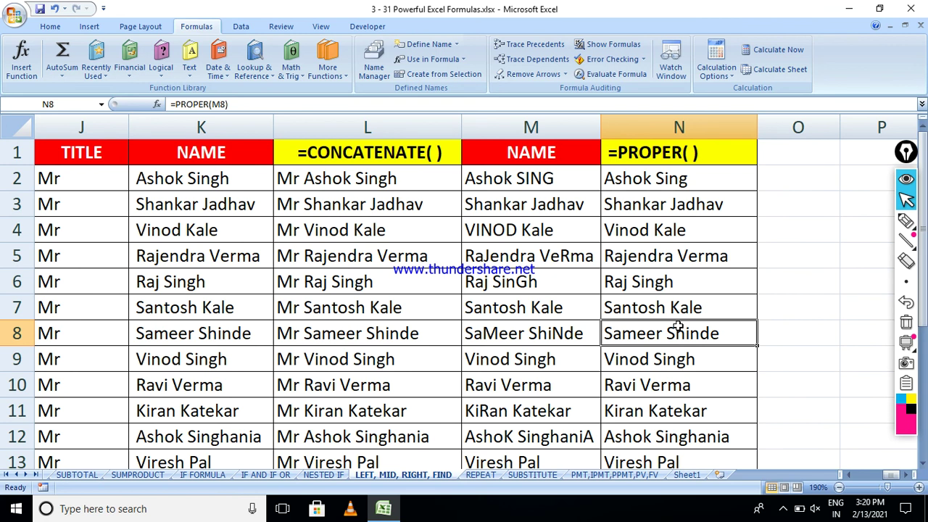
Draw freehand pen check marks on the PROPER and CONCATENATE column headers.
{"action": "mouse_move", "coordinate": [906, 221]}
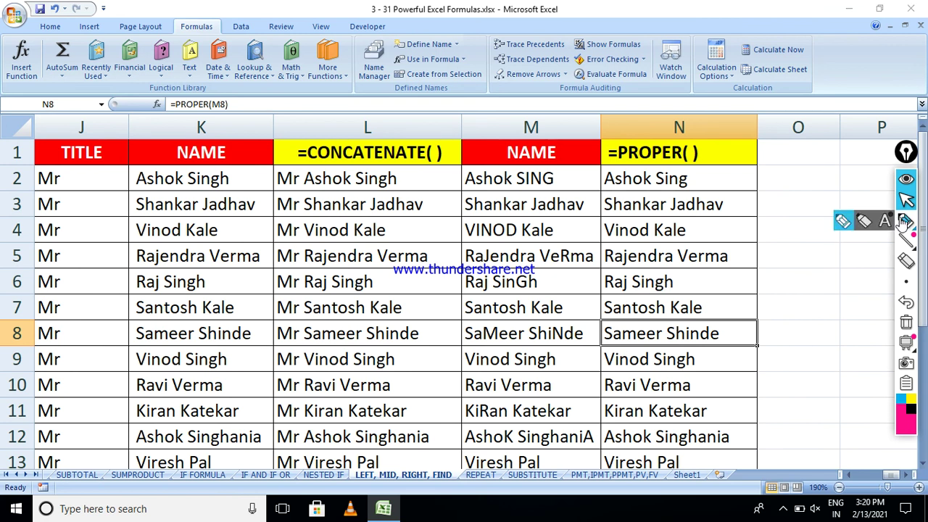
{"action": "left_click", "coordinate": [842, 221]}
{"action": "left_click_drag", "start_coordinate": [584, 143], "coordinate": [629, 143]}
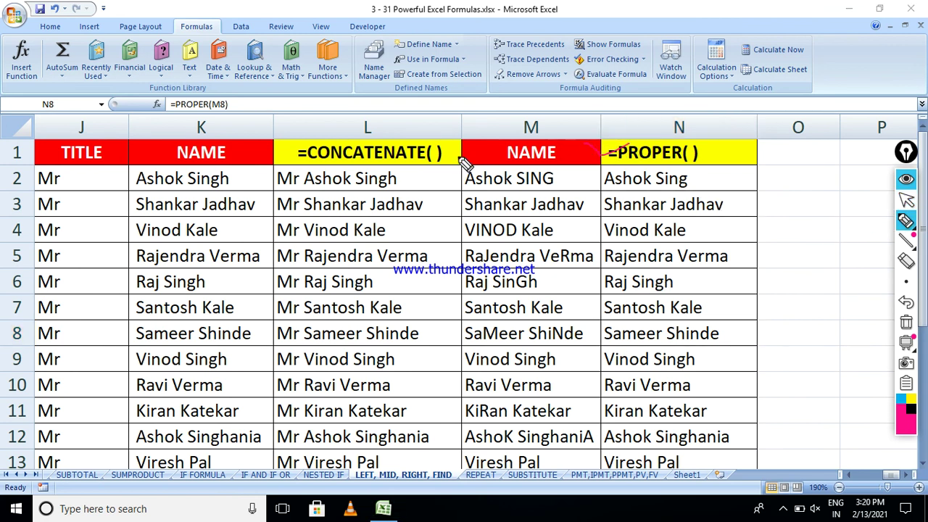
{"action": "left_click_drag", "start_coordinate": [282, 148], "coordinate": [319, 136]}
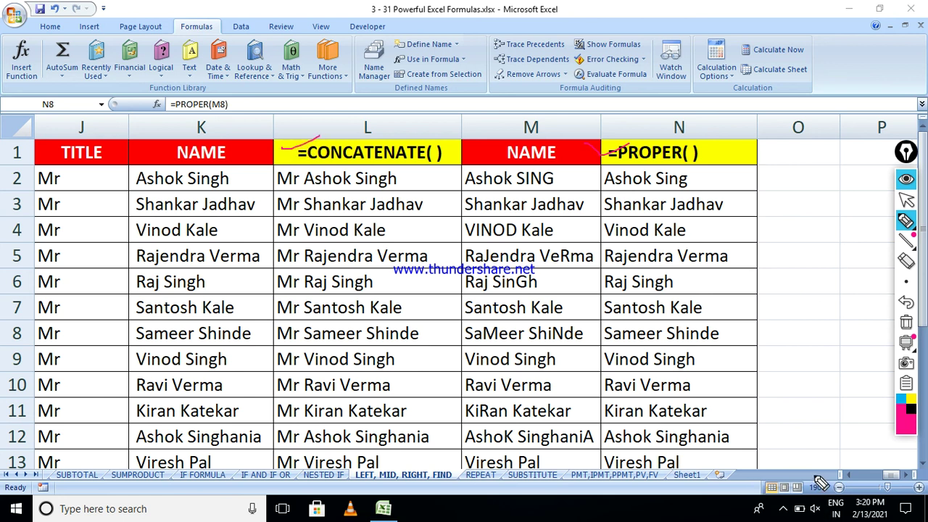
{"action": "mouse_move", "coordinate": [906, 244]}
{"action": "left_click", "coordinate": [906, 200]}
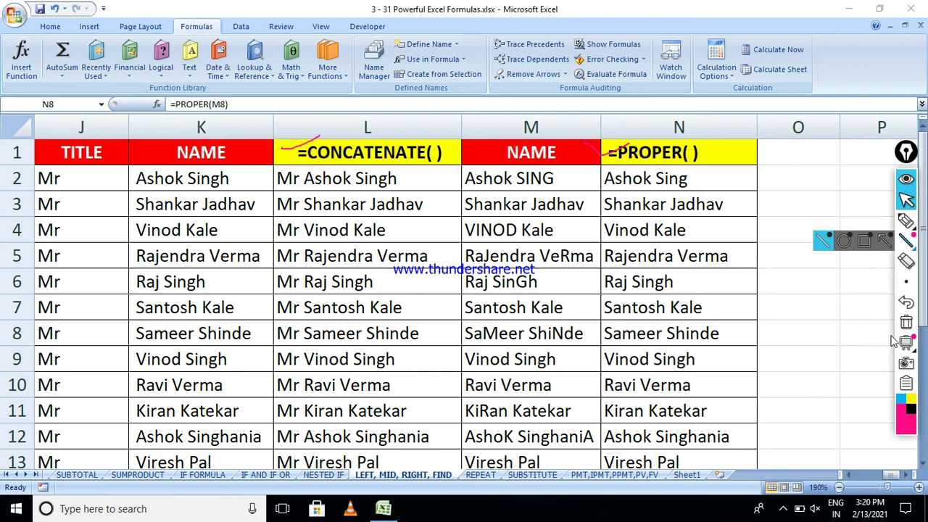
Examine the earlier function columns from CONCATENATE back through LOWER, UPPER, FIND, MID and RIGHT to LEFT.
{"action": "left_click", "coordinate": [854, 478]}
{"action": "left_click", "coordinate": [854, 478]}
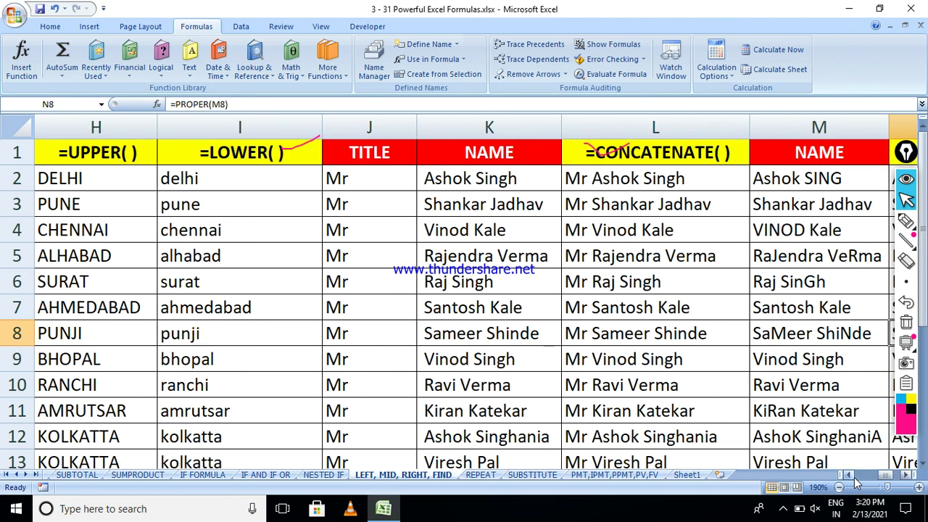
{"action": "left_click", "coordinate": [854, 478]}
{"action": "left_click", "coordinate": [853, 479]}
{"action": "left_click", "coordinate": [854, 479]}
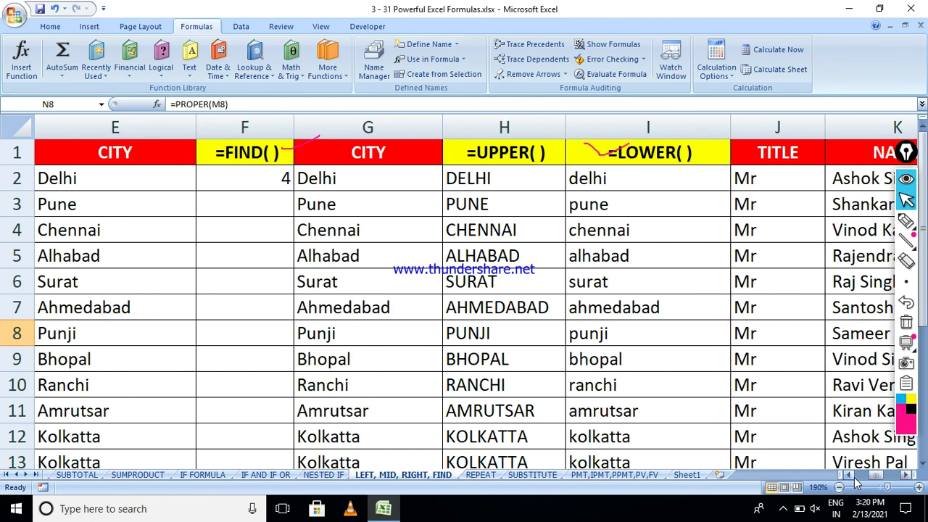
{"action": "left_click", "coordinate": [854, 478]}
{"action": "left_click", "coordinate": [853, 479]}
{"action": "left_click", "coordinate": [853, 478]}
{"action": "left_click", "coordinate": [854, 478]}
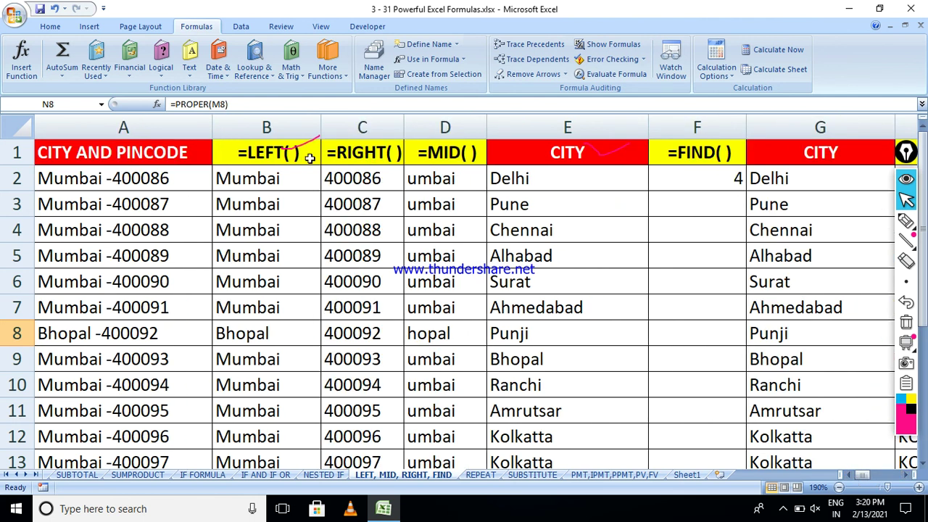
Clear all pen annotations drawn over the worksheet.
{"action": "mouse_move", "coordinate": [906, 220]}
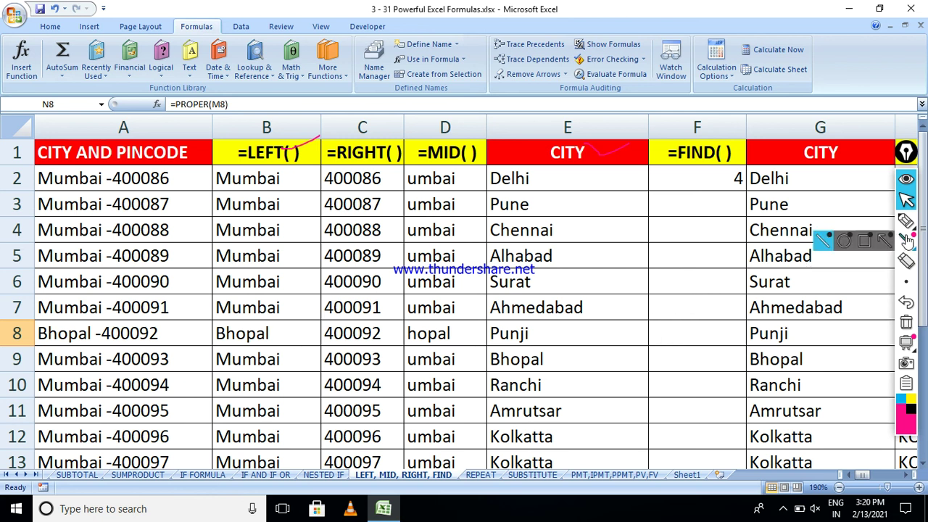
{"action": "left_click", "coordinate": [905, 322]}
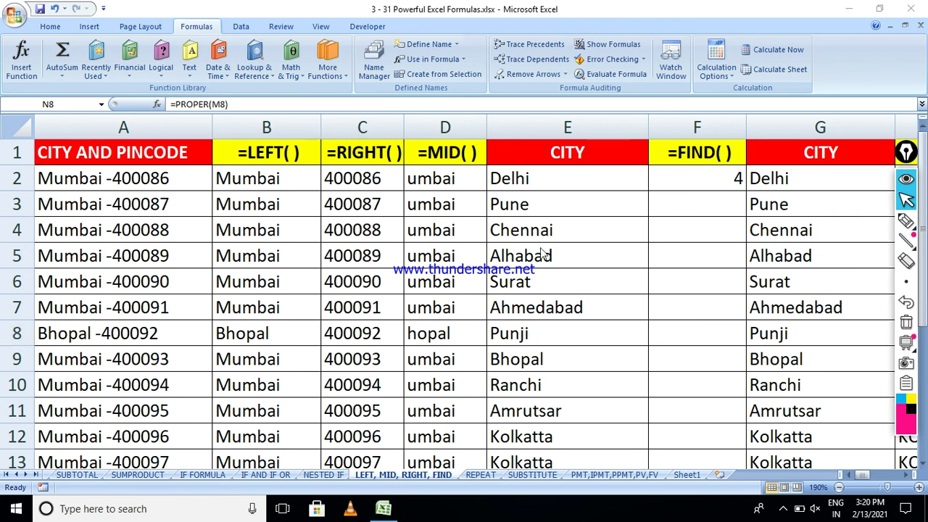